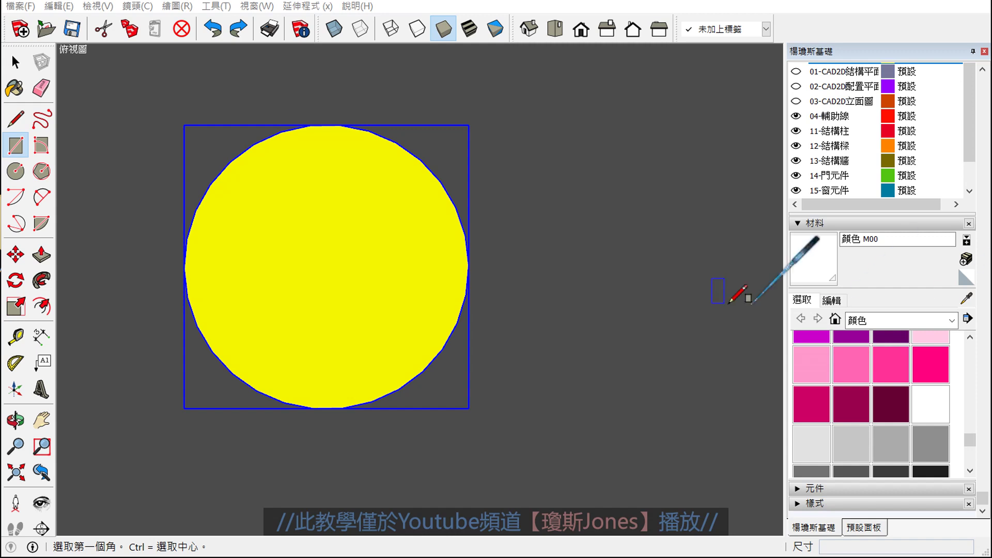
Cancel a started rectangle, then drag annotation strokes across the lower part of the view
click(565, 288)
key(Escape)
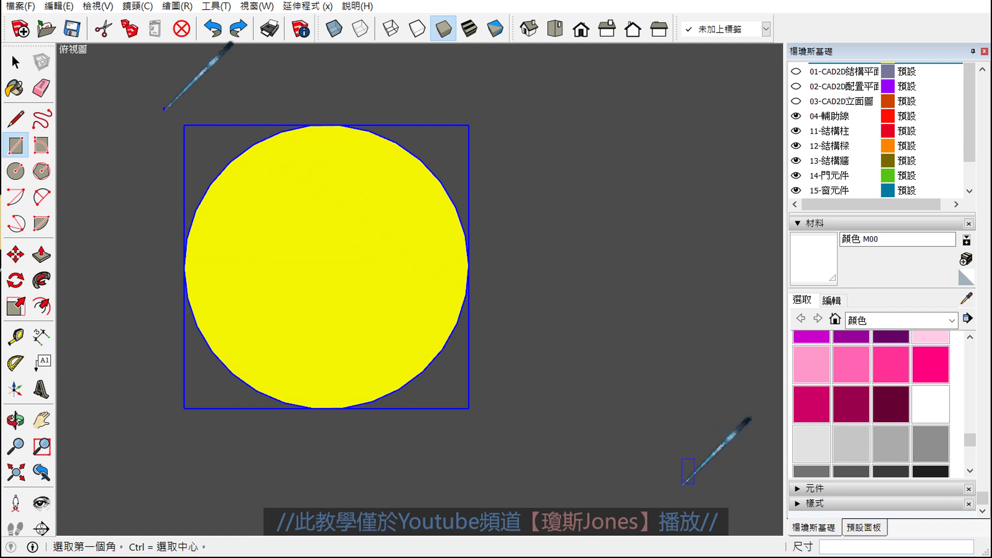
drag(170, 110, 490, 424)
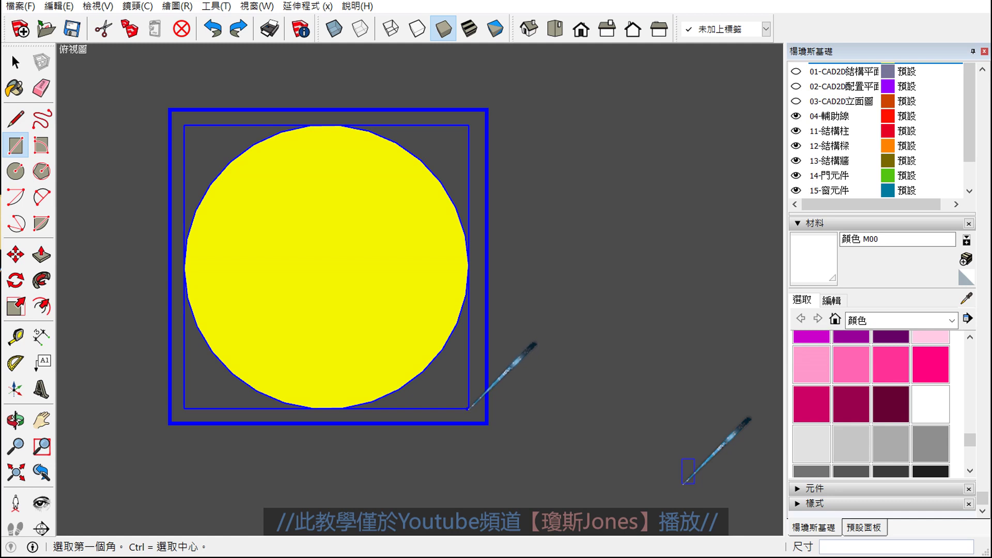
drag(469, 409, 474, 509)
drag(488, 424, 493, 488)
mouse_move(449, 465)
mouse_down()
mouse_move(489, 465)
mouse_move(476, 459)
mouse_up()
drag(457, 542, 456, 516)
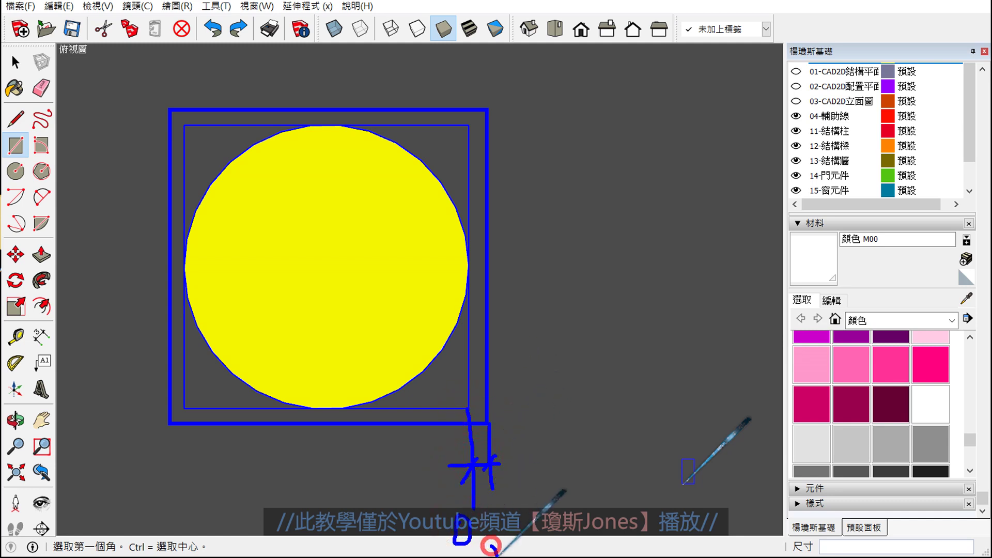
drag(517, 516, 495, 544)
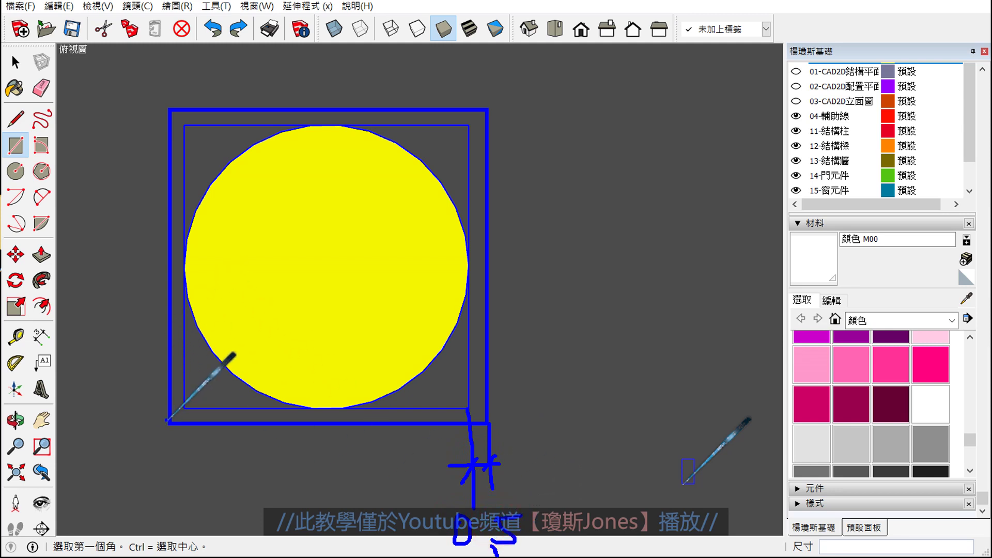
drag(169, 424, 170, 492)
drag(187, 265, 189, 490)
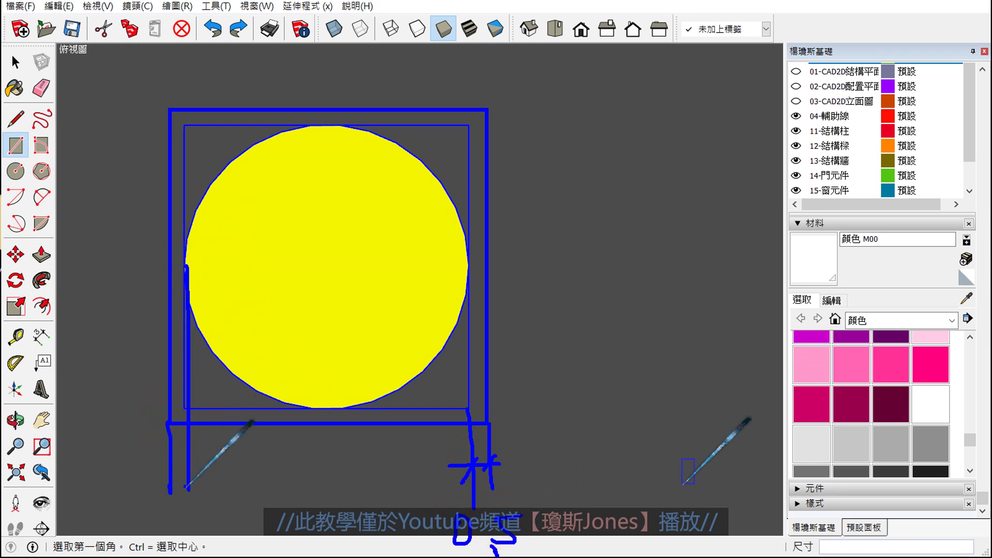
mouse_move(137, 457)
mouse_down()
mouse_move(212, 458)
mouse_move(155, 481)
mouse_up()
mouse_move(192, 439)
mouse_down()
mouse_move(165, 495)
mouse_move(203, 523)
mouse_move(225, 522)
mouse_up()
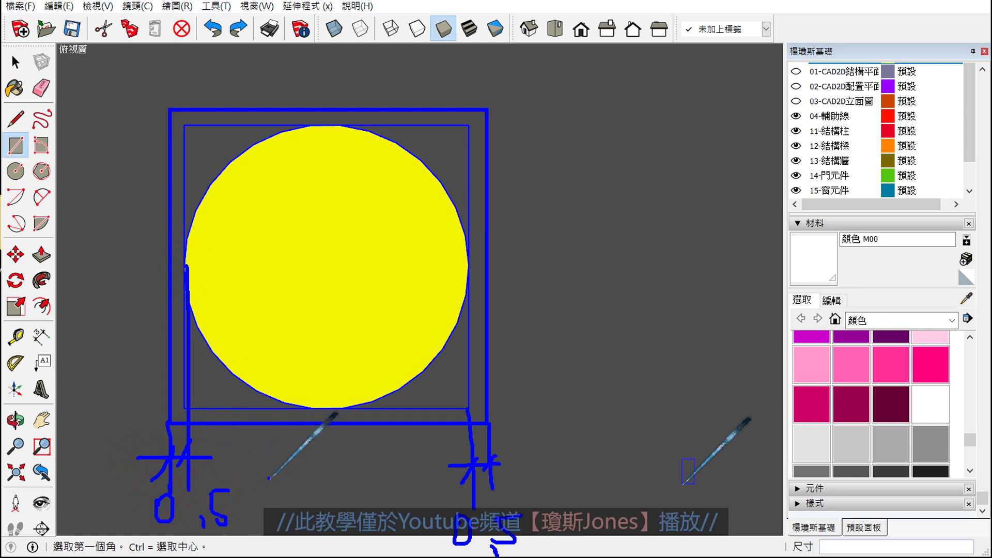
Drag further annotation strokes across the middle and upper part of the view
mouse_move(196, 268)
mouse_down()
mouse_move(453, 273)
mouse_move(408, 296)
mouse_up()
drag(225, 248, 258, 297)
drag(247, 203, 279, 202)
mouse_move(261, 203)
mouse_down()
mouse_move(289, 209)
mouse_move(265, 266)
mouse_up()
drag(314, 194, 315, 242)
drag(372, 195, 381, 244)
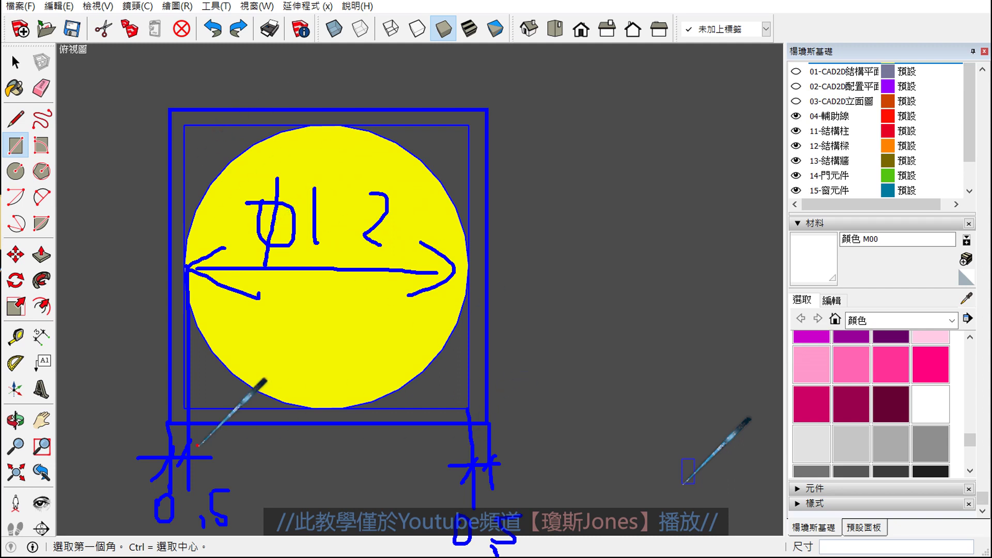
mouse_move(162, 42)
mouse_down()
mouse_move(166, 98)
mouse_move(193, 73)
mouse_move(150, 96)
mouse_up()
drag(262, 42, 265, 94)
drag(302, 39, 305, 83)
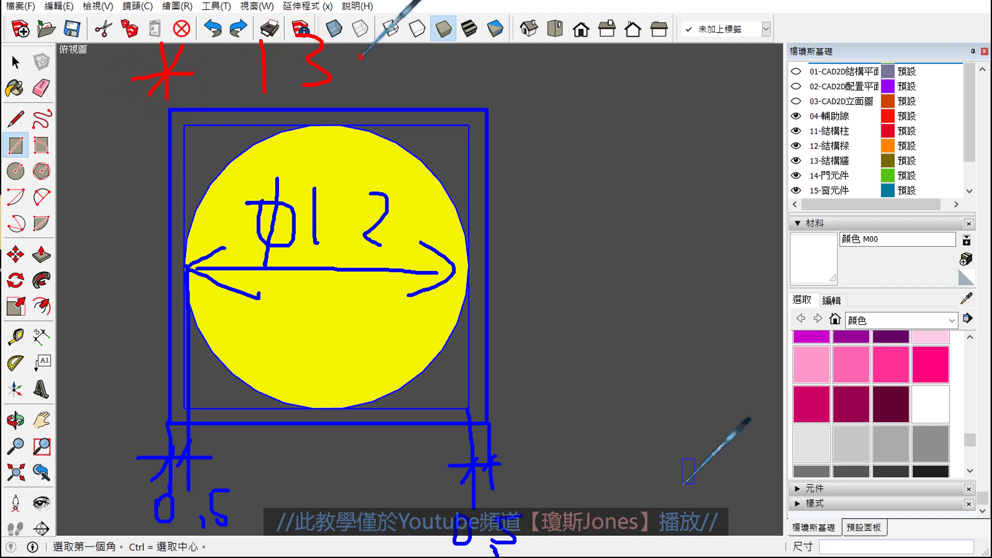
mouse_move(362, 56)
mouse_down()
mouse_move(496, 55)
mouse_move(497, 94)
mouse_up()
drag(516, 35, 476, 72)
drag(495, 106, 584, 100)
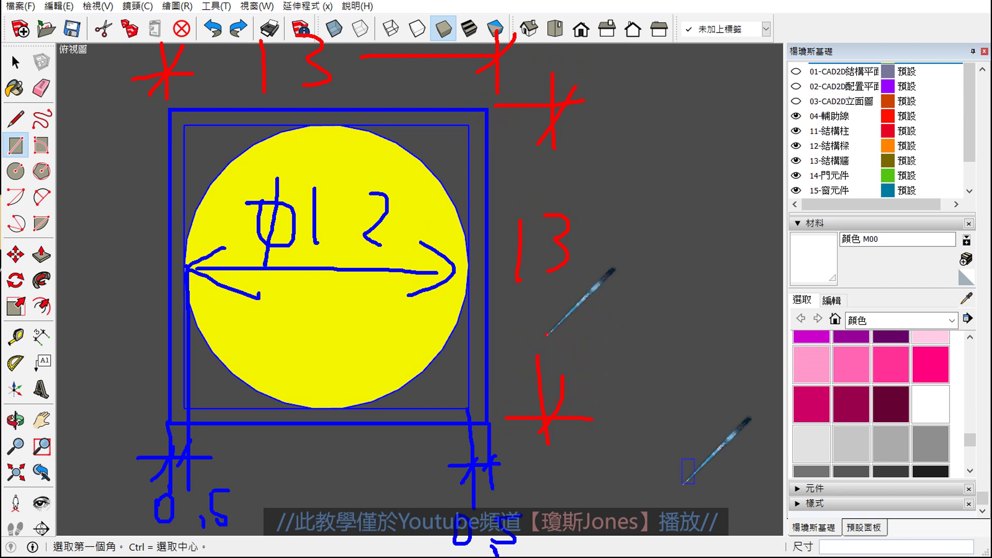
Use the E shortcut and drag across the view at mid-height
key(e)
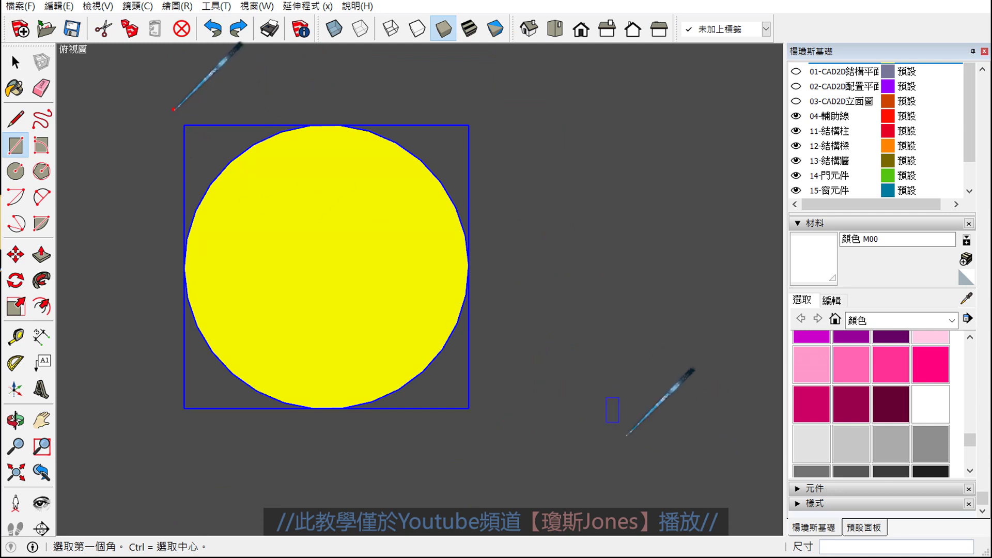
drag(167, 105, 489, 437)
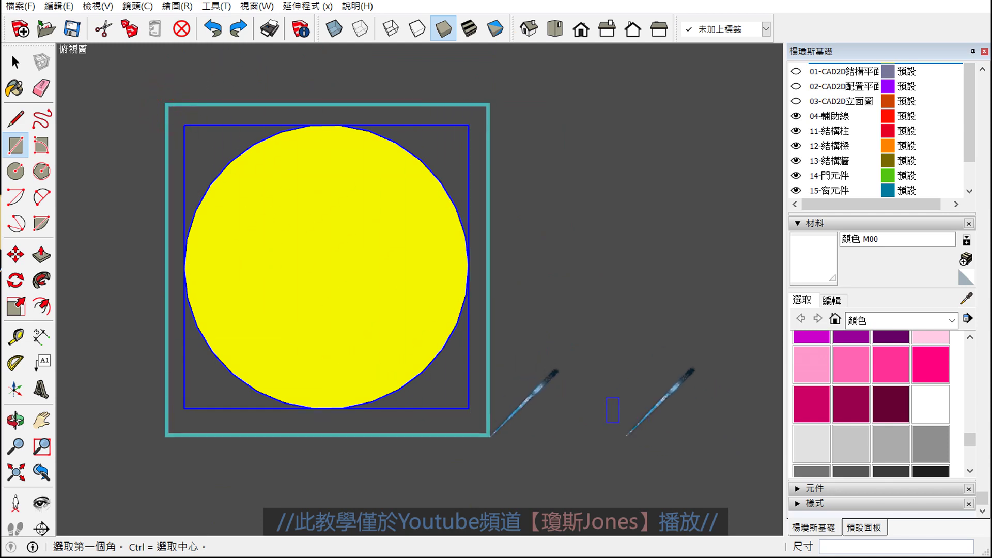
drag(470, 257, 489, 257)
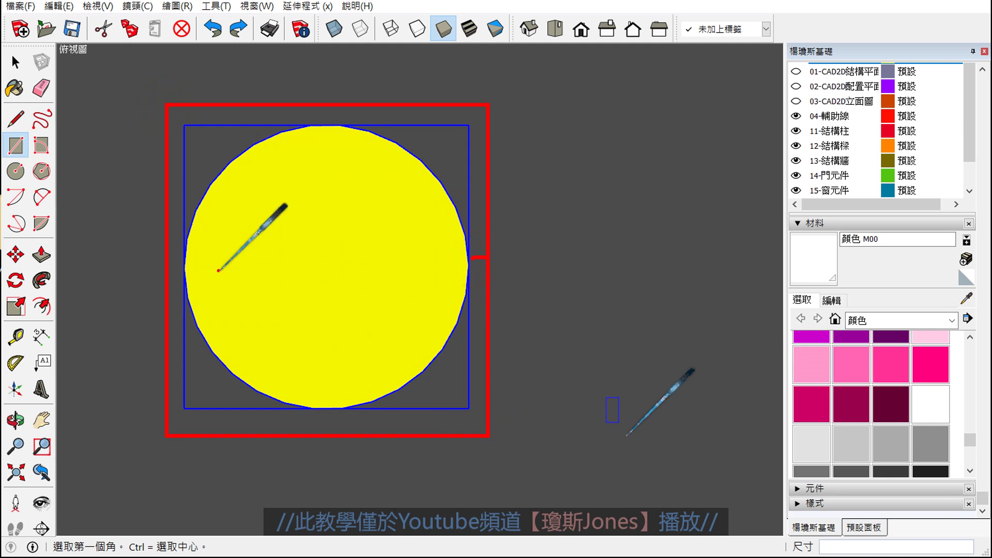
drag(167, 254, 184, 253)
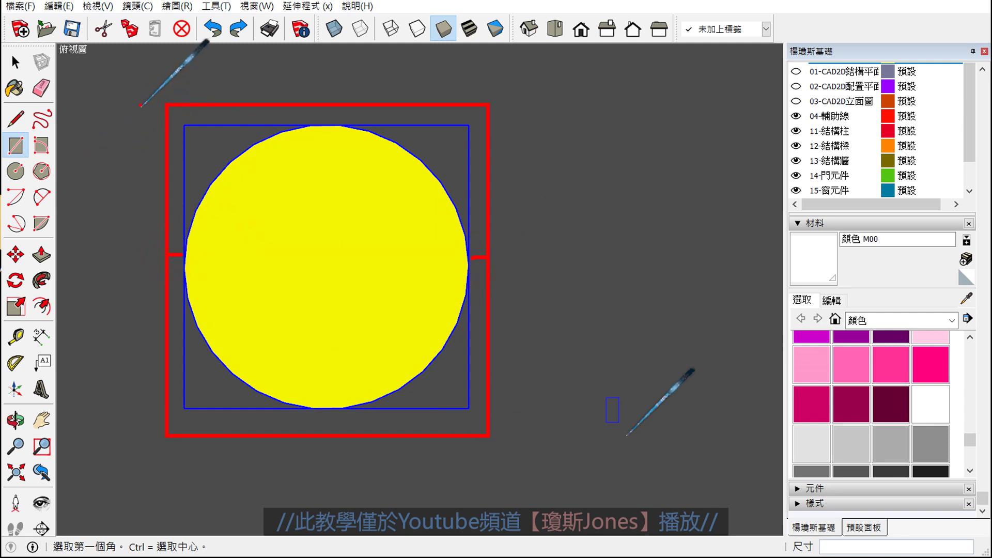
Drag more annotation strokes over the lower-right and upper-right of the view
drag(145, 87, 512, 456)
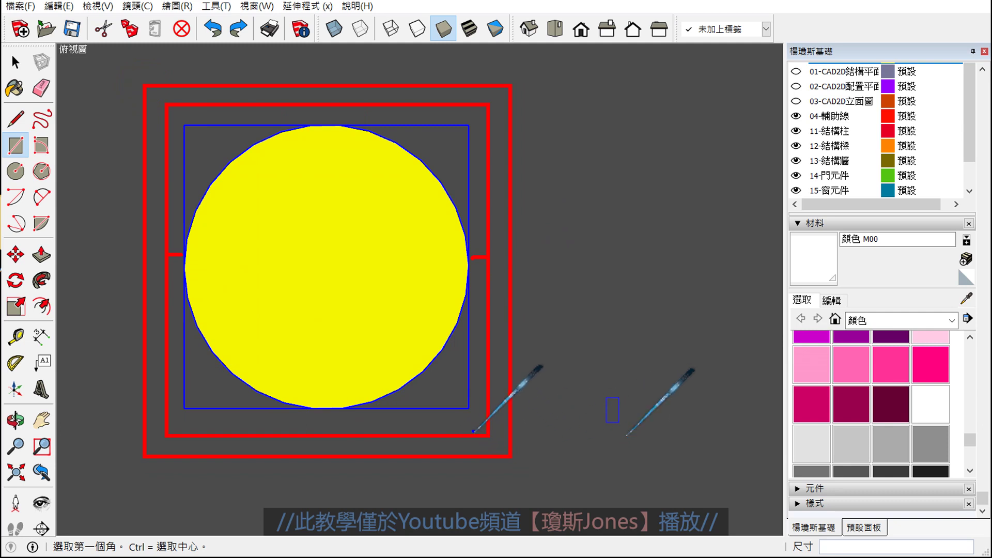
drag(467, 411, 457, 509)
drag(486, 427, 486, 506)
mouse_move(441, 484)
mouse_down()
mouse_move(495, 486)
mouse_move(458, 504)
mouse_move(472, 530)
mouse_move(481, 513)
mouse_up()
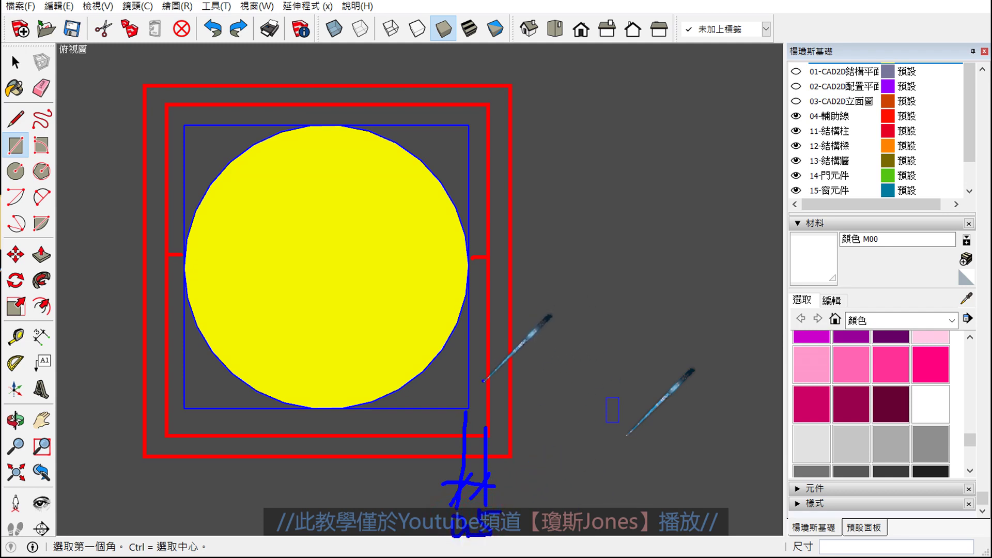
drag(428, 350, 577, 350)
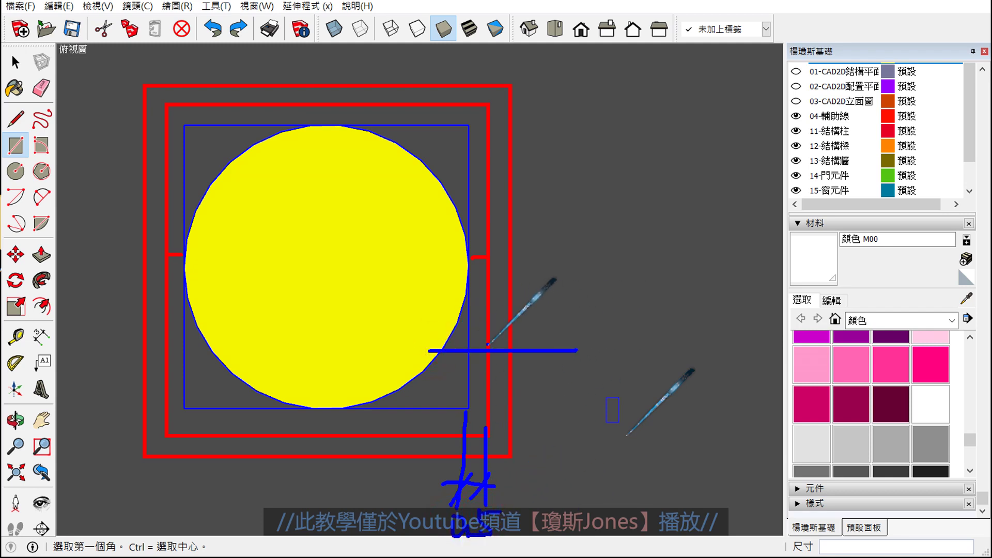
drag(476, 337, 474, 368)
drag(528, 335, 536, 373)
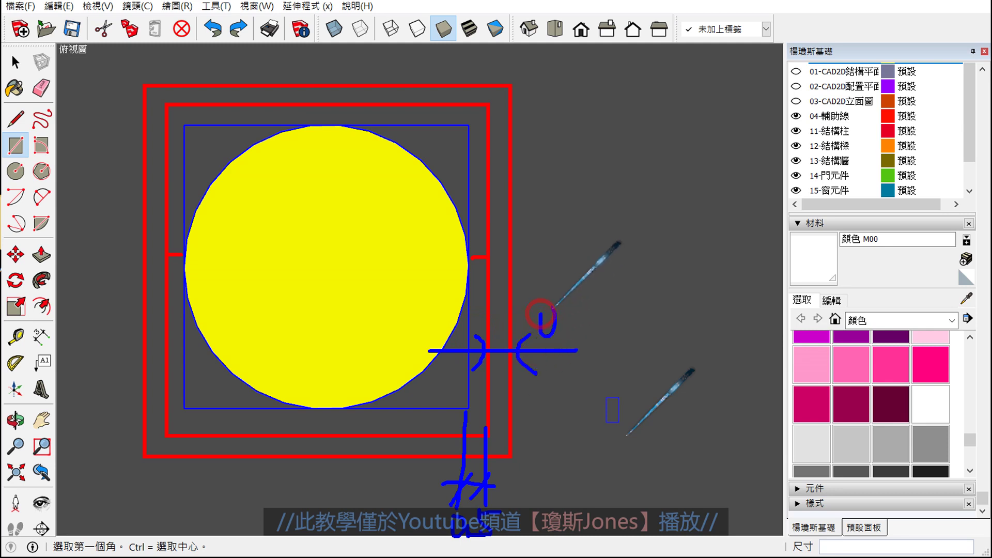
mouse_move(553, 309)
mouse_down()
mouse_move(541, 310)
mouse_move(569, 343)
mouse_move(605, 303)
mouse_up()
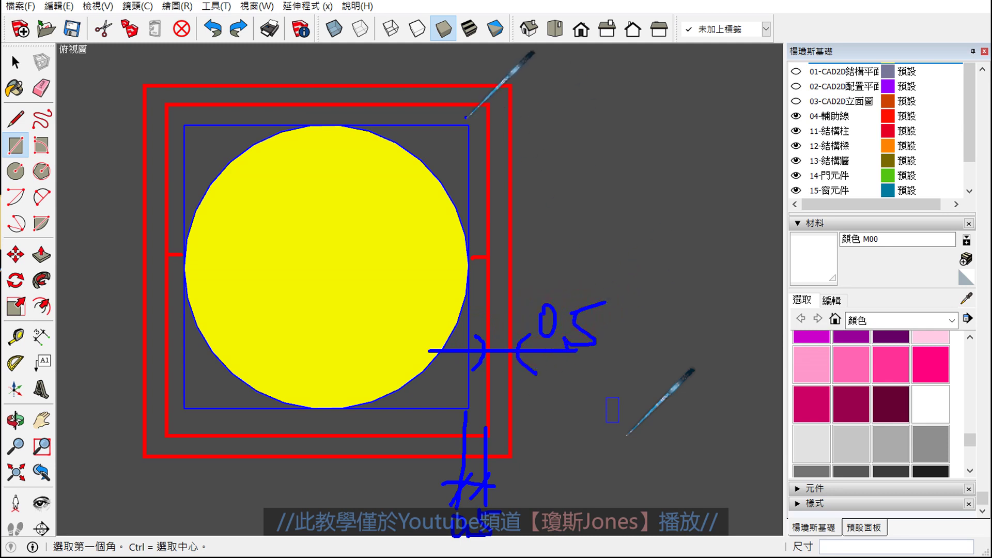
mouse_move(466, 124)
mouse_down()
mouse_move(466, 46)
mouse_move(511, 88)
mouse_up()
mouse_move(433, 72)
mouse_down()
mouse_move(525, 70)
mouse_move(445, 89)
mouse_up()
drag(483, 37, 484, 60)
drag(488, 46, 487, 57)
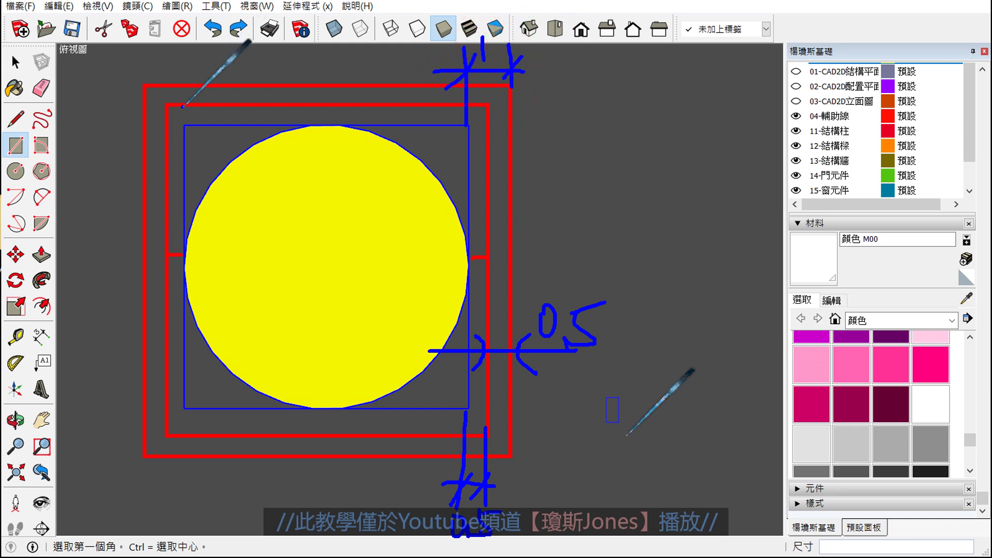
Drag annotation strokes over the upper-left and centre of the view
mouse_move(184, 125)
mouse_down()
mouse_move(185, 48)
mouse_move(145, 91)
mouse_up()
mouse_move(117, 61)
mouse_down()
mouse_move(235, 64)
mouse_move(176, 58)
mouse_move(119, 78)
mouse_up()
drag(167, 22, 167, 38)
drag(165, 41, 164, 52)
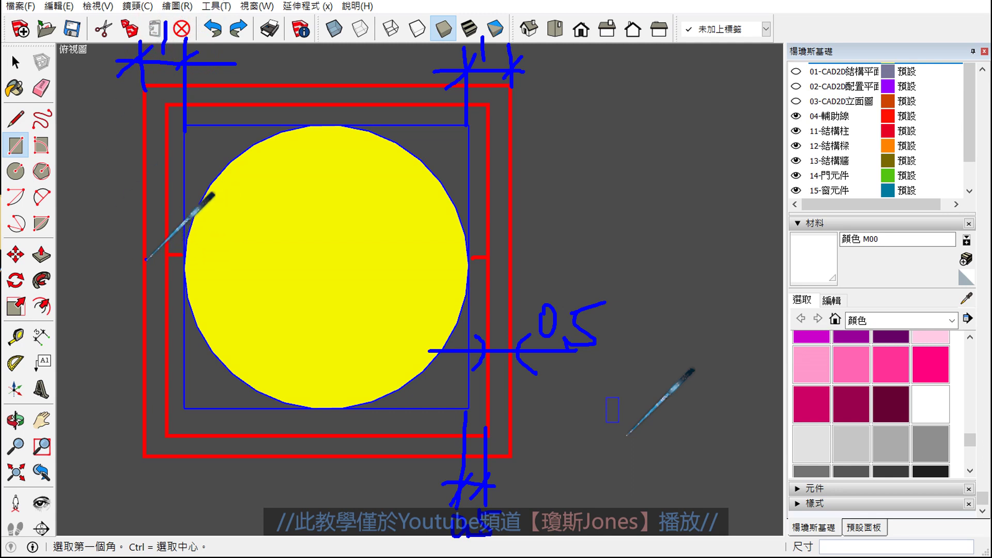
drag(146, 260, 487, 258)
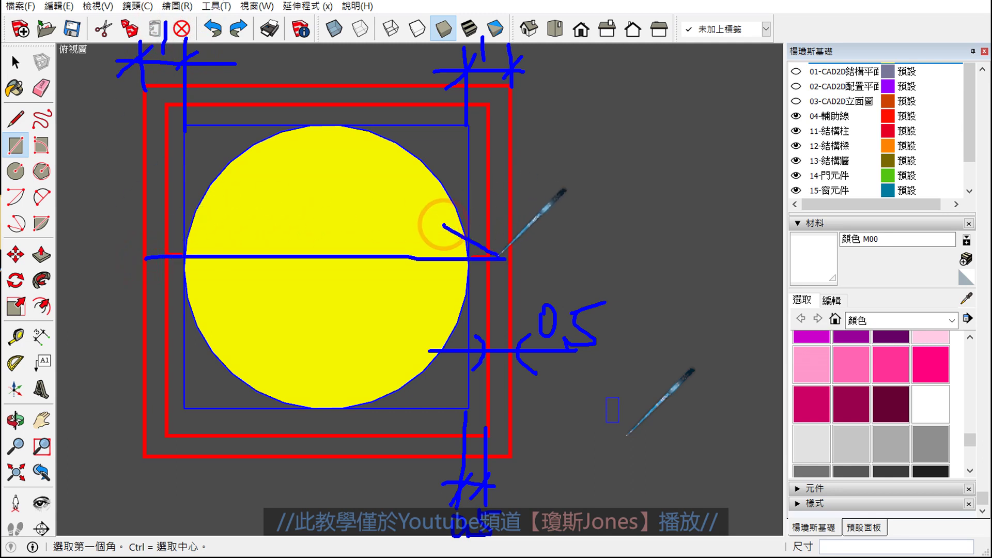
drag(444, 225, 478, 276)
mouse_move(194, 235)
mouse_down()
mouse_move(156, 270)
mouse_move(193, 292)
mouse_up()
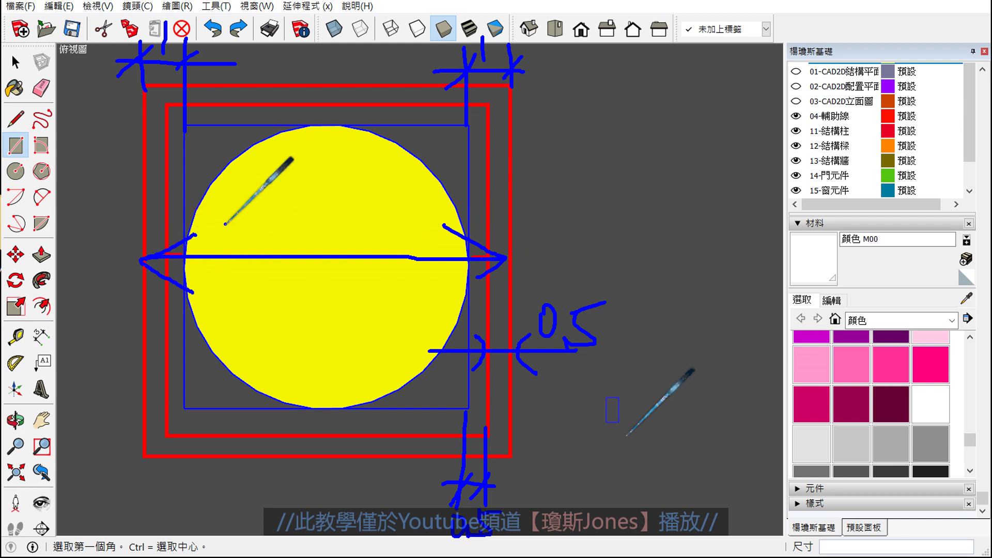
mouse_move(226, 203)
mouse_down()
mouse_move(228, 241)
mouse_move(265, 235)
mouse_move(306, 209)
mouse_up()
drag(294, 194, 292, 227)
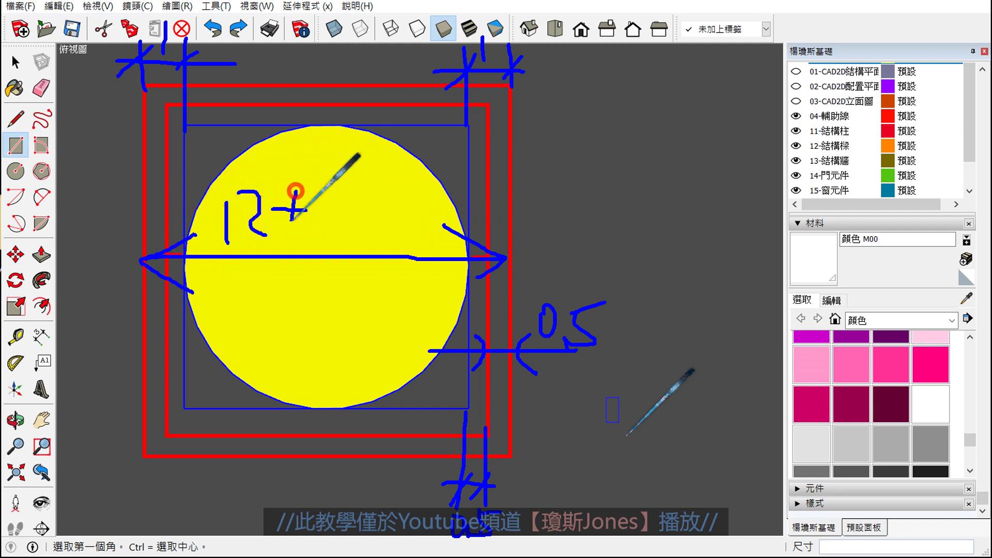
mouse_move(330, 192)
mouse_down()
mouse_move(330, 228)
mouse_move(372, 210)
mouse_move(360, 227)
mouse_up()
drag(388, 188, 393, 234)
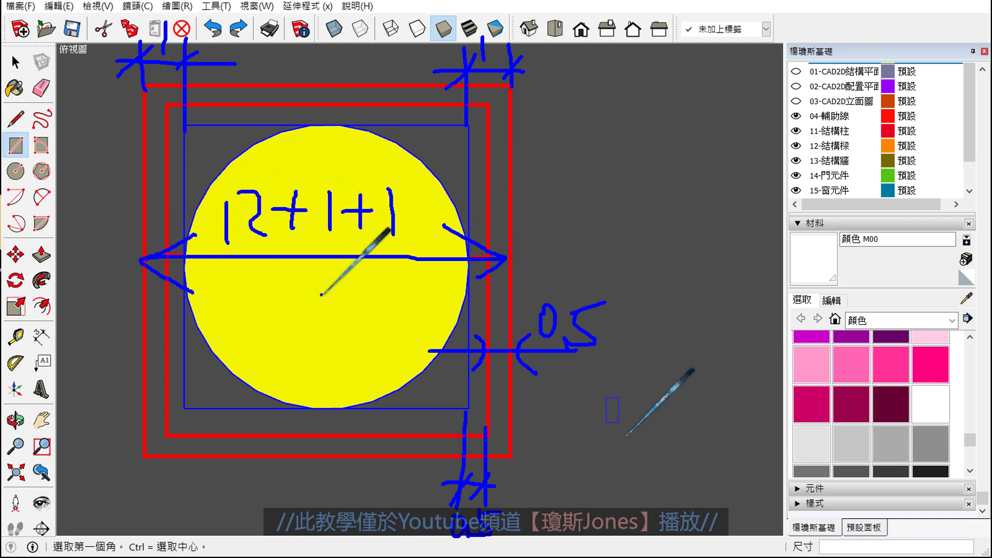
drag(269, 279, 262, 322)
mouse_move(343, 270)
mouse_down()
mouse_move(354, 318)
mouse_move(327, 322)
mouse_up()
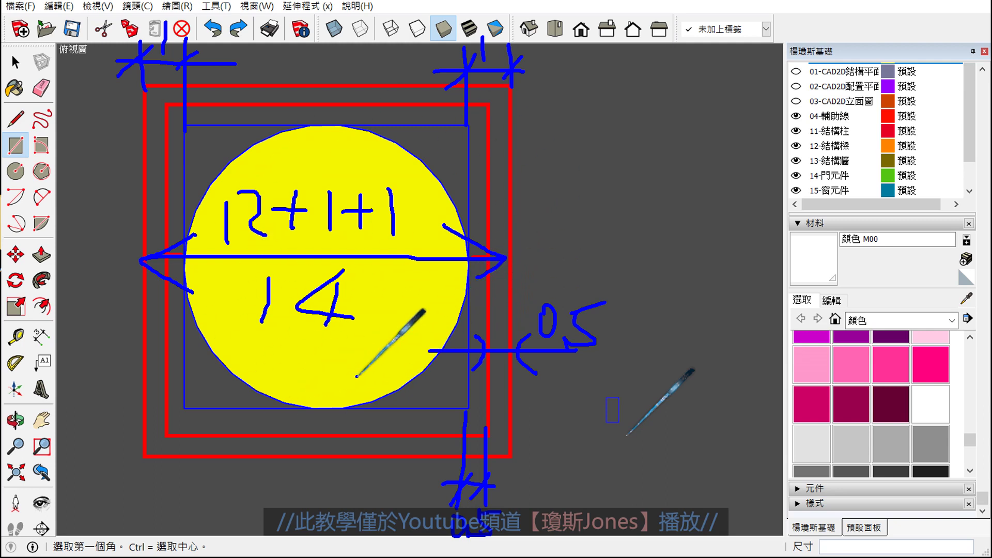
Pan right and draw a 14 × 14 square face beside the yellow circle
scroll(549, 299, down, 1)
scroll(561, 299, down, 2)
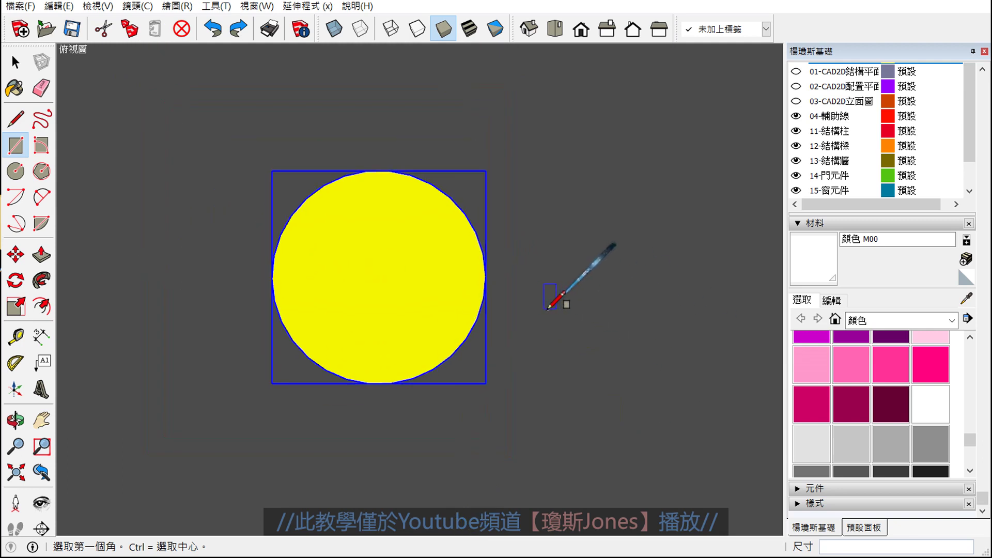
shift+middle_drag(561, 299, 394, 324)
key(r)
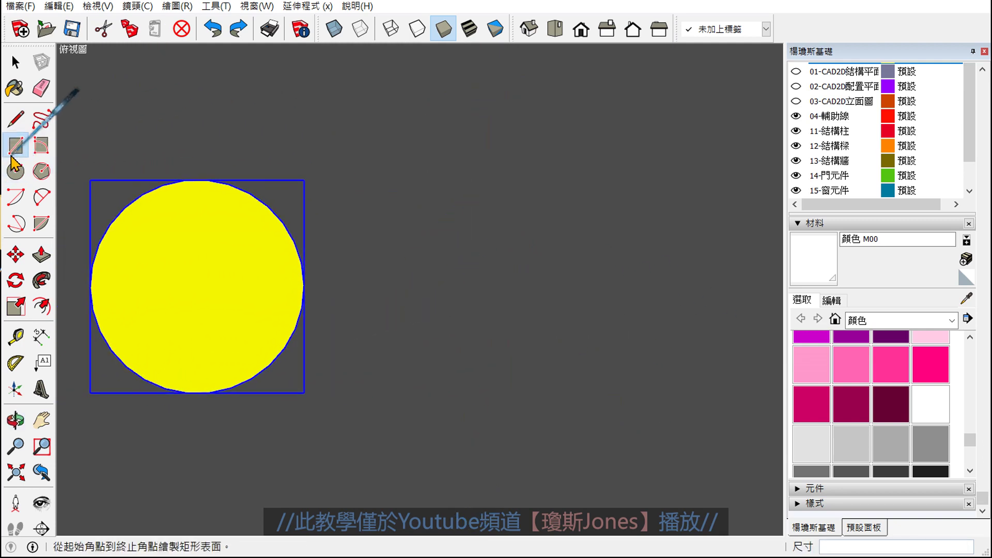
click(15, 145)
click(438, 412)
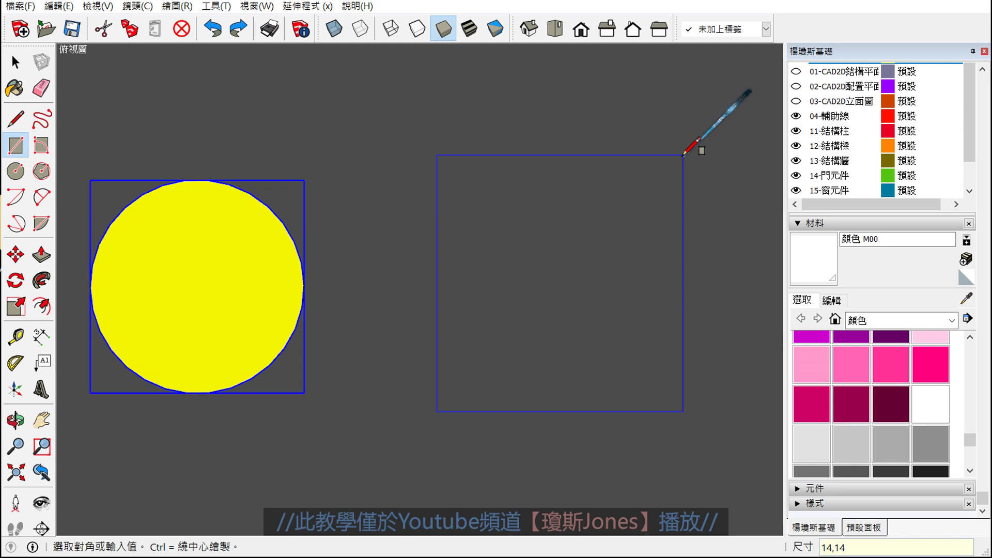
click(683, 155)
key(space)
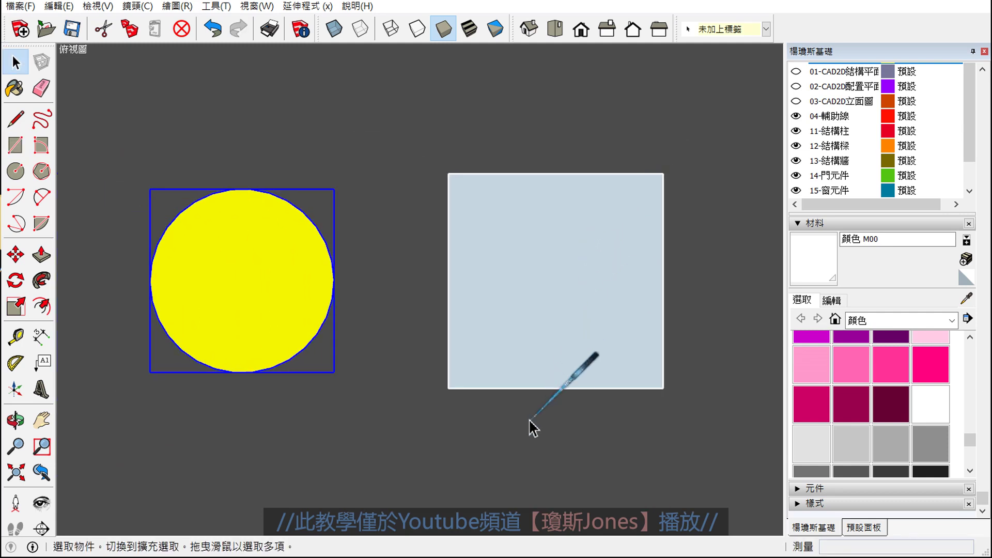
Switch to the Iso view and sketch the planned 5 + 0.5 heights with pen strokes
click(528, 29)
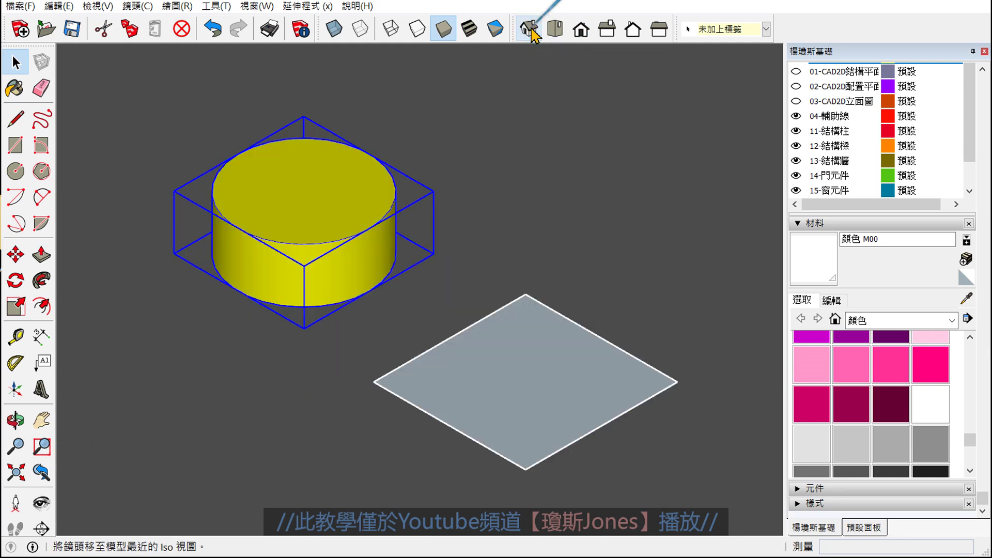
scroll(417, 200, up, 1)
scroll(406, 206, up, 2)
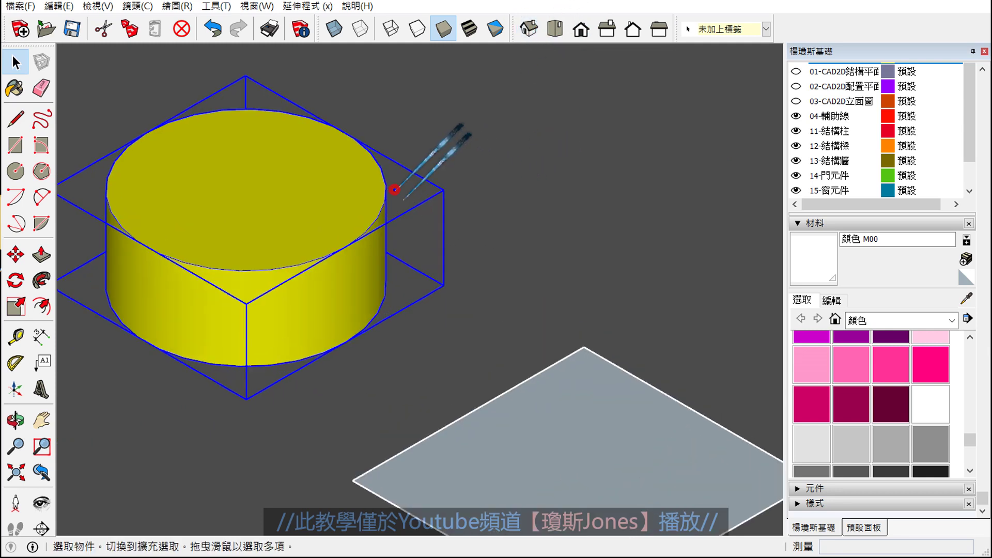
drag(395, 190, 531, 136)
drag(449, 291, 542, 253)
drag(457, 104, 468, 296)
drag(439, 243, 480, 283)
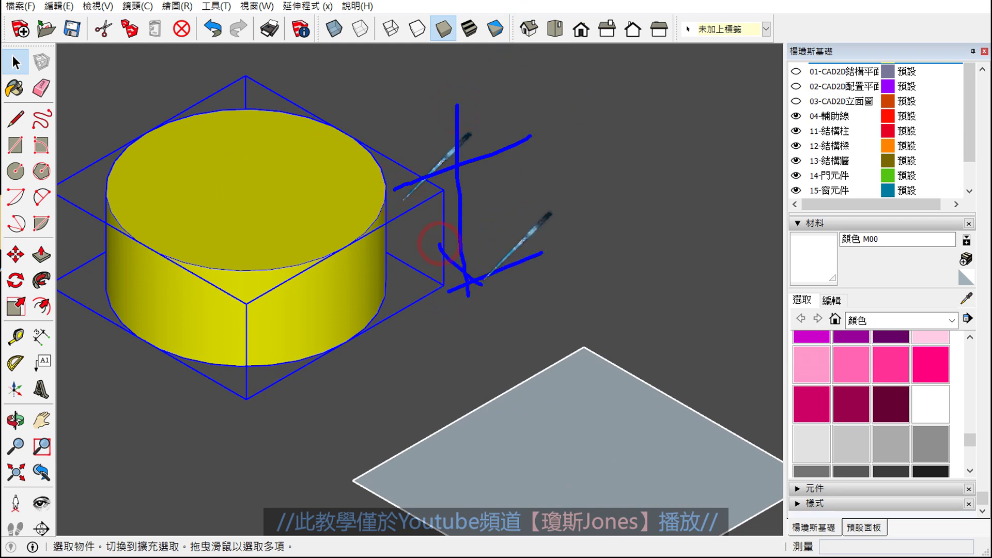
drag(483, 183, 433, 143)
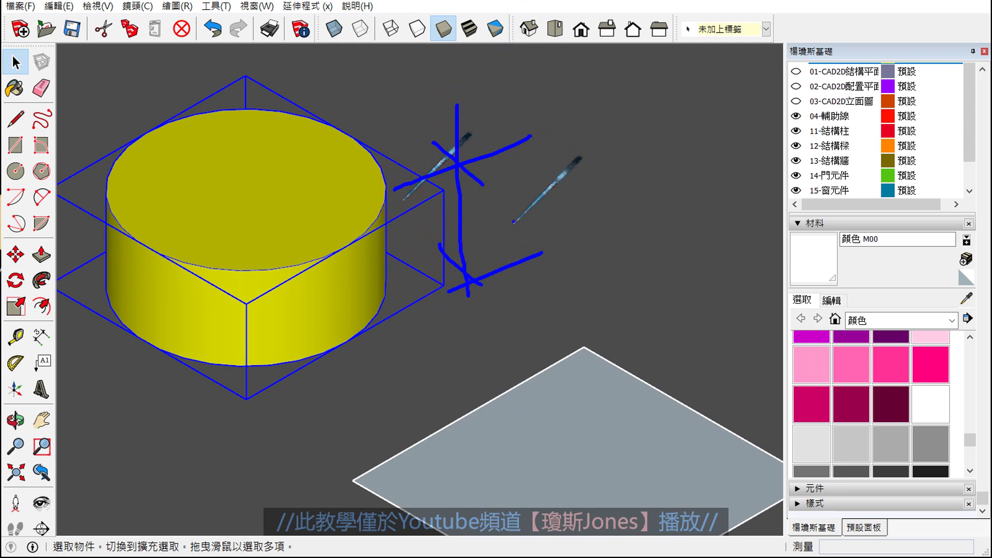
drag(538, 191, 498, 222)
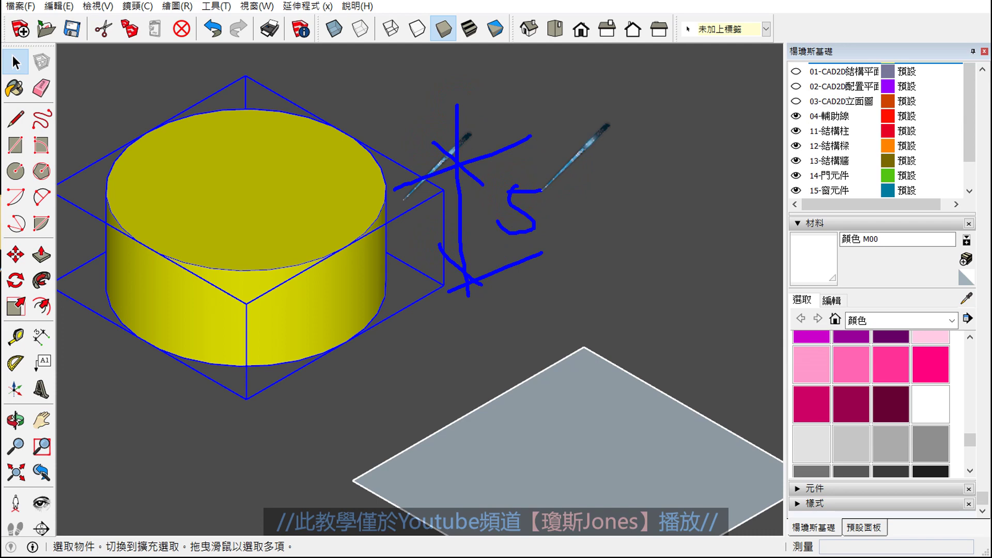
Zoom around, add more marks, then clear the annotations and centre the grey square
scroll(408, 243, down, 1)
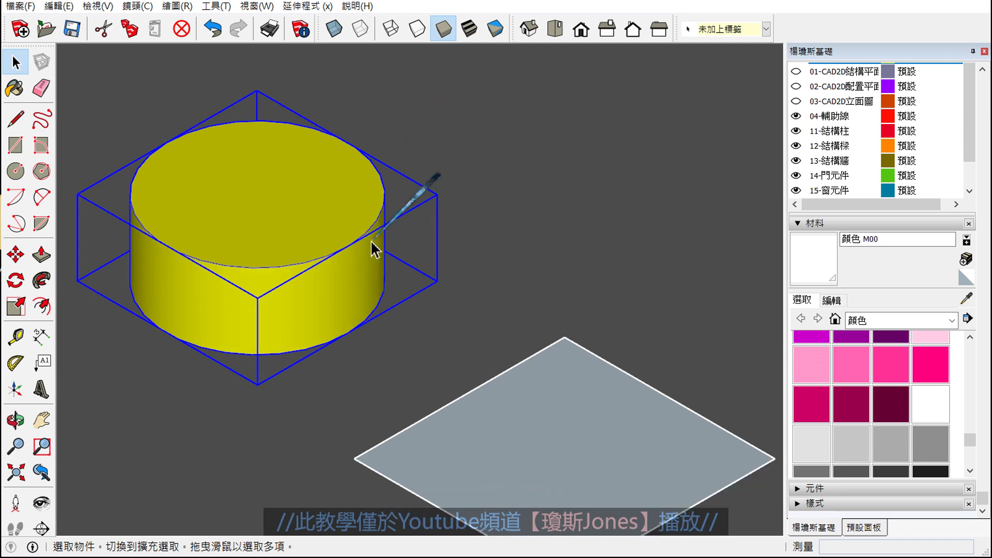
scroll(398, 232, down, 1)
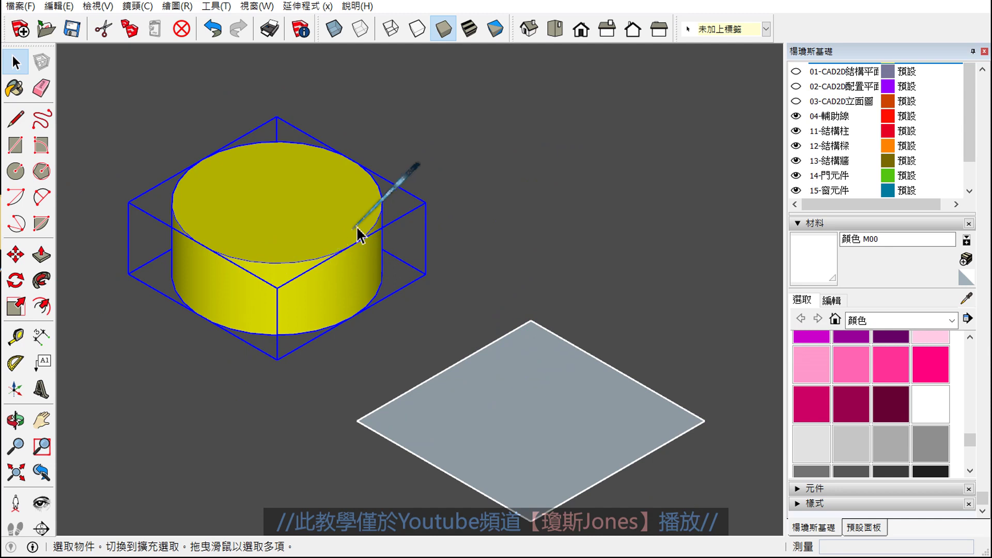
scroll(387, 204, up, 1)
scroll(383, 201, up, 1)
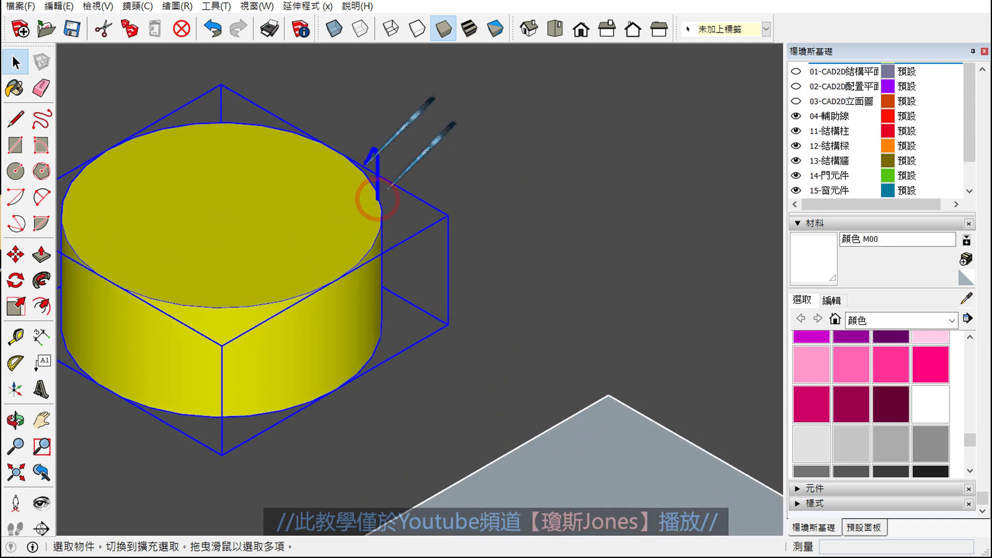
scroll(475, 247, down, 1)
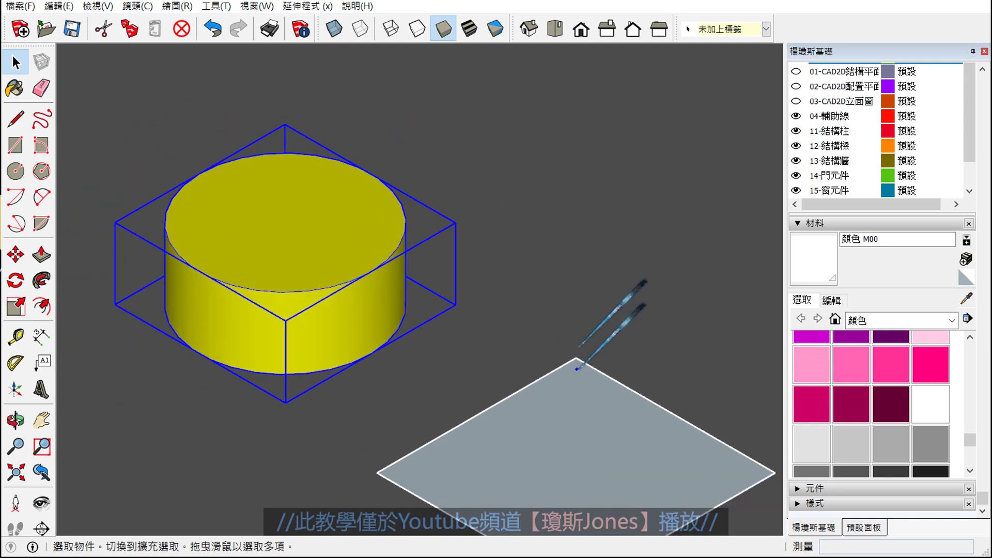
drag(578, 368, 578, 260)
mouse_move(563, 293)
mouse_down()
mouse_move(594, 283)
mouse_move(591, 328)
mouse_move(659, 309)
mouse_move(640, 331)
mouse_up()
mouse_move(685, 297)
mouse_down()
mouse_move(703, 331)
mouse_move(605, 346)
mouse_up()
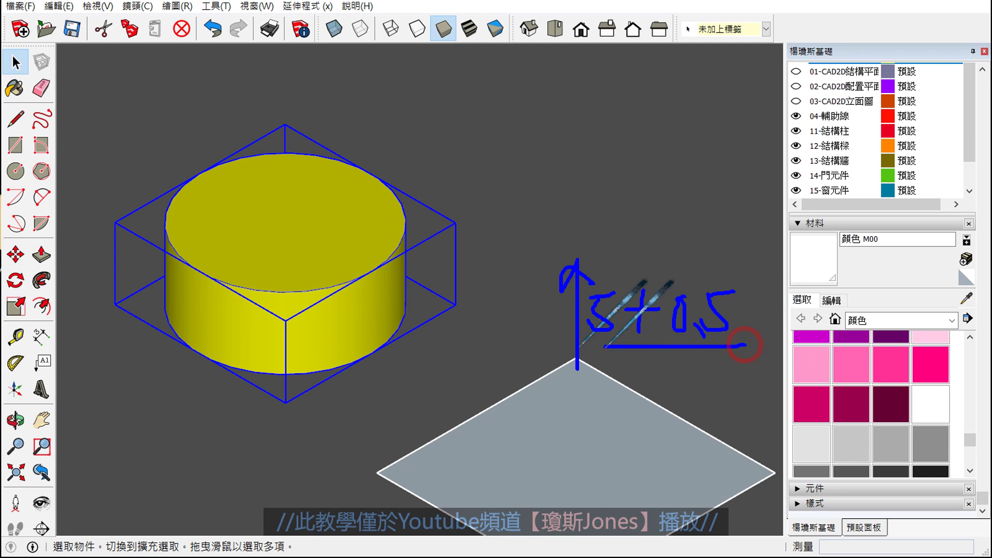
click(550, 404)
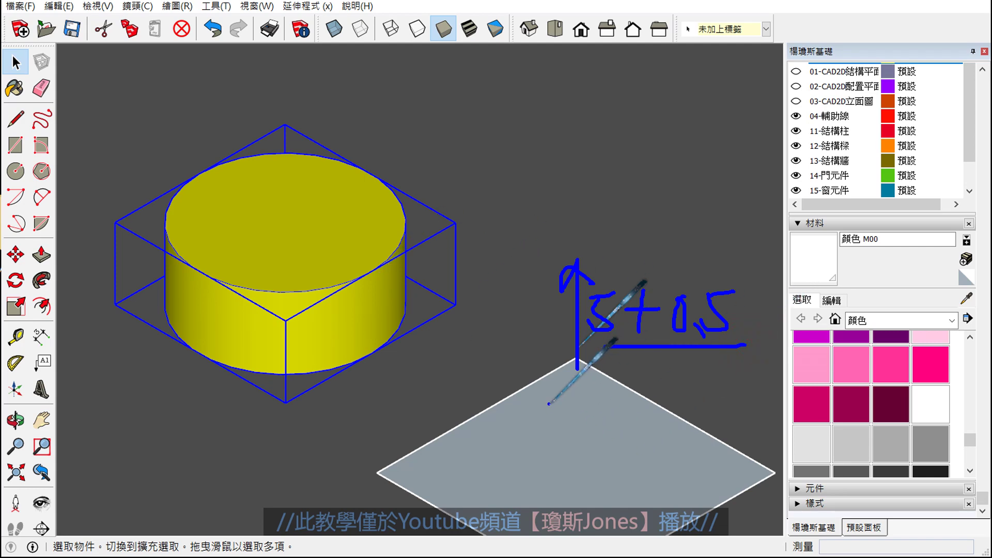
key(Escape)
mouse_move(594, 326)
shift+middle_down()
mouse_move(491, 195)
mouse_move(539, 211)
shift+middle_up()
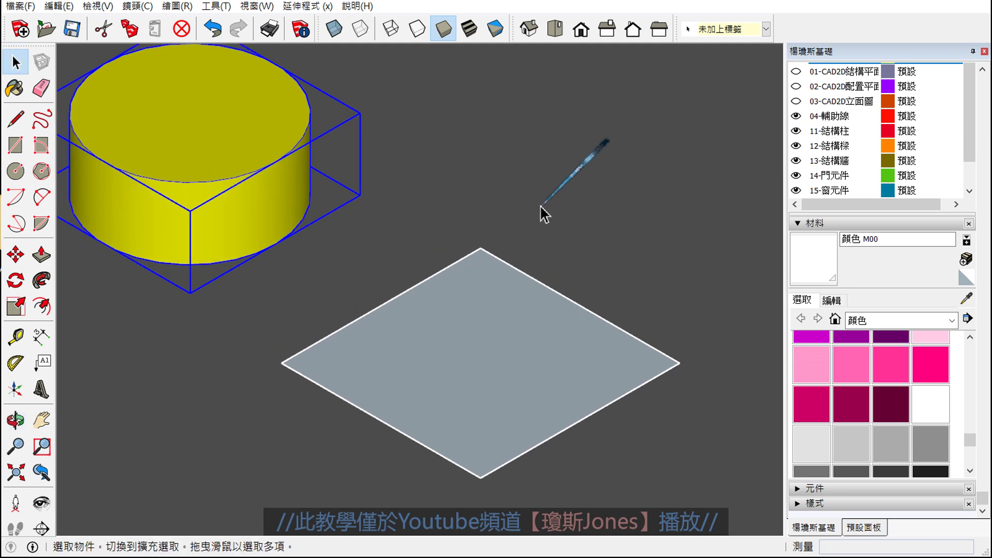
Push/Pull the grey 14 × 14 square up 5.5 cm into a box
click(483, 355)
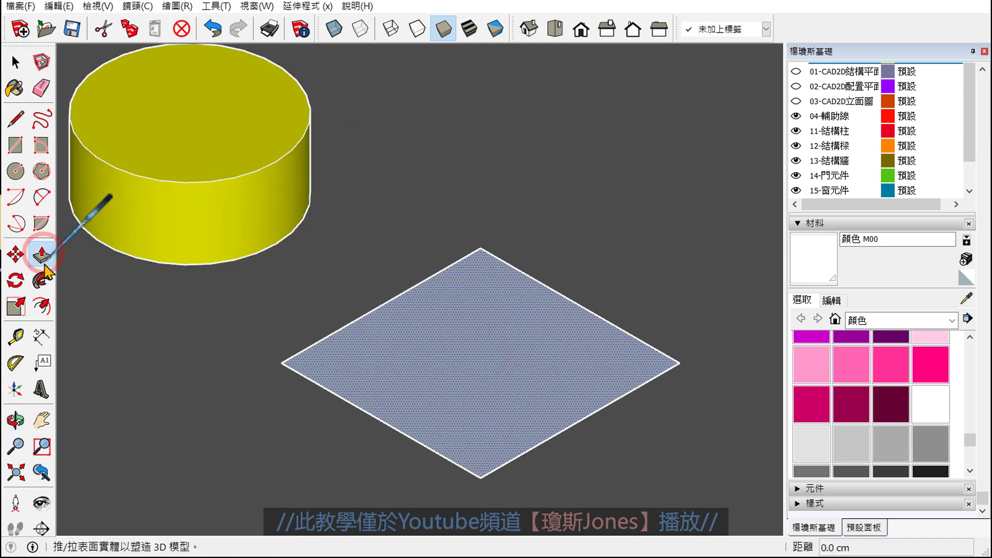
click(42, 254)
click(480, 368)
text(5.5)
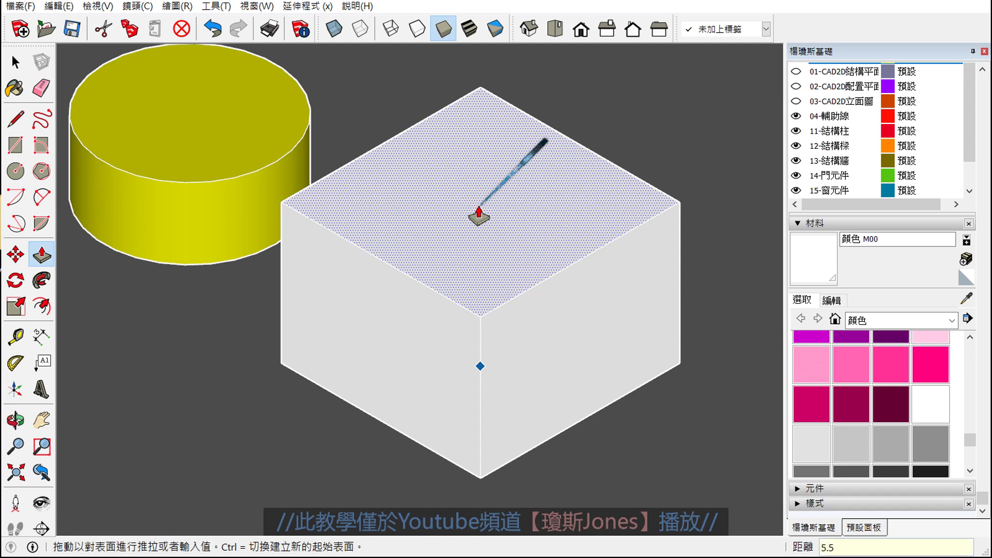
key(Return)
Orbit to a low side-on view of the box, then back to an elevated three-quarter view
scroll(480, 218, down, 3)
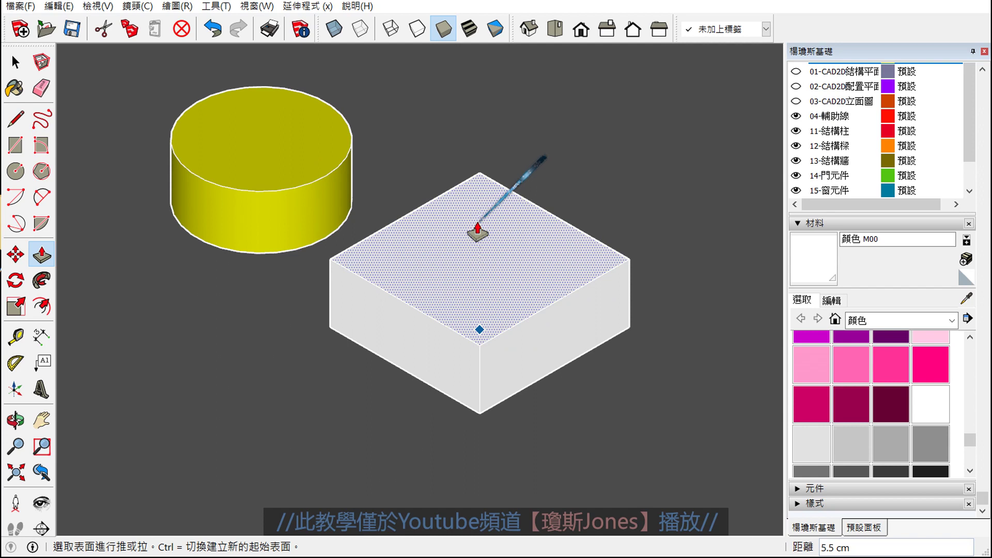
mouse_move(381, 405)
middle_down()
mouse_move(498, 240)
mouse_move(527, 222)
middle_up()
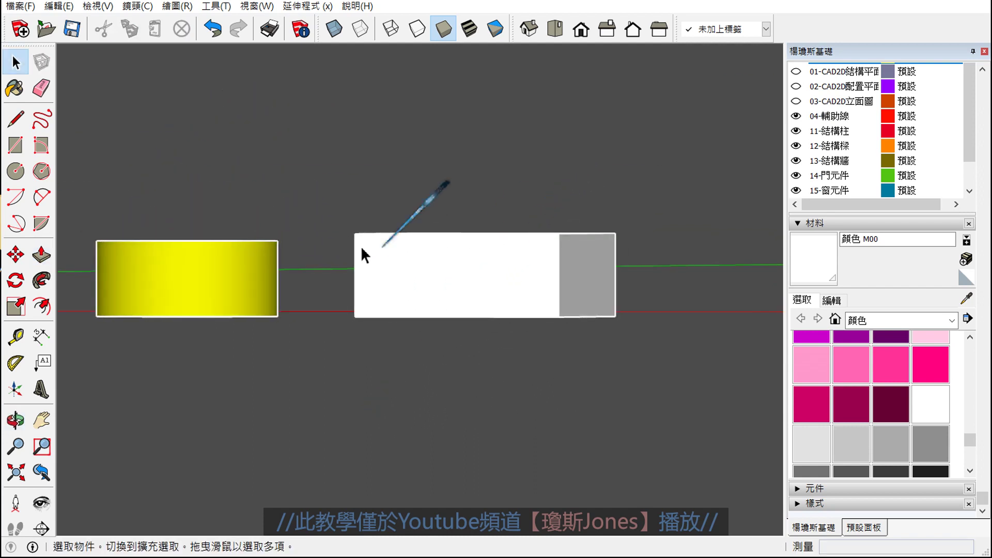
scroll(305, 253, up, 2)
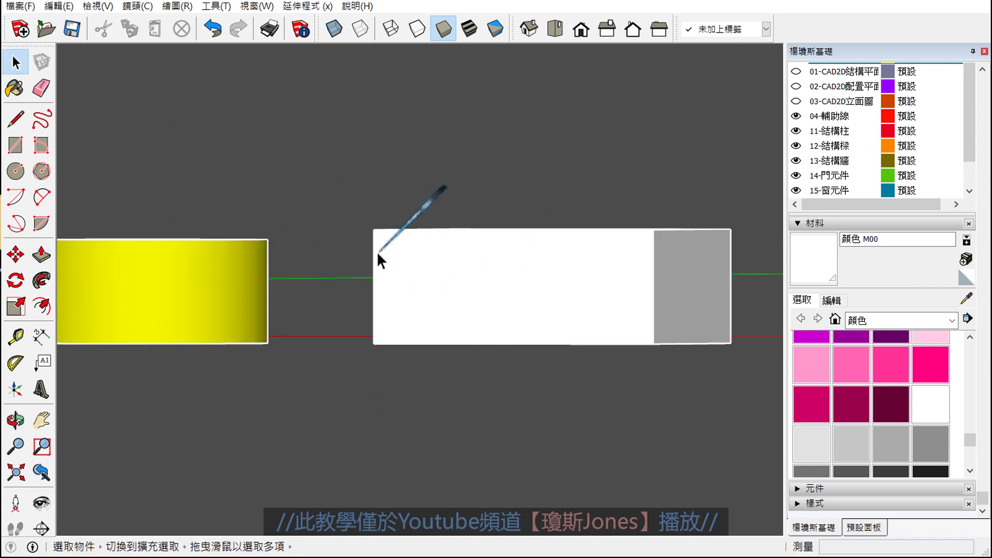
scroll(458, 332, down, 2)
mouse_move(459, 332)
middle_down()
mouse_move(466, 399)
mouse_move(465, 233)
mouse_move(443, 77)
middle_up()
scroll(486, 349, up, 2)
Offset the box's bottom face 0.5 cm inward
click(496, 284)
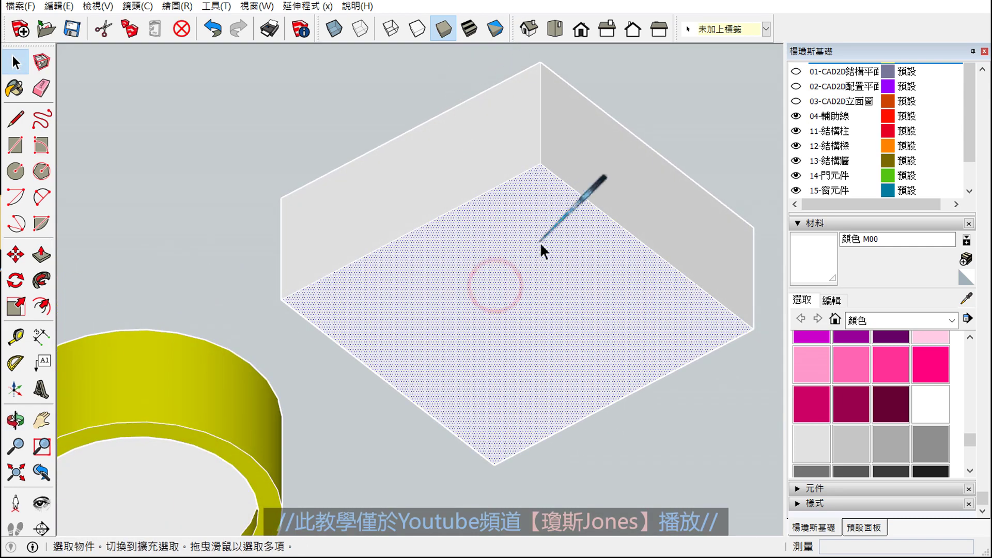
shift+middle_drag(497, 299, 452, 269)
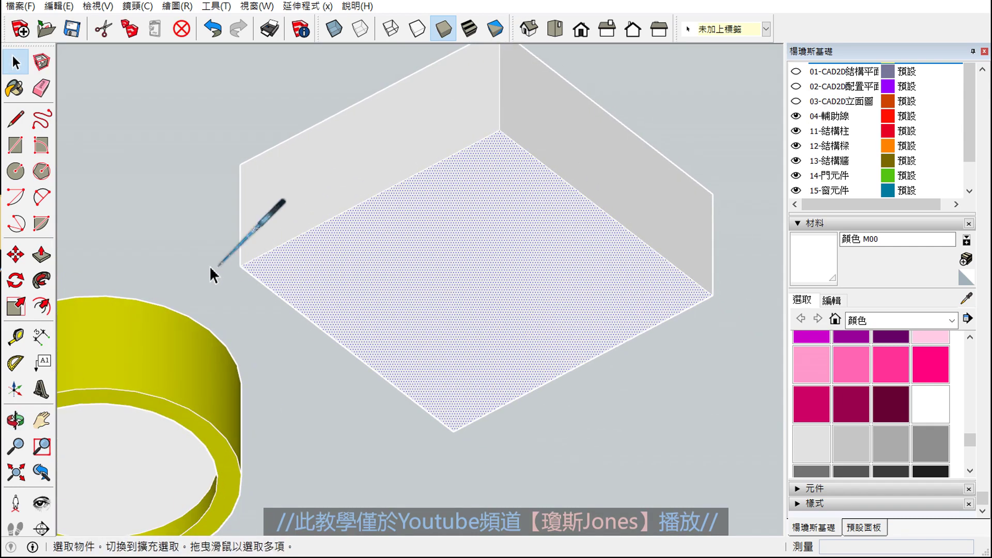
click(42, 306)
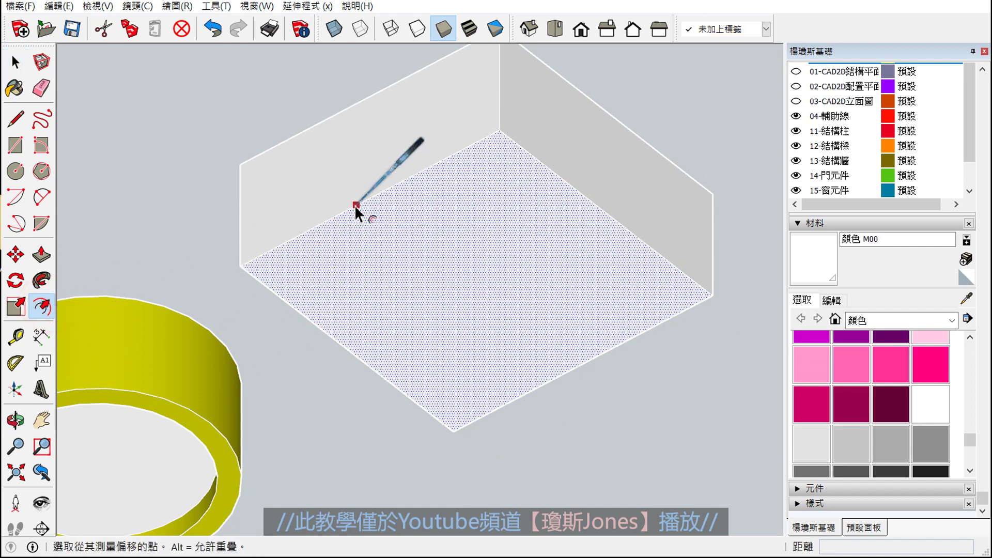
click(354, 206)
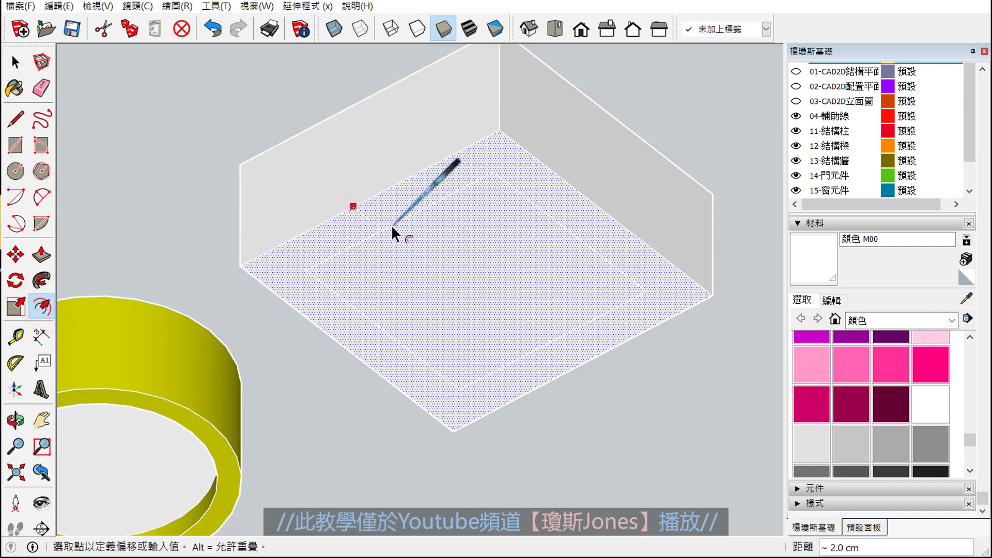
key(Return)
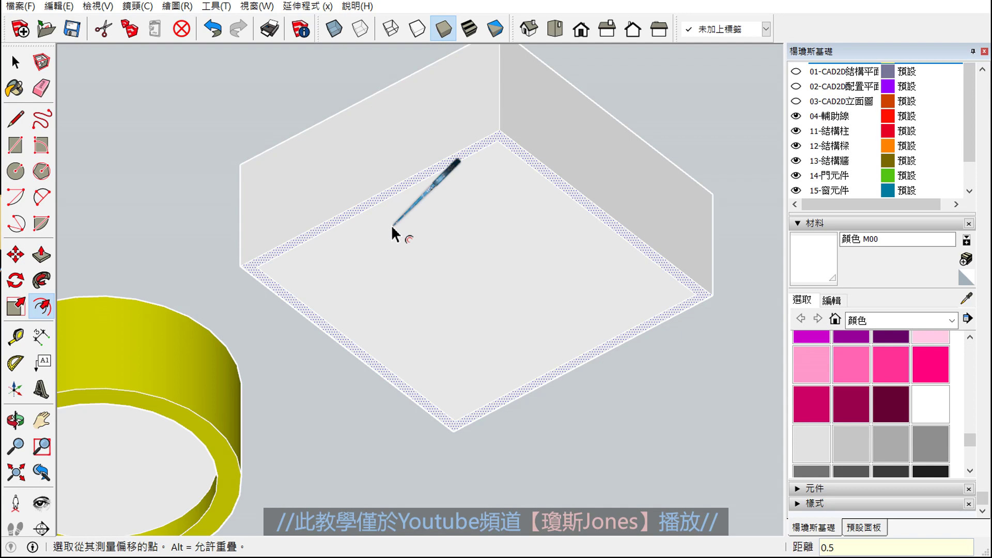
key(space)
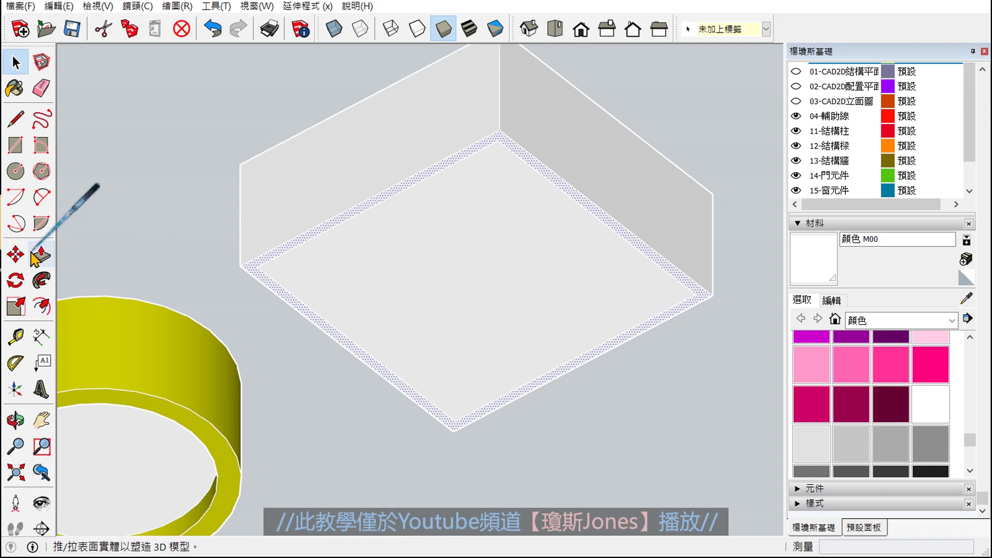
Push the inner face 5 cm in, leaving the flange, and orbit to inspect
click(355, 284)
click(41, 254)
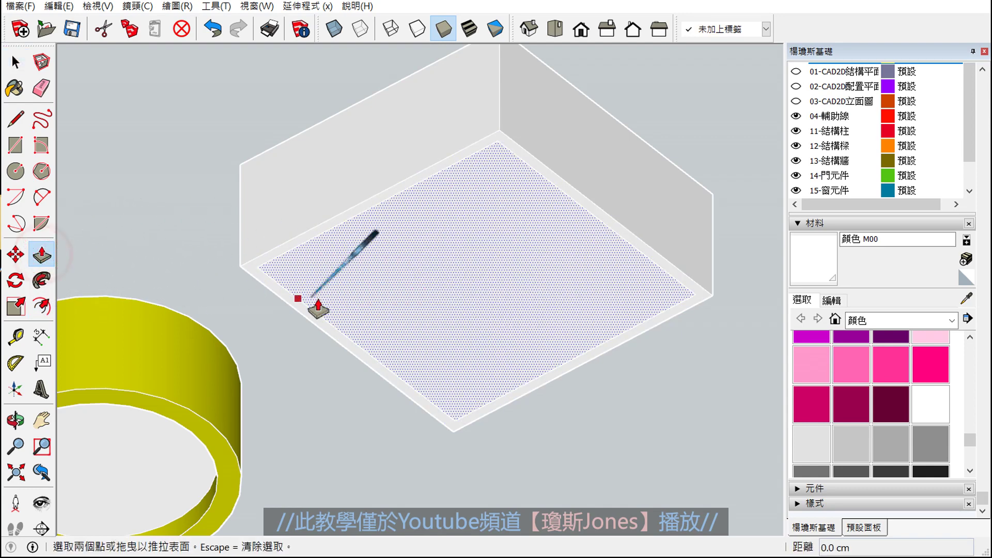
click(441, 310)
text(5)
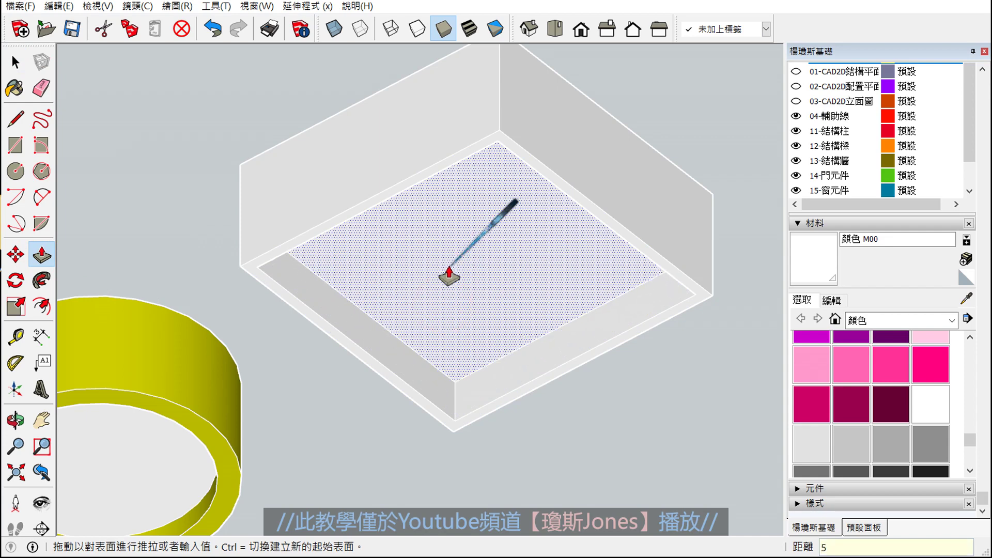
key(Return)
key(space)
mouse_move(463, 245)
middle_down()
mouse_move(419, 135)
mouse_move(402, 244)
middle_up()
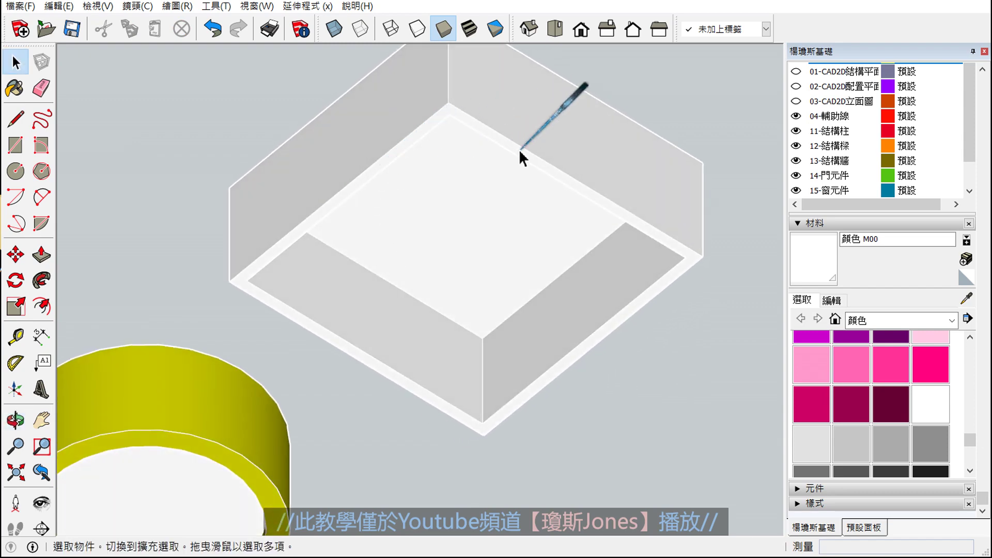
middle_drag(539, 137, 503, 278)
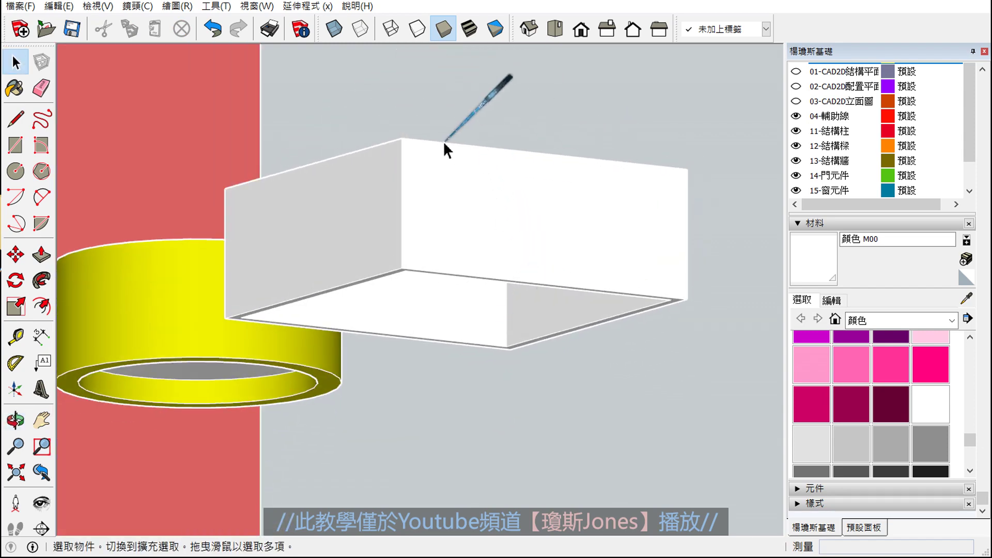
click(392, 28)
mouse_move(486, 196)
middle_down()
mouse_move(475, 252)
mouse_move(551, 305)
middle_up()
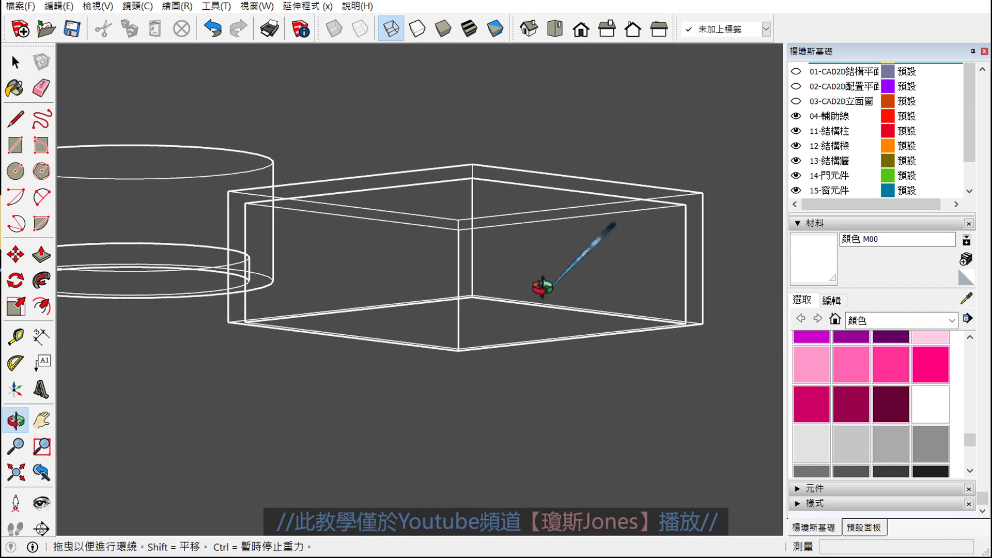
click(443, 29)
middle_drag(489, 346, 427, 237)
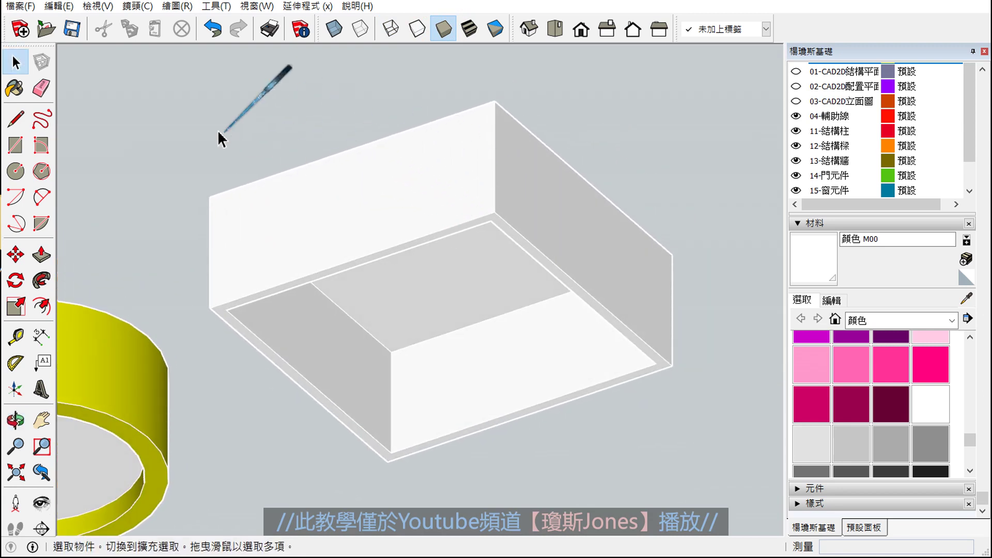
click(20, 90)
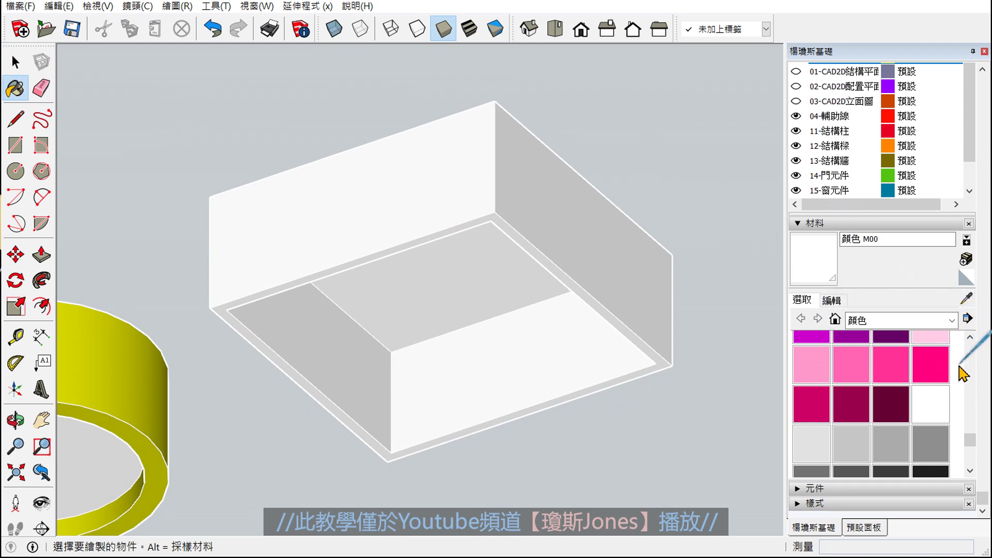
Choose grey M04 from the Materials panel and paint the right inner wall
drag(973, 436, 970, 446)
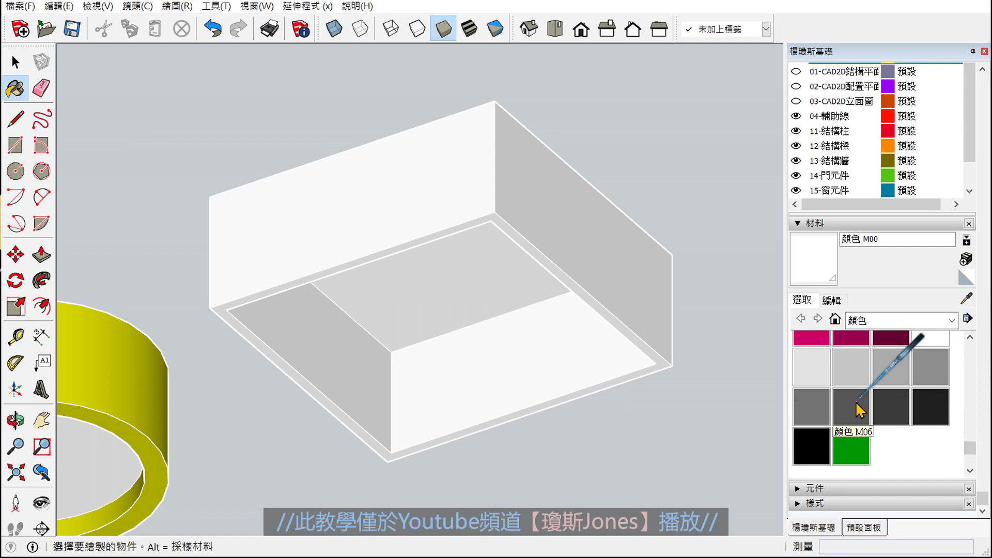
click(818, 411)
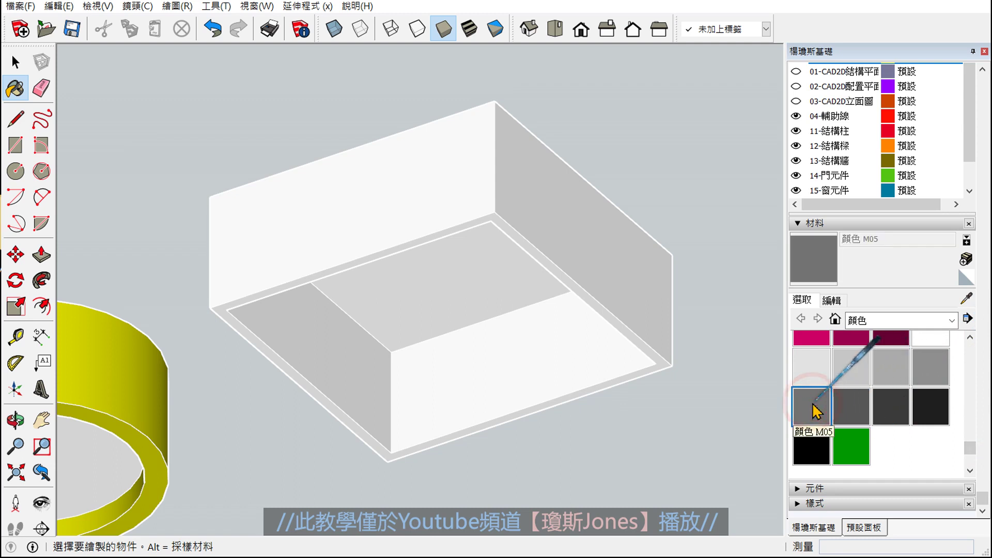
click(888, 376)
click(926, 375)
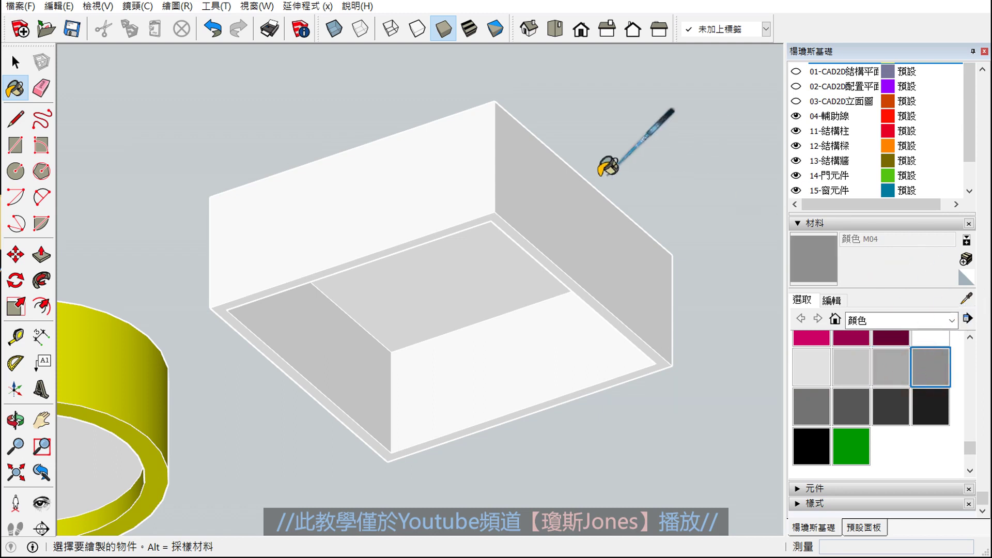
click(548, 209)
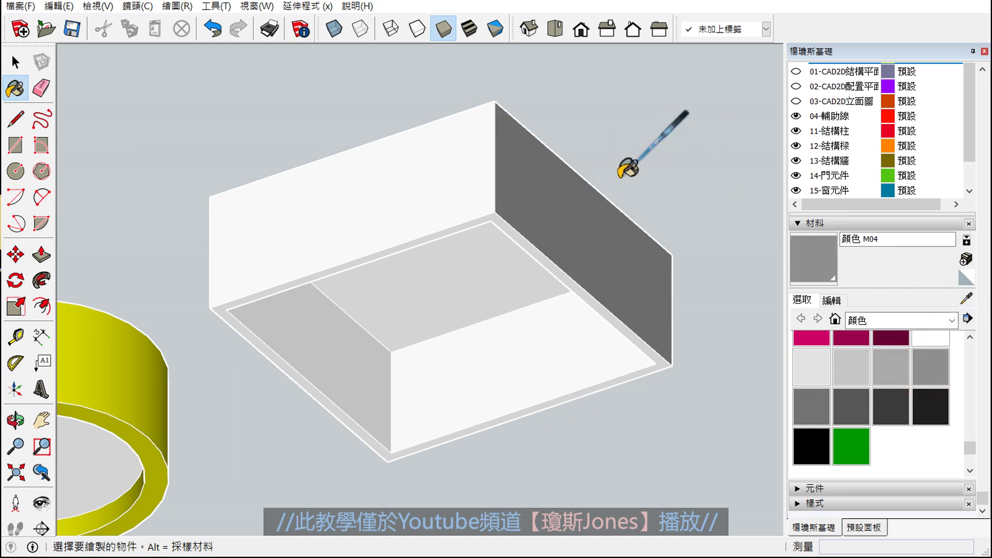
Select the whole box shell and paint all its faces M04 grey, then orbit around it
key(space)
mouse_move(721, 67)
mouse_down()
mouse_move(357, 489)
mouse_move(188, 491)
mouse_up()
click(15, 88)
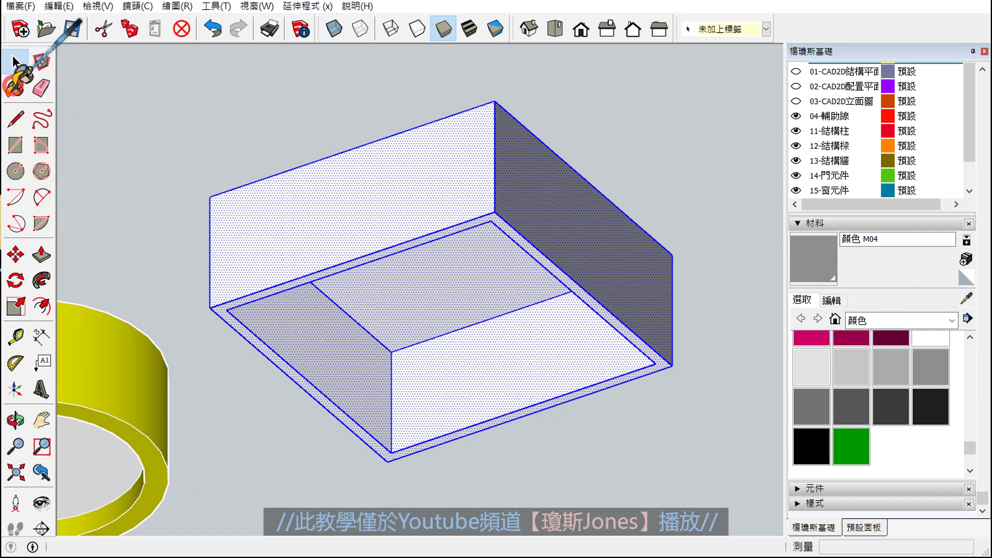
click(921, 379)
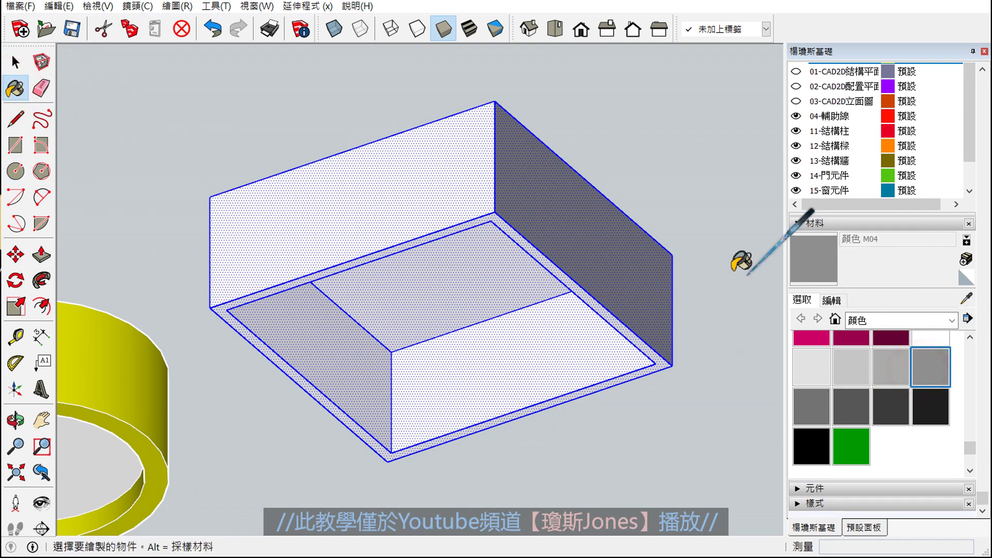
click(554, 224)
key(space)
click(643, 181)
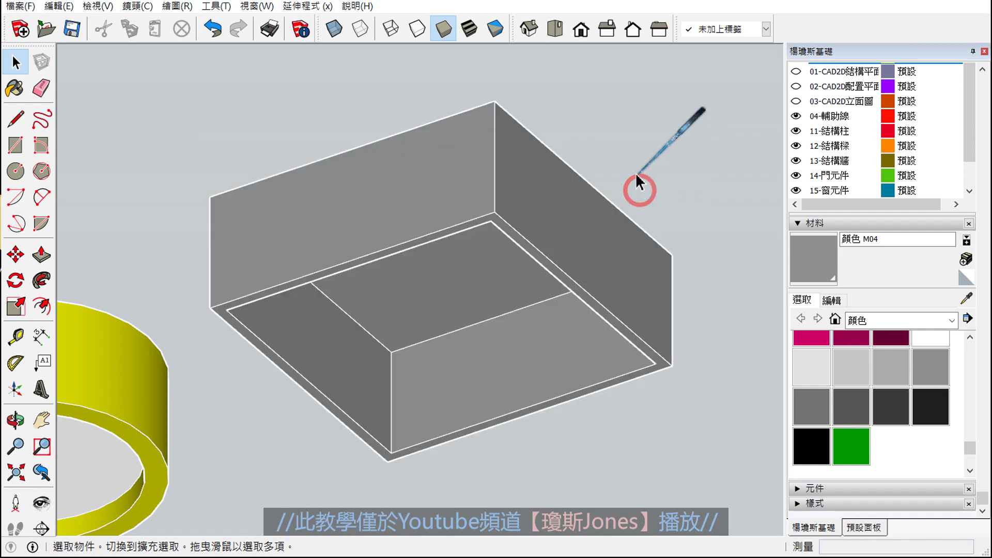
mouse_move(642, 181)
middle_down()
mouse_move(560, 266)
mouse_move(574, 437)
mouse_move(571, 414)
mouse_move(467, 337)
mouse_move(470, 155)
mouse_move(519, 80)
middle_up()
scroll(465, 337, up, 2)
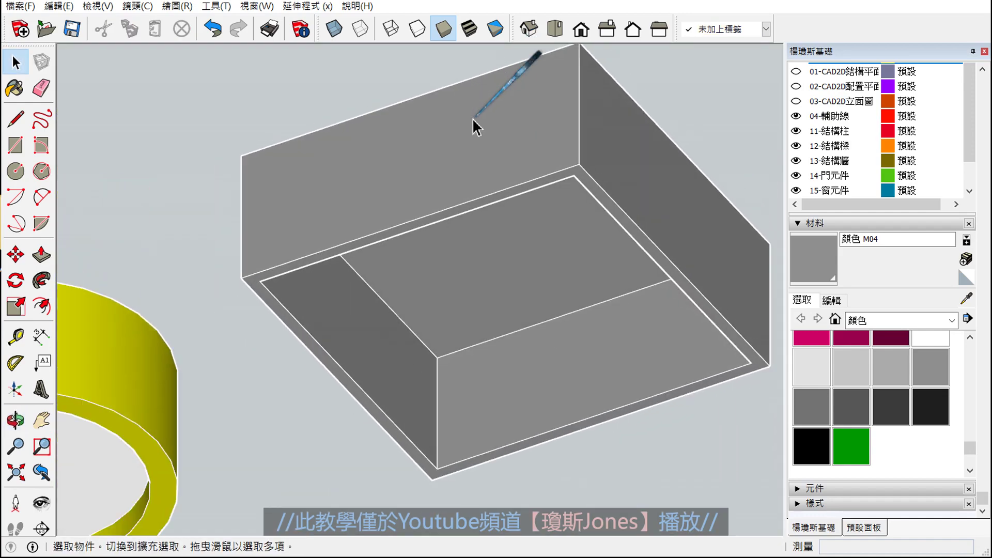
scroll(476, 155, down, 2)
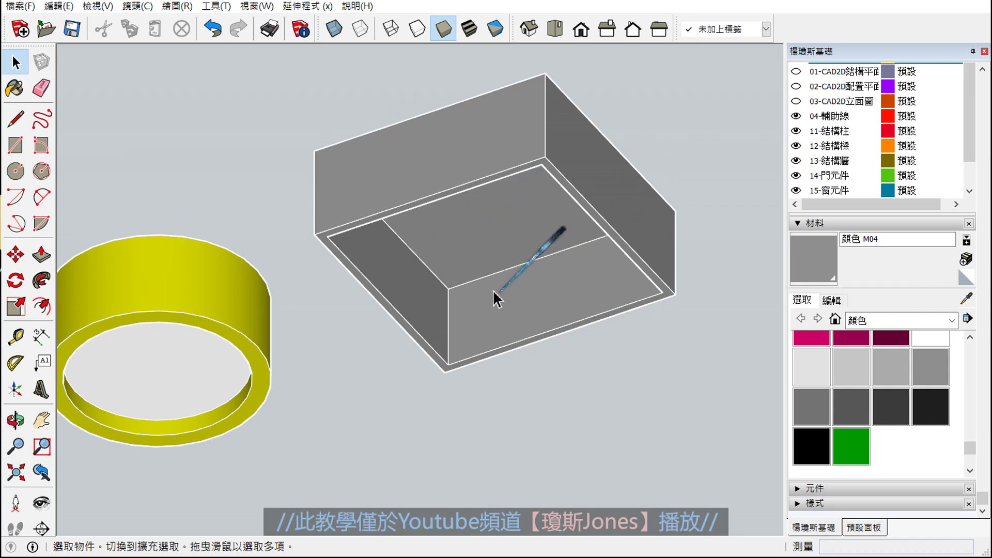
mouse_move(468, 239)
middle_down()
mouse_move(463, 432)
mouse_move(505, 449)
mouse_move(632, 325)
mouse_move(587, 388)
mouse_move(458, 410)
middle_up()
mouse_move(240, 310)
mouse_down()
mouse_move(354, 350)
mouse_move(483, 378)
mouse_up()
drag(550, 355, 640, 288)
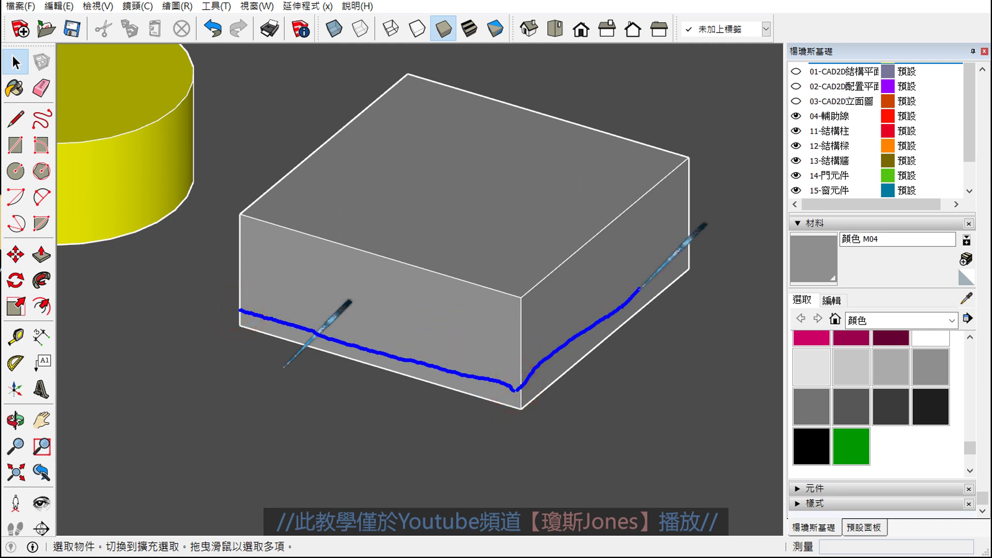
mouse_move(669, 235)
mouse_down()
mouse_move(472, 166)
mouse_move(402, 157)
mouse_up()
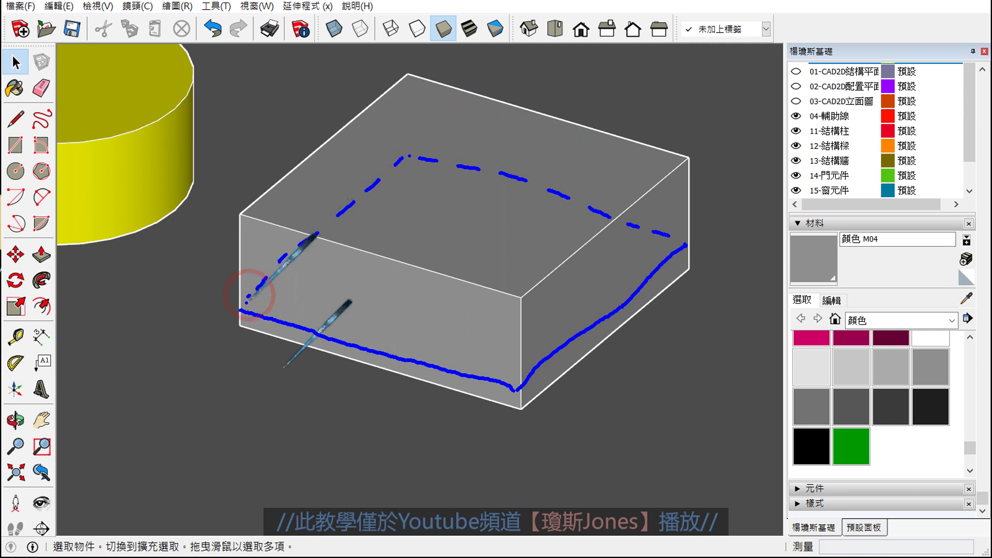
drag(248, 323, 457, 393)
drag(390, 364, 357, 413)
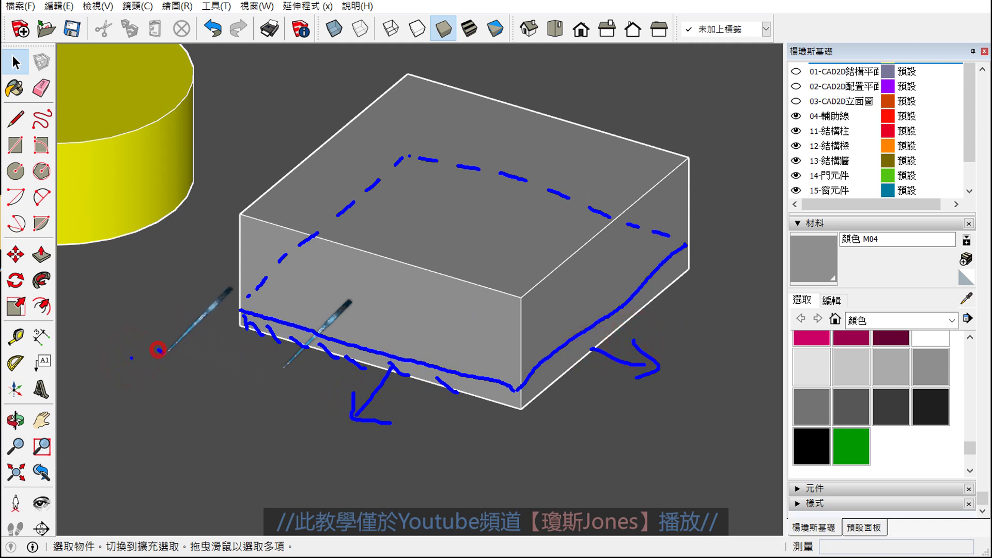
drag(157, 350, 459, 445)
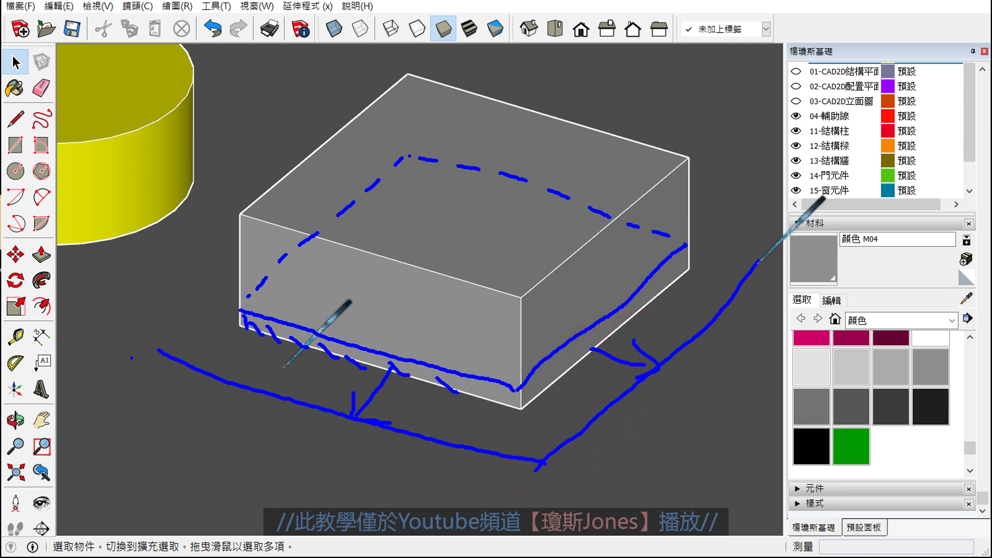
drag(779, 228, 676, 186)
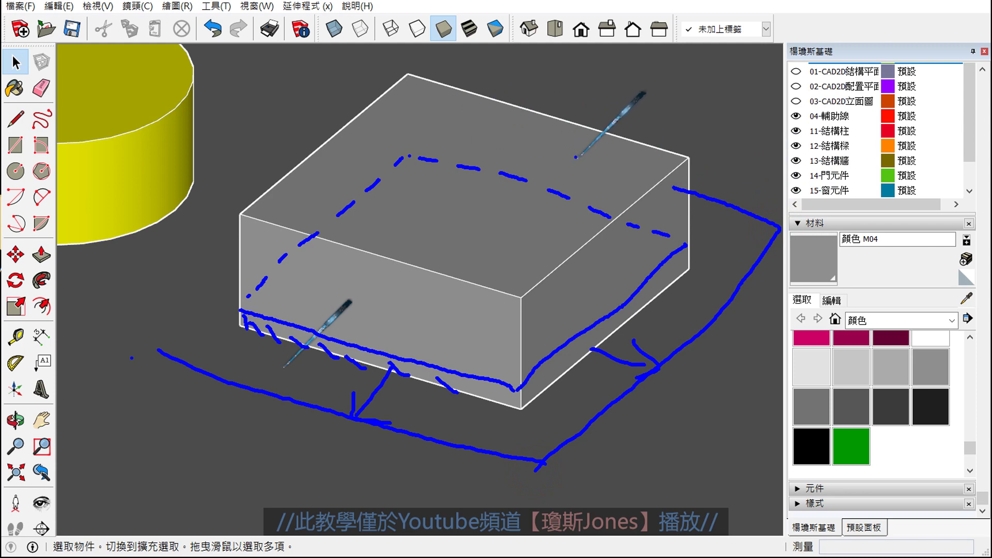
mouse_move(574, 154)
mouse_down()
mouse_move(391, 108)
mouse_move(261, 207)
mouse_up()
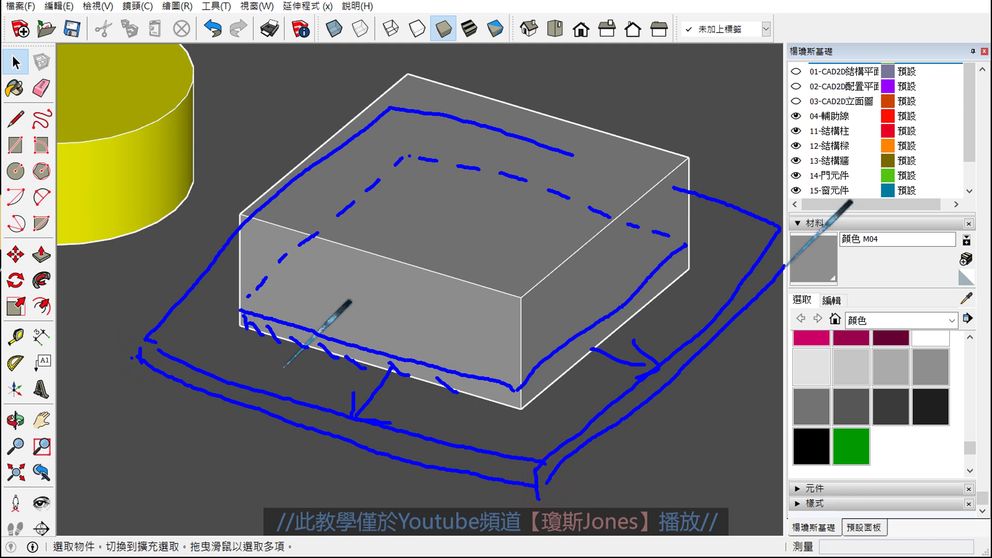
drag(778, 230, 779, 257)
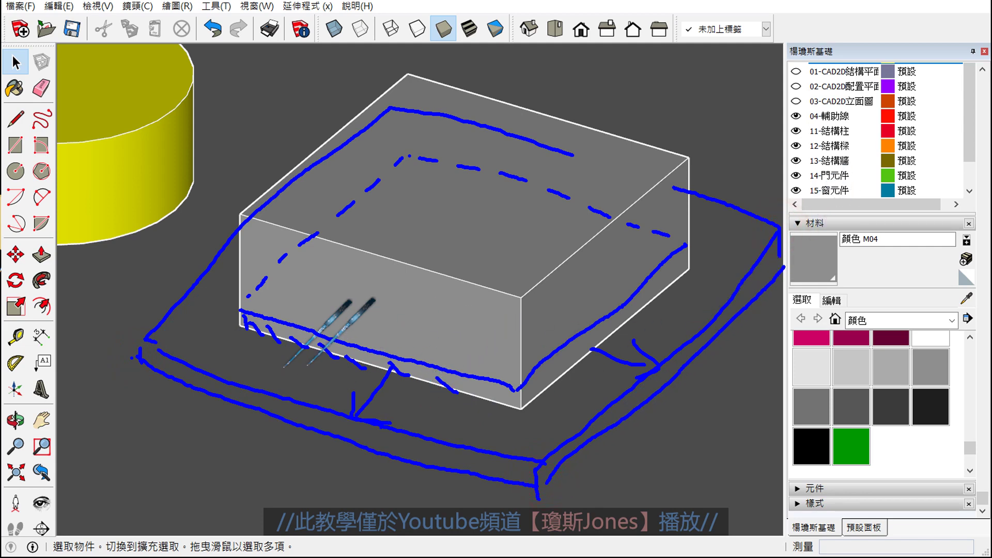
key(Escape)
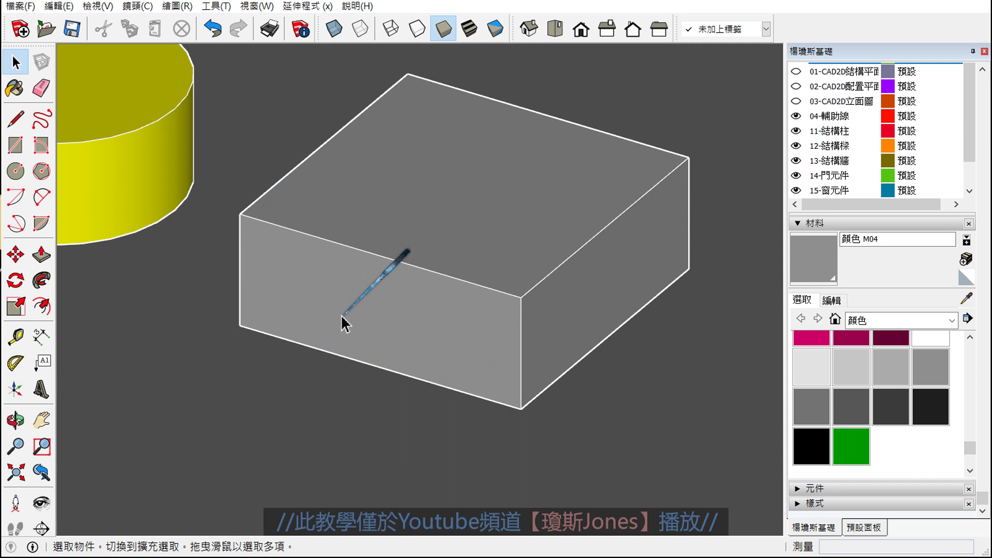
mouse_move(344, 324)
middle_down()
mouse_move(332, 343)
mouse_move(341, 326)
middle_up()
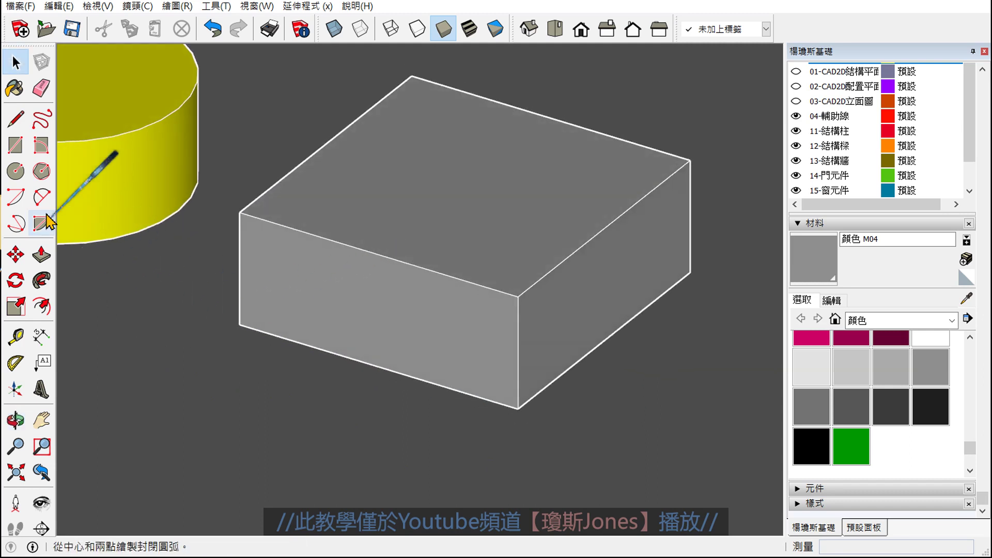
Place a Tape Measure guide 0.5 cm from the box's bottom front edge
click(17, 119)
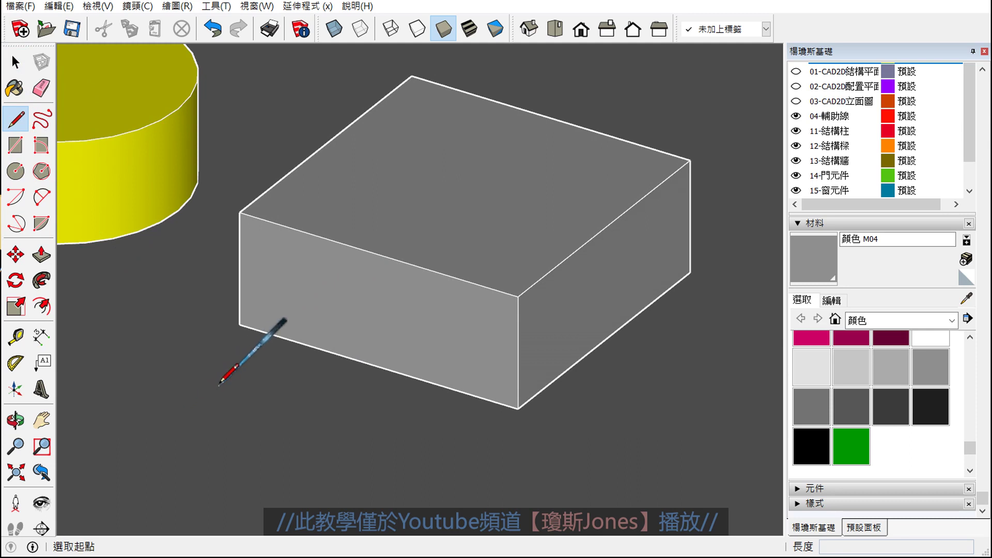
scroll(220, 385, up, 3)
key(space)
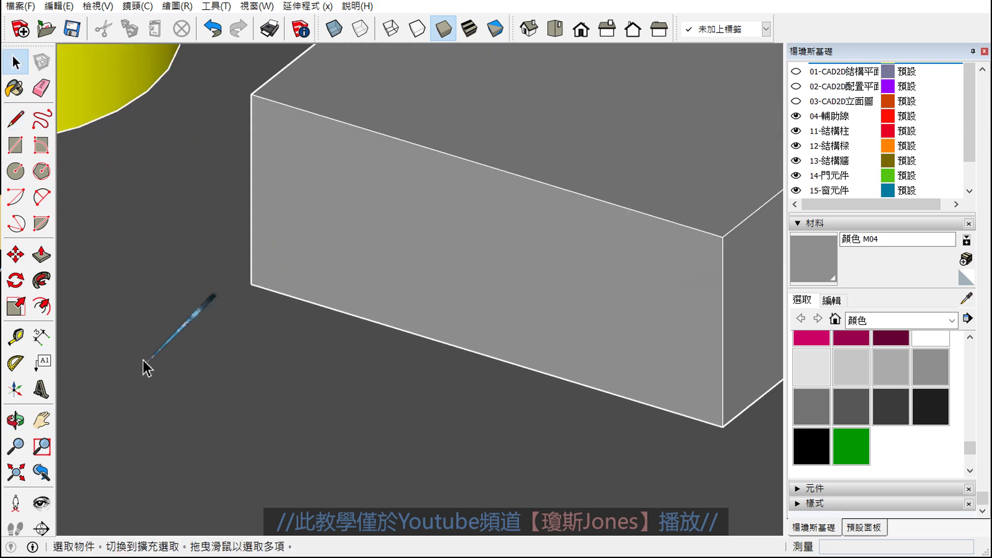
click(15, 338)
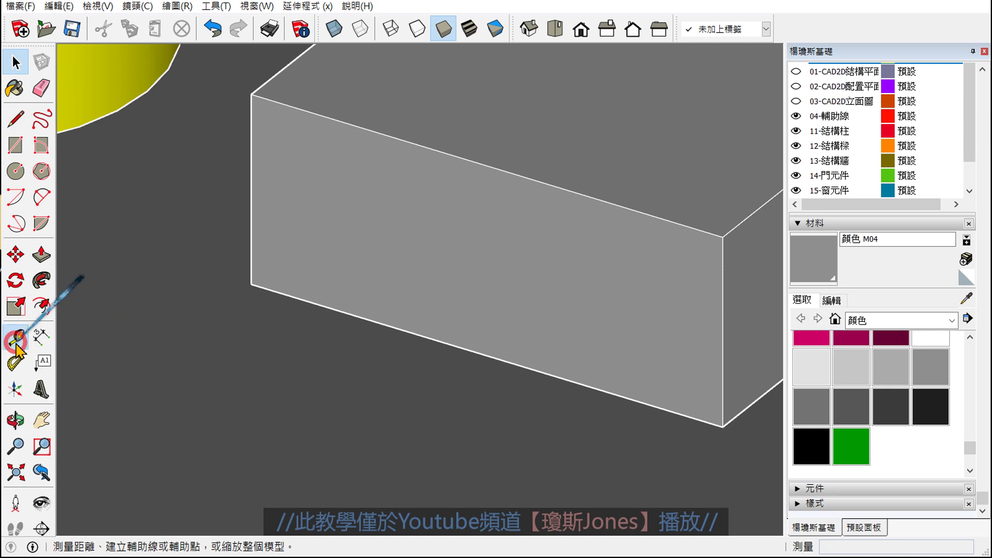
scroll(462, 382, up, 3)
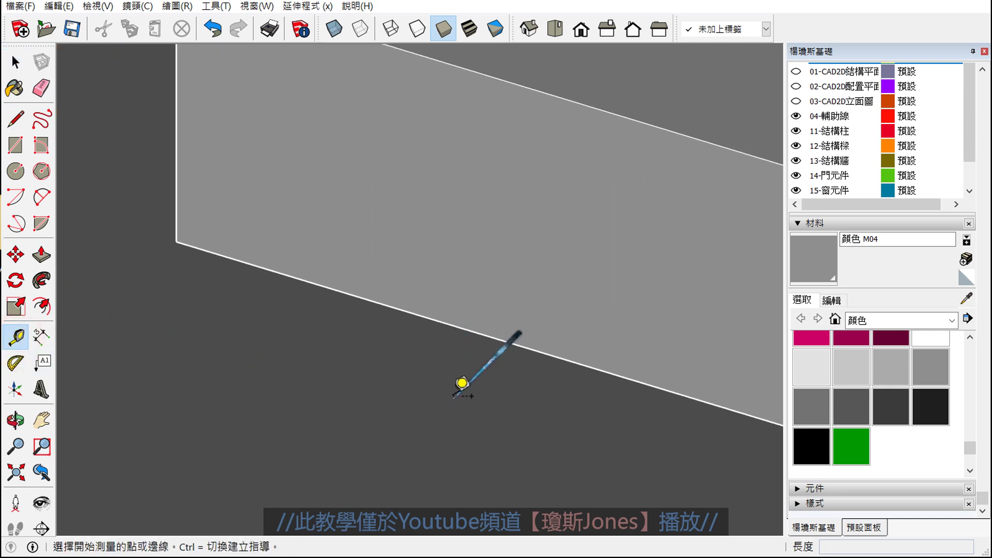
click(455, 326)
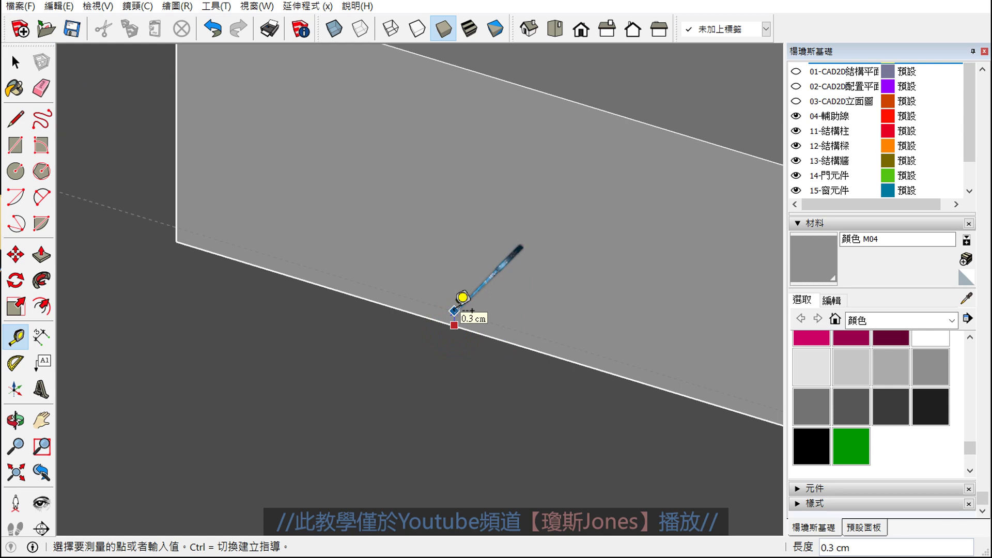
key(Return)
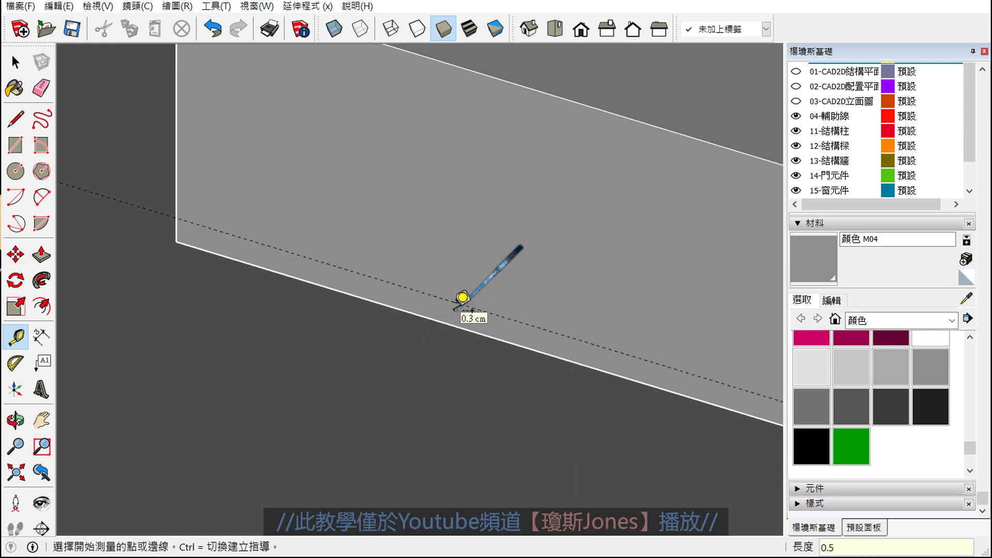
scroll(385, 366, down, 5)
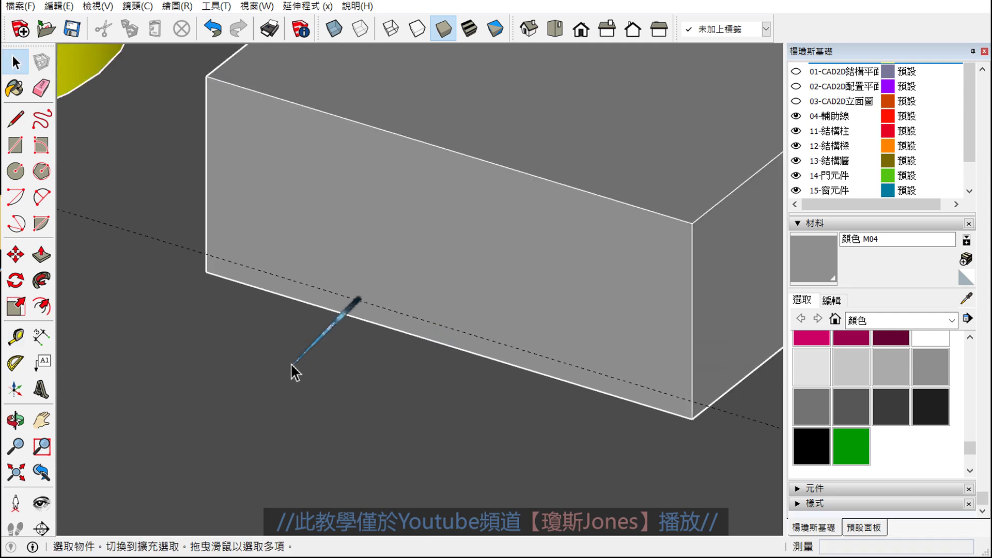
Draw a line across the box's side face just above its bottom edge
click(16, 119)
scroll(233, 255, up, 2)
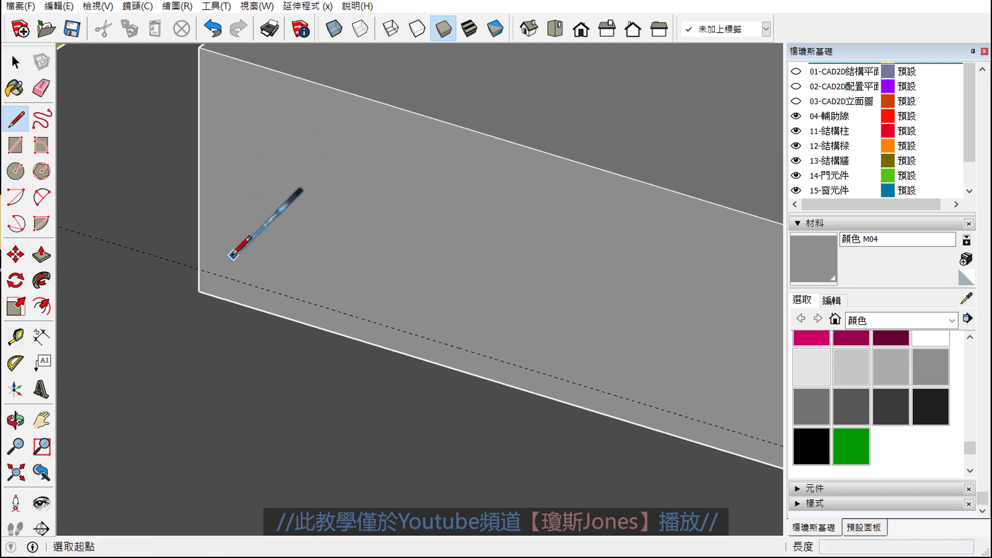
click(200, 269)
scroll(200, 269, down, 1)
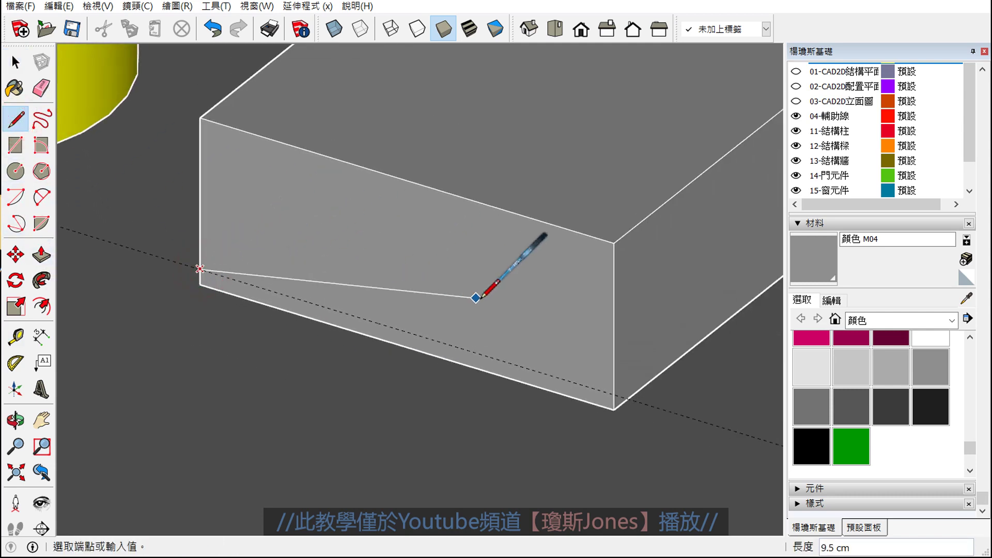
click(614, 394)
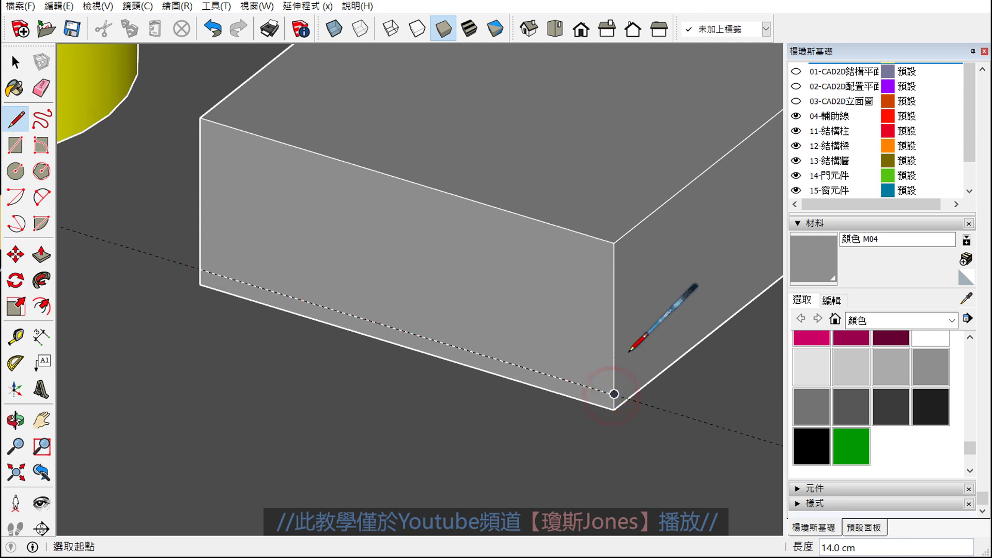
Continue the line around the box's remaining corners to wrap the base
click(614, 394)
mouse_move(665, 299)
middle_down()
mouse_move(653, 325)
mouse_move(403, 399)
middle_up()
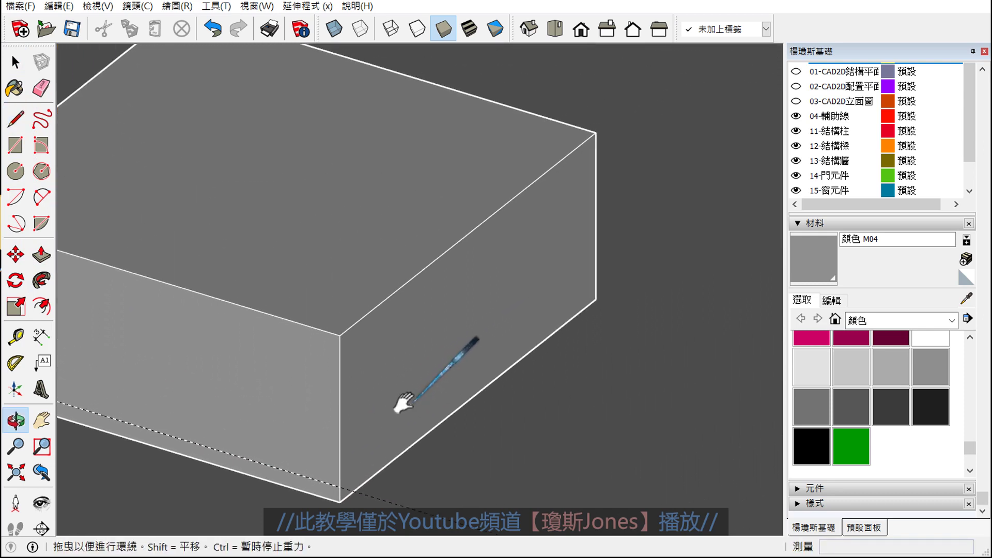
scroll(554, 300, up, 2)
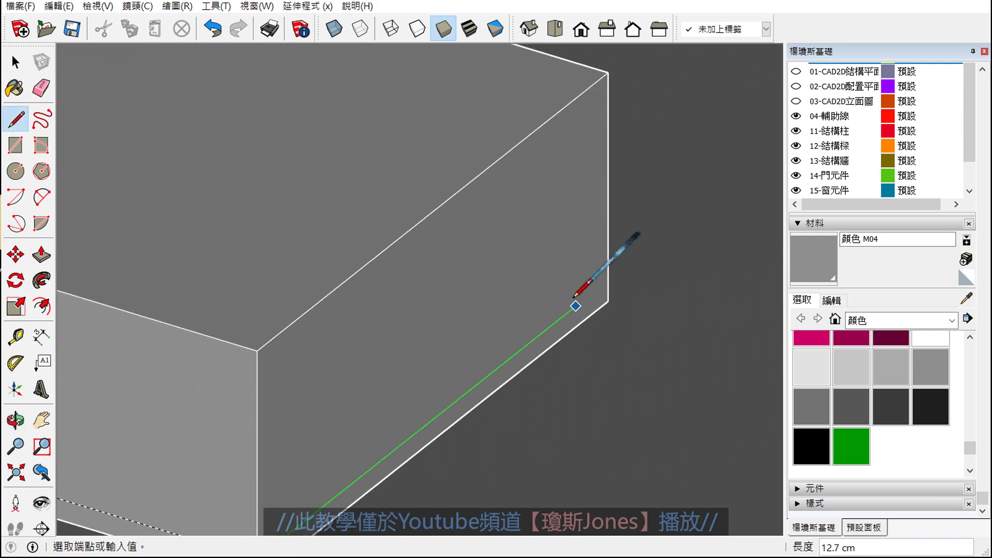
click(607, 280)
scroll(608, 282, down, 2)
scroll(621, 300, down, 1)
mouse_move(642, 326)
middle_down()
mouse_move(383, 363)
mouse_move(332, 359)
mouse_move(472, 394)
middle_up()
scroll(323, 383, up, 3)
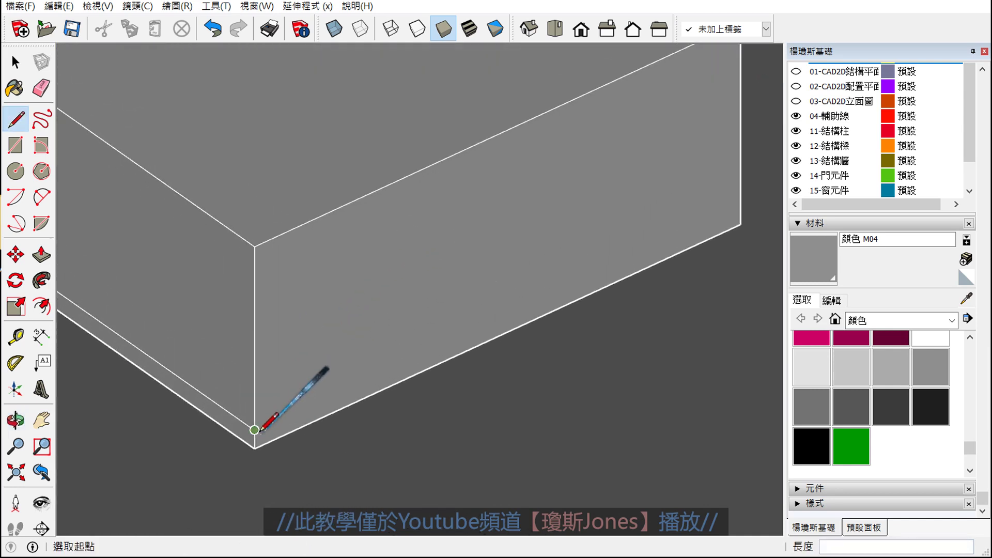
mouse_move(532, 265)
middle_down()
mouse_move(443, 306)
mouse_move(514, 284)
middle_up()
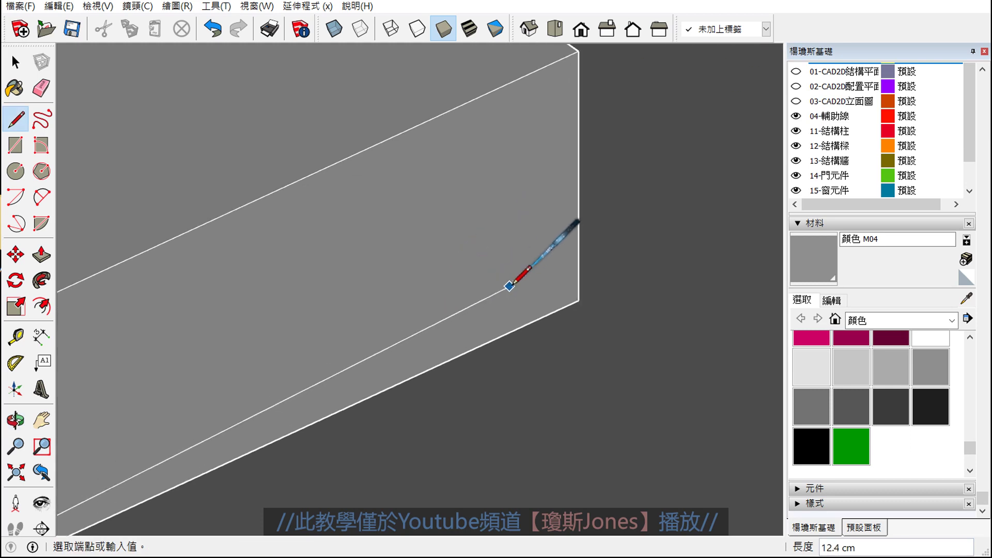
click(579, 277)
scroll(610, 282, down, 3)
mouse_move(615, 284)
middle_down()
mouse_move(543, 332)
mouse_move(166, 336)
middle_up()
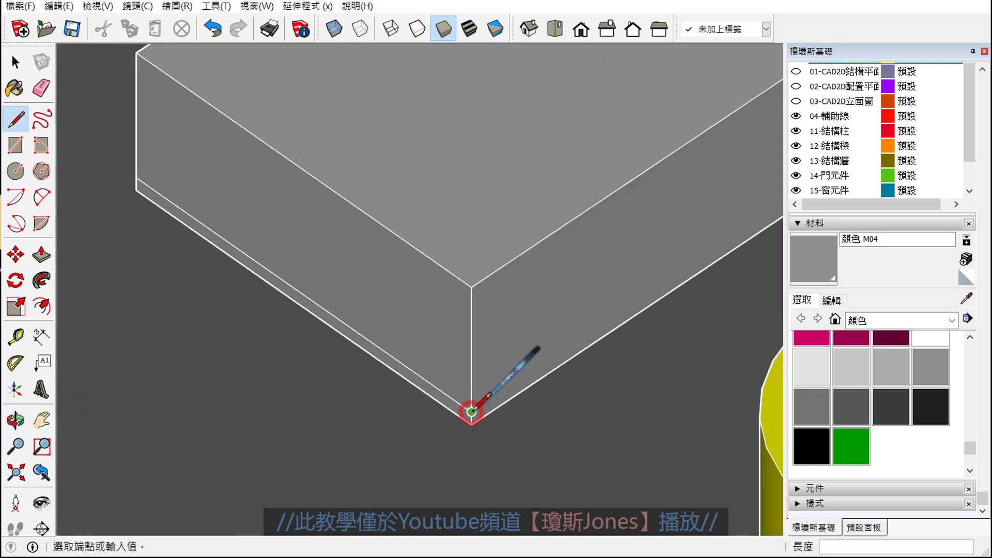
scroll(471, 412, down, 3)
mouse_move(492, 365)
middle_down()
mouse_move(388, 405)
mouse_move(598, 361)
mouse_move(639, 376)
mouse_move(511, 347)
middle_up()
scroll(581, 337, up, 2)
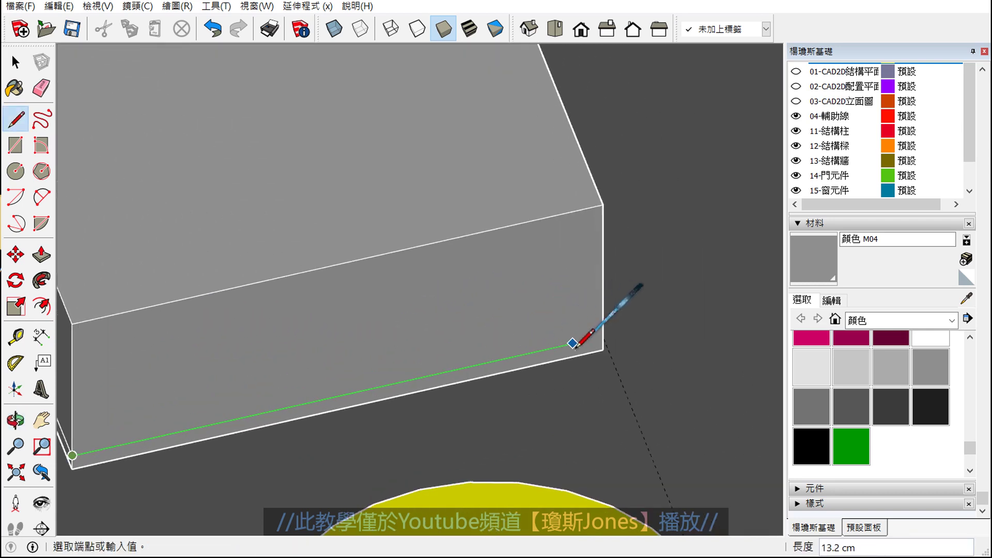
click(603, 336)
scroll(579, 361, down, 3)
scroll(394, 459, down, 2)
mouse_move(394, 459)
middle_down()
mouse_move(491, 230)
mouse_move(476, 317)
mouse_move(477, 269)
middle_up()
scroll(391, 310, up, 3)
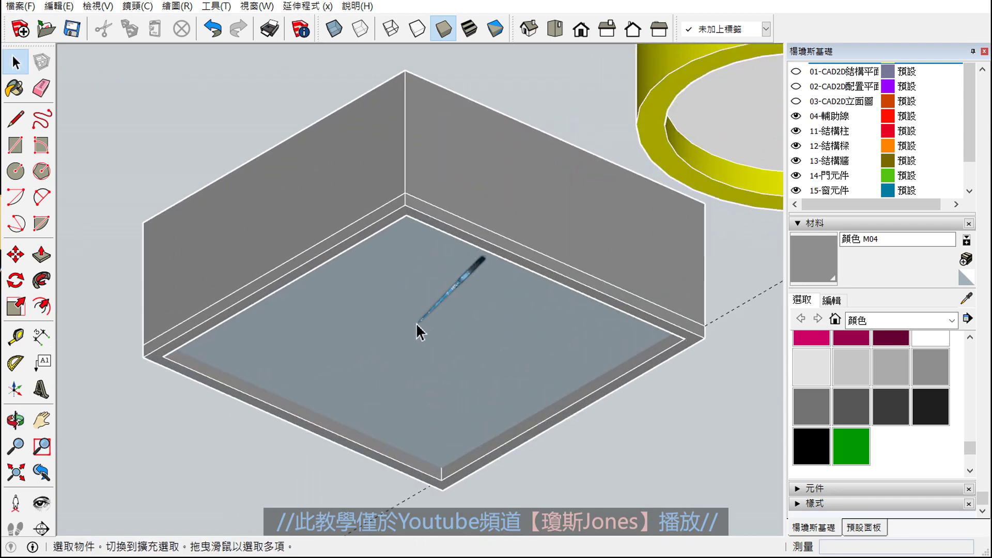
Undo the extra face that closed the box's bottom
key(ctrl+z)
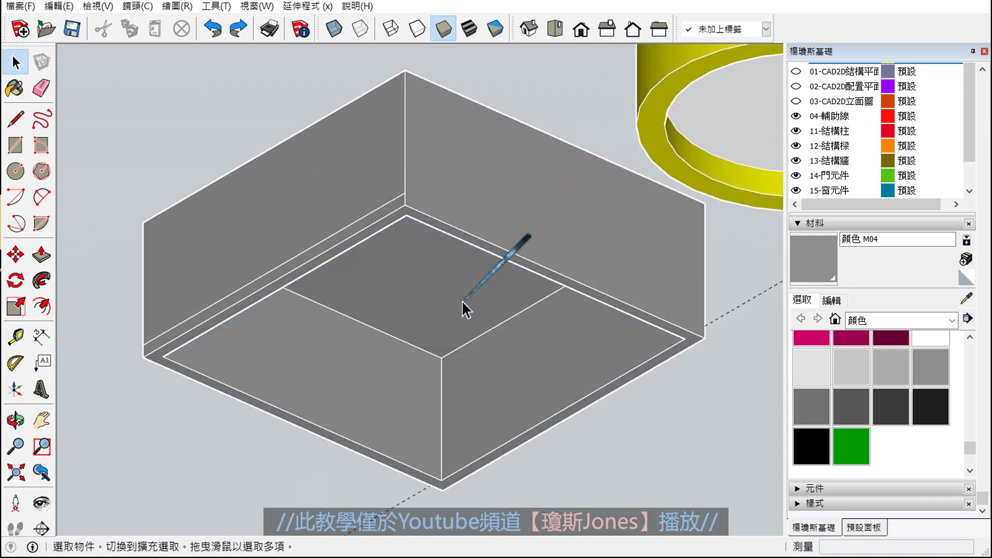
key(o)
mouse_move(486, 338)
shift+mouse_down()
mouse_move(392, 328)
mouse_move(405, 288)
mouse_move(116, 283)
shift+mouse_up()
key(space)
mouse_move(177, 277)
middle_down()
mouse_move(412, 283)
mouse_move(147, 215)
middle_up()
Draw a line across the inner bottom to form a floor face, then delete that face
click(16, 119)
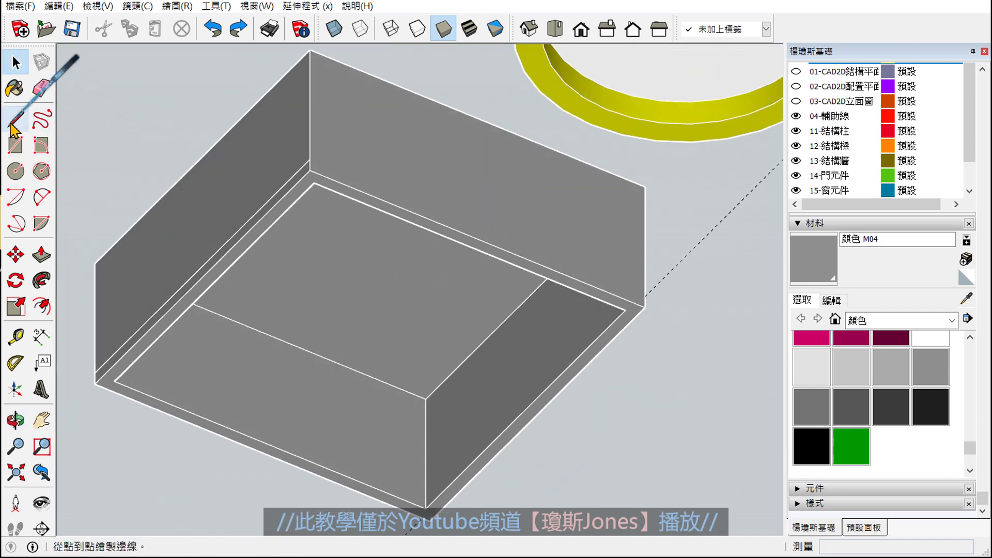
click(310, 160)
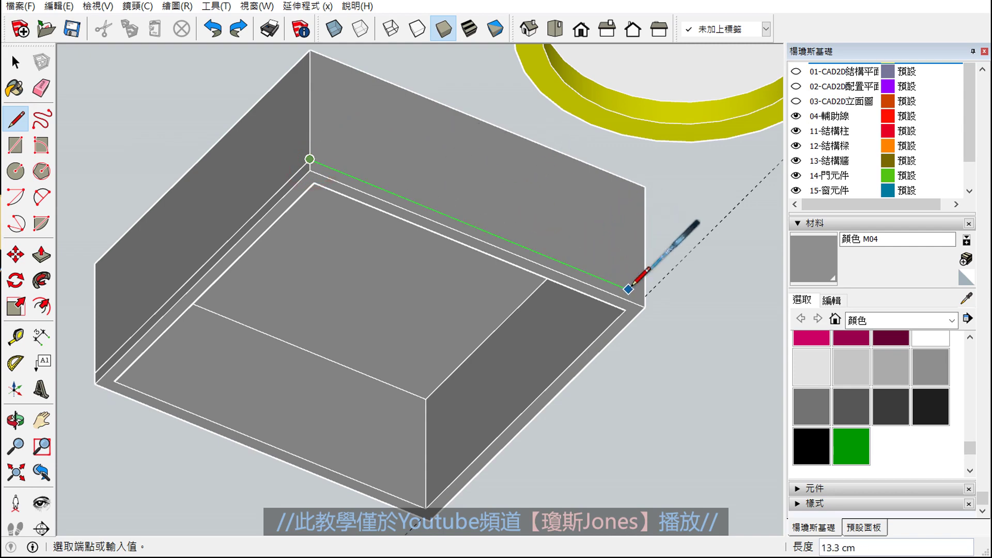
click(645, 296)
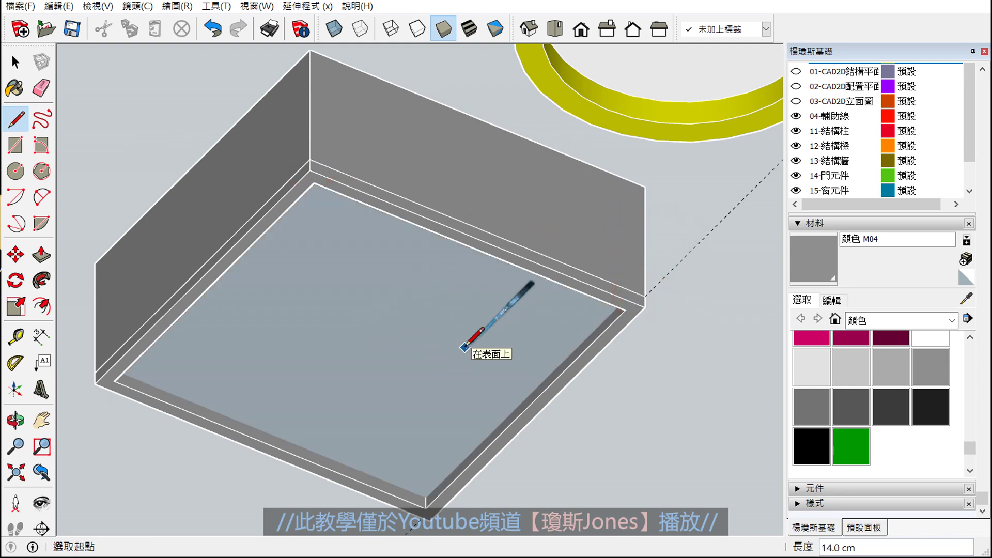
key(space)
click(382, 332)
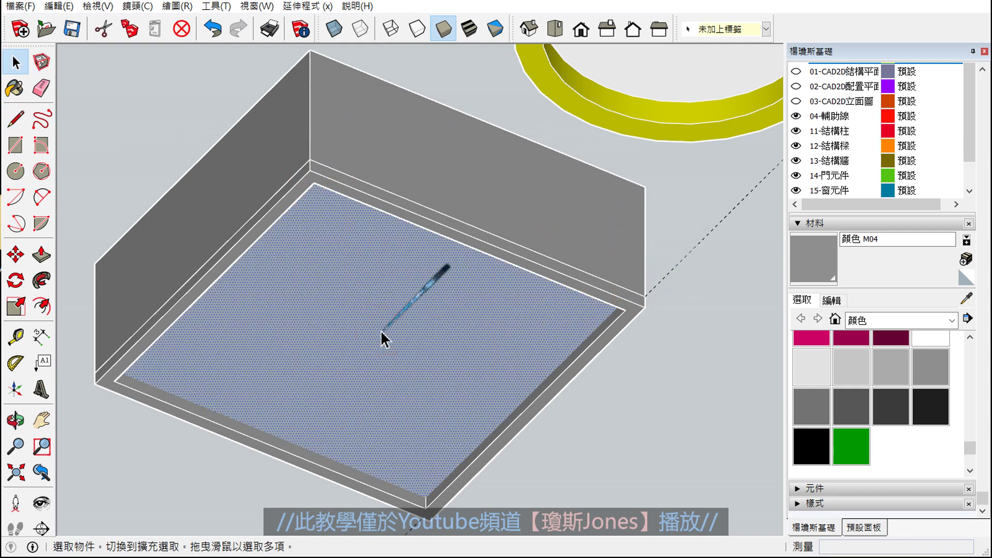
key(Delete)
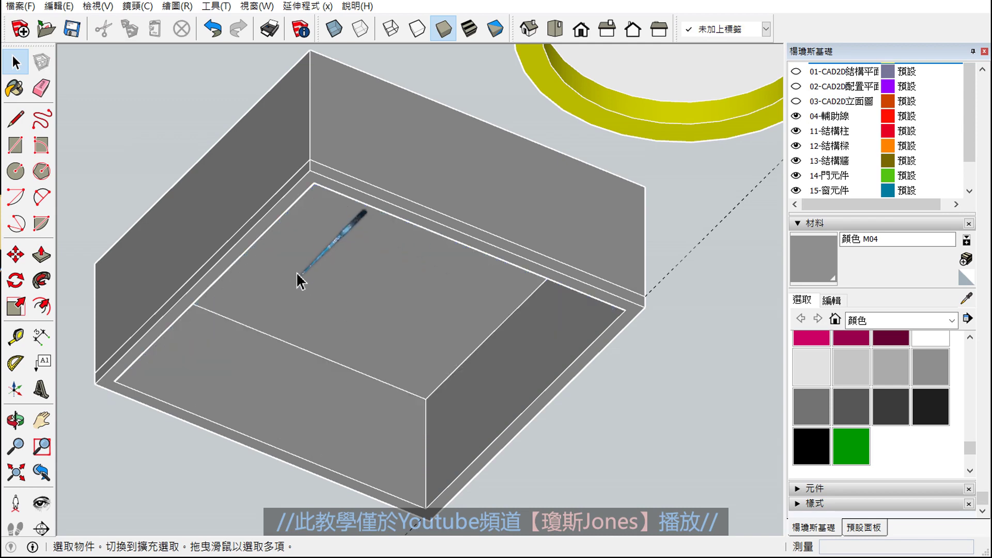
mouse_move(301, 281)
middle_down()
mouse_move(341, 441)
mouse_move(326, 476)
mouse_move(421, 339)
mouse_move(354, 336)
mouse_move(422, 394)
mouse_move(215, 350)
mouse_move(505, 350)
mouse_move(151, 344)
mouse_move(97, 324)
middle_up()
Try a 2 cm Push/Pull on the bottom strip, then undo it
click(41, 255)
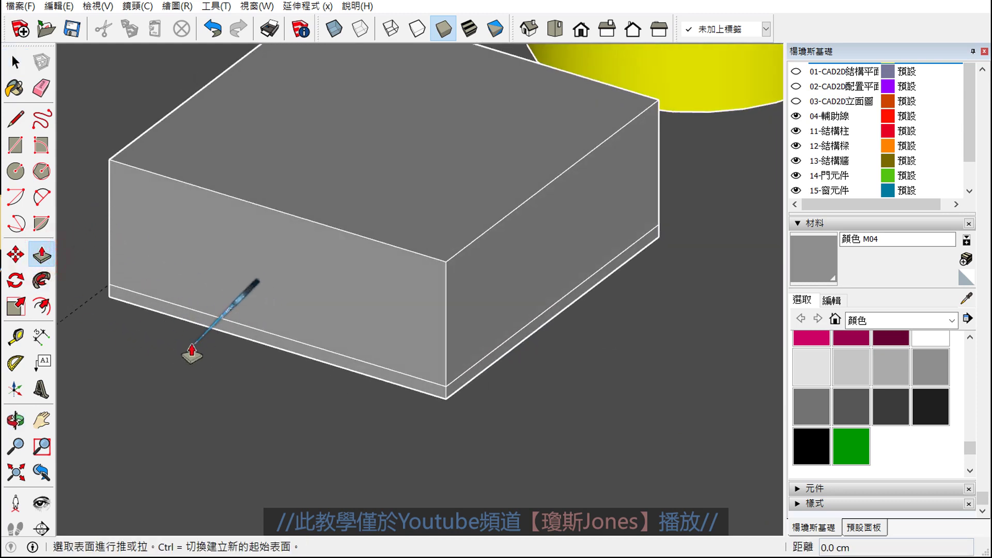
drag(196, 322, 148, 373)
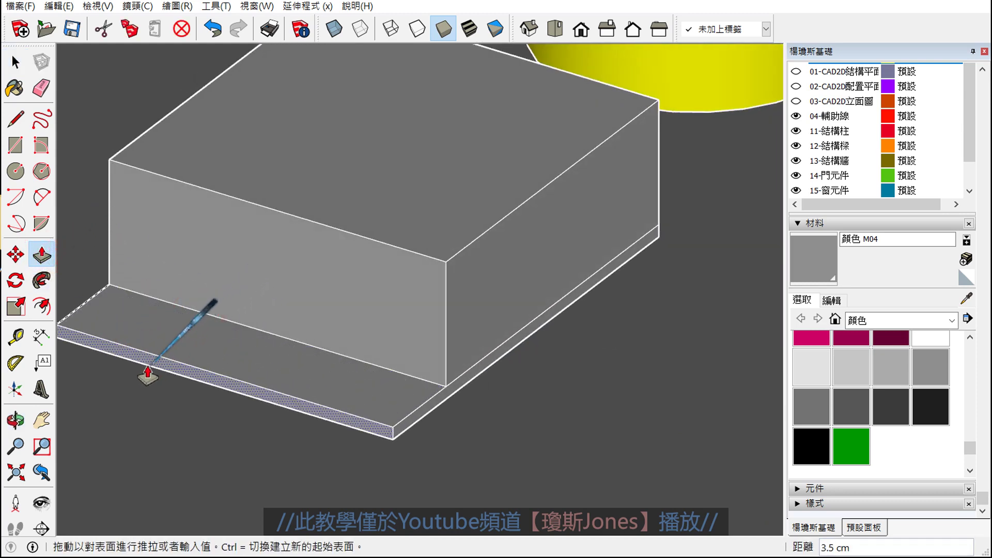
text(2)
key(Return)
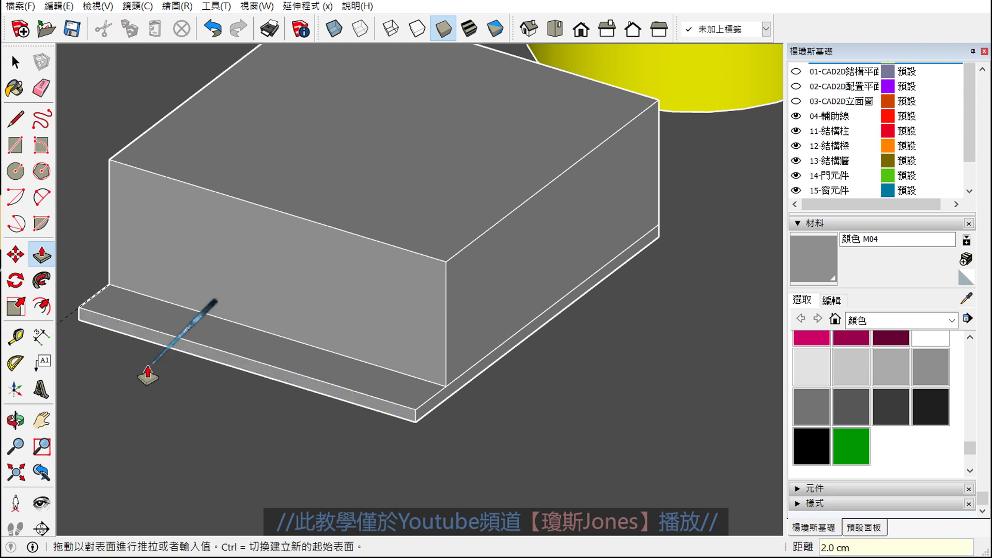
mouse_move(140, 372)
middle_down()
mouse_move(182, 442)
mouse_move(173, 473)
mouse_move(173, 348)
mouse_move(174, 357)
middle_up()
key(ctrl+z)
scroll(199, 351, up, 2)
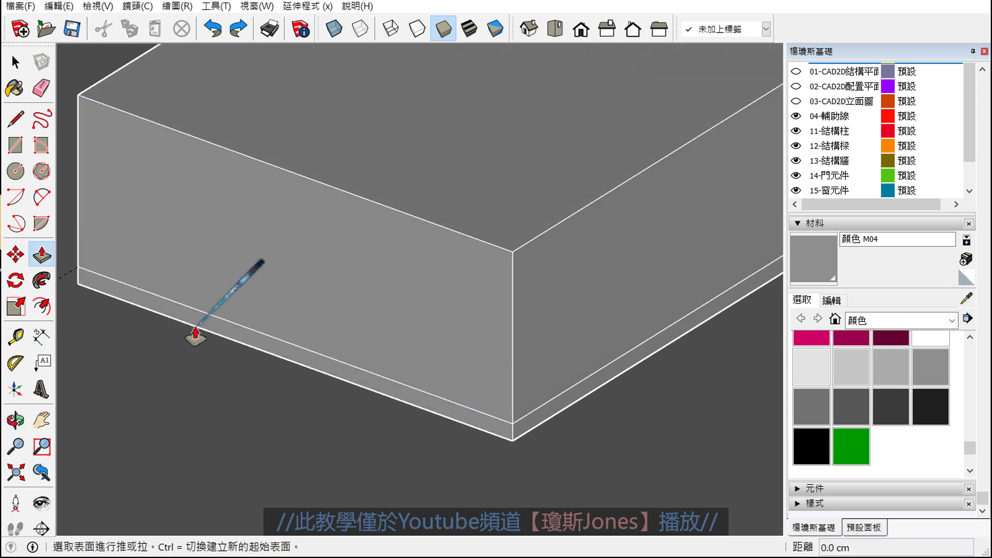
Pull the bottom strip out 3 cm and repeat it on the right strip
drag(194, 331, 152, 362)
text(3)
key(Return)
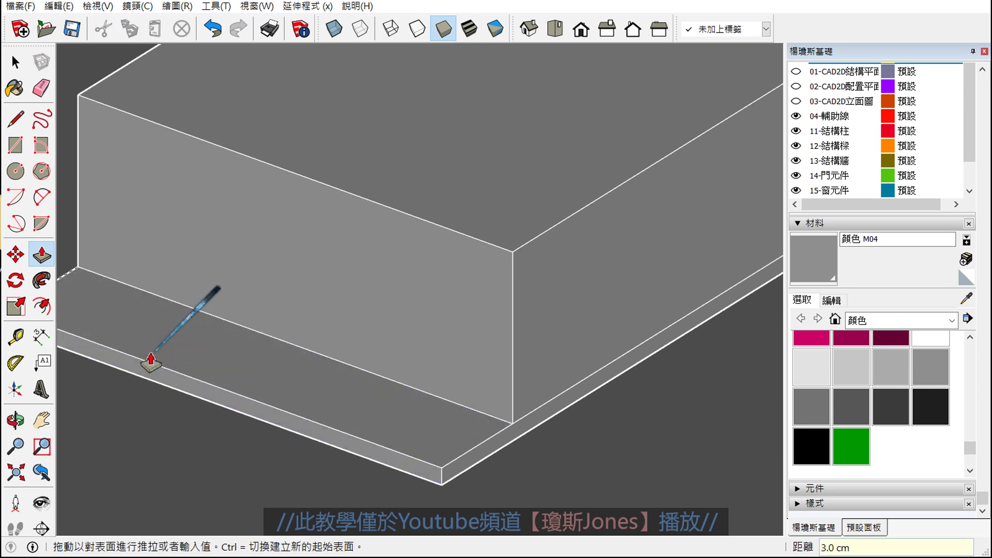
scroll(248, 383, down, 3)
scroll(388, 411, up, 4)
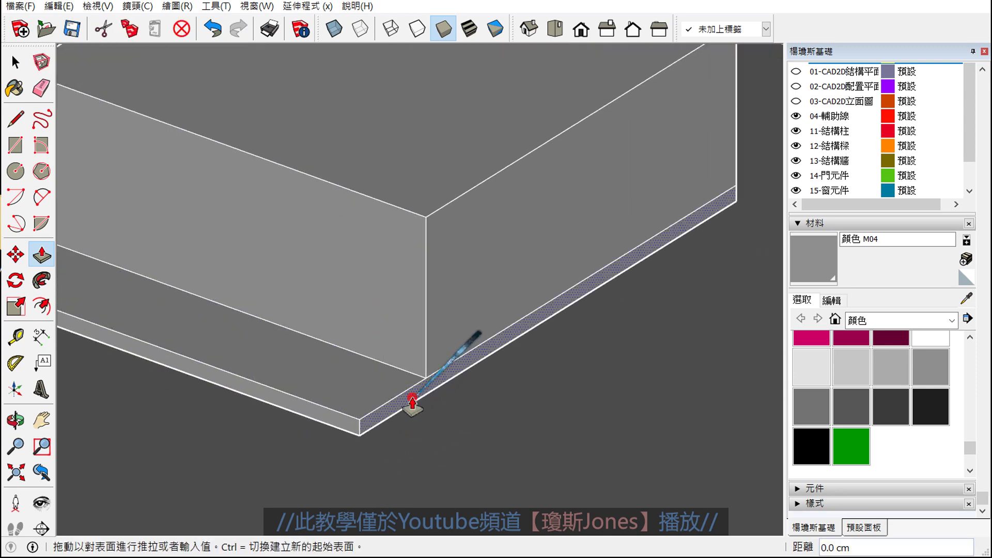
double_click(479, 425)
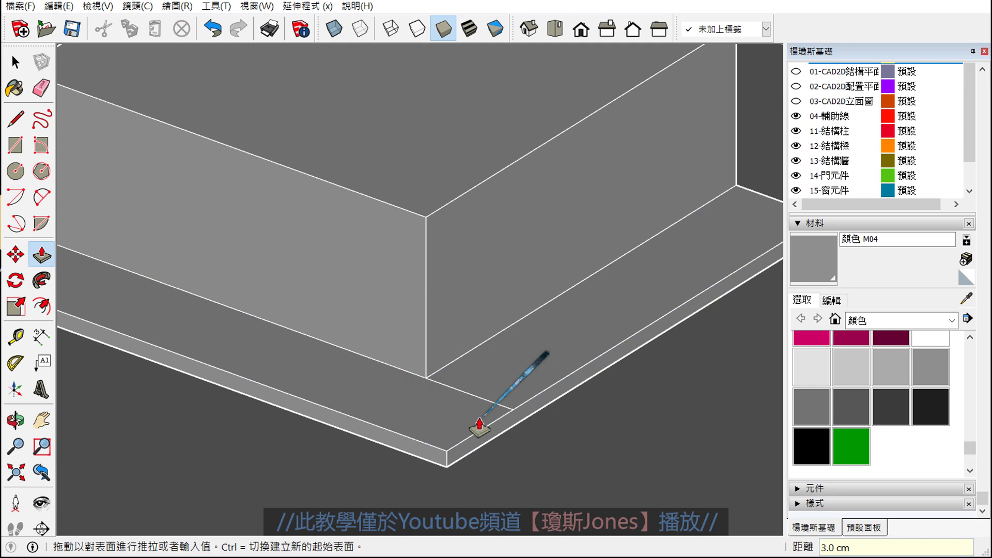
scroll(480, 425, down, 3)
mouse_move(665, 350)
middle_down()
mouse_move(281, 328)
mouse_move(476, 483)
middle_up()
scroll(471, 442, up, 3)
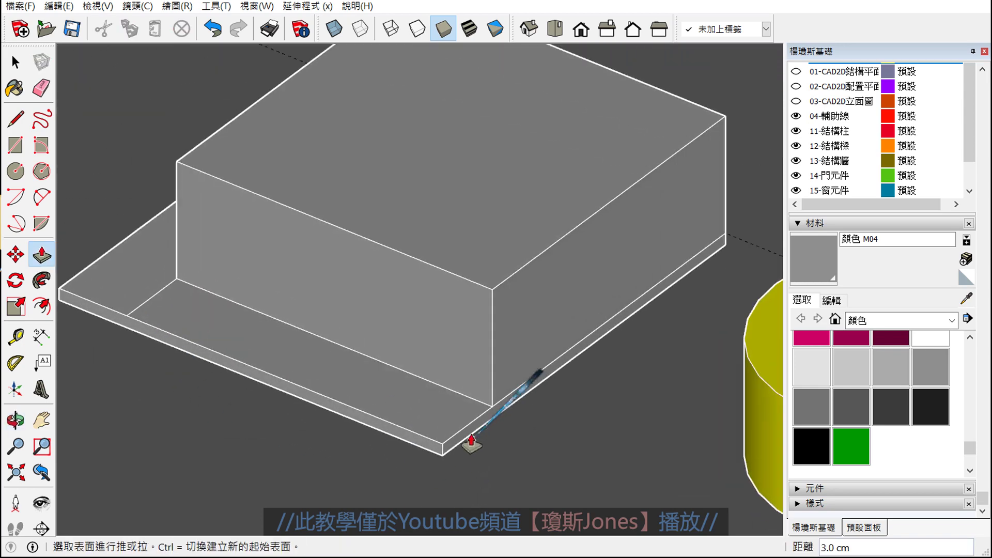
Pull the next side's bottom strip out 3 cm
click(471, 441)
text(3)
key(Return)
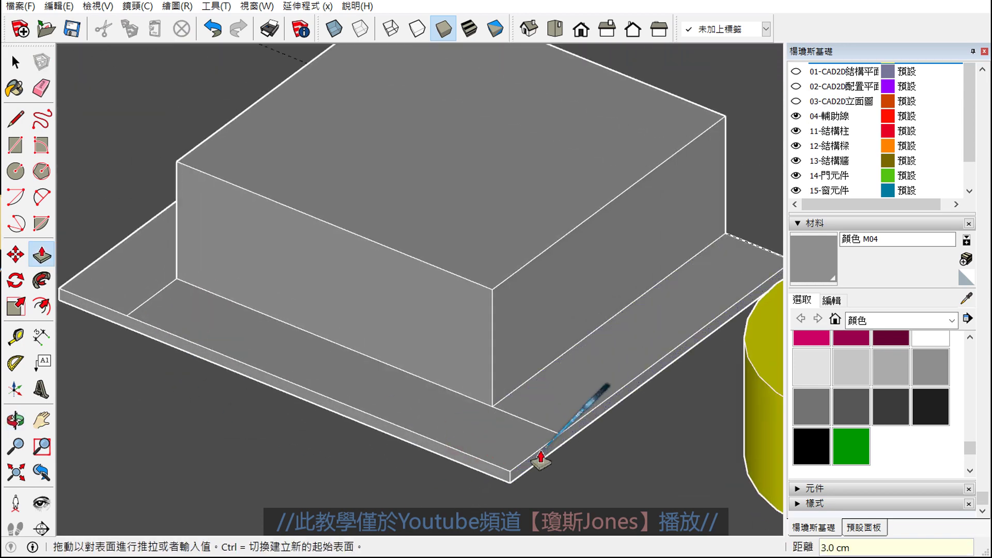
mouse_move(583, 450)
middle_down()
mouse_move(454, 354)
mouse_move(137, 350)
middle_up()
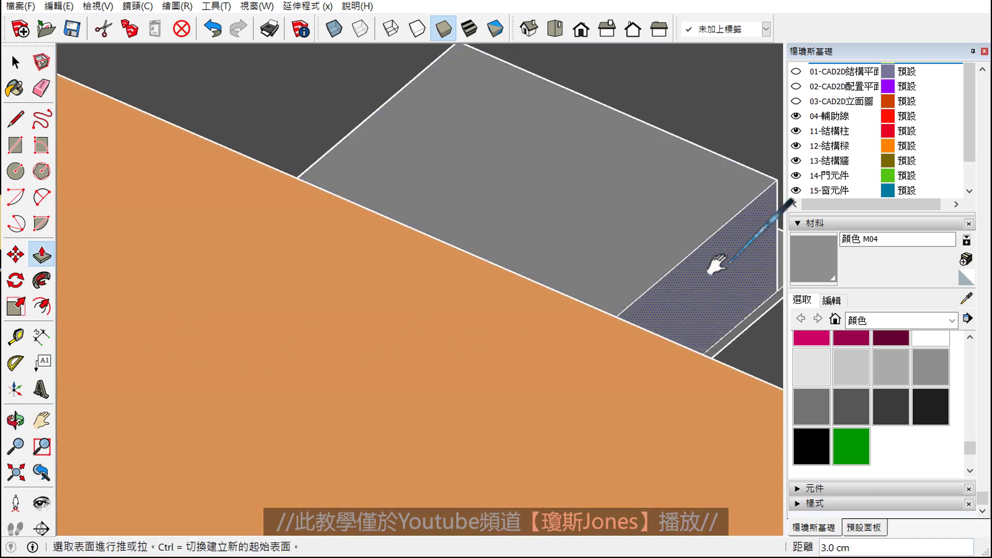
mouse_move(715, 266)
middle_down()
mouse_move(574, 271)
mouse_move(492, 348)
middle_up()
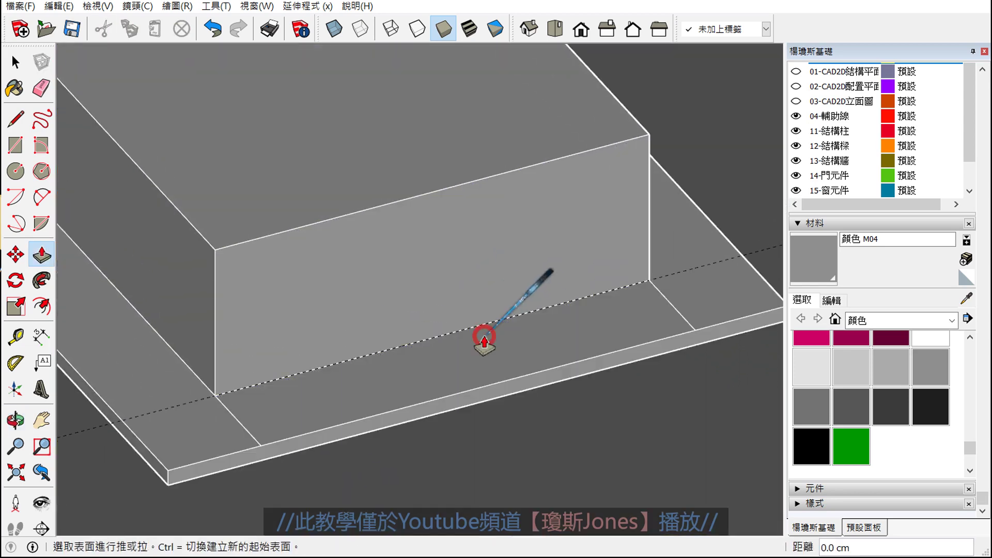
key(space)
scroll(566, 390, down, 3)
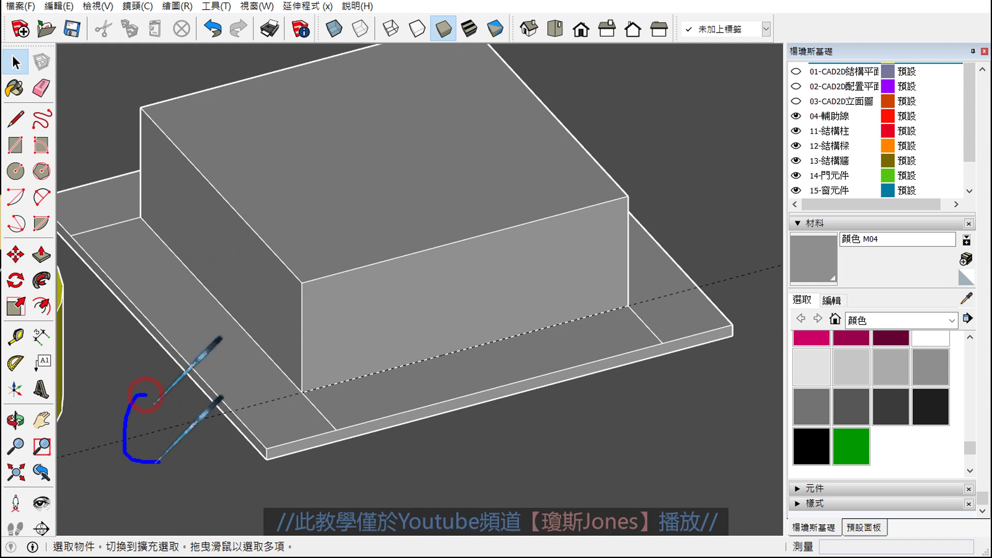
click(92, 7)
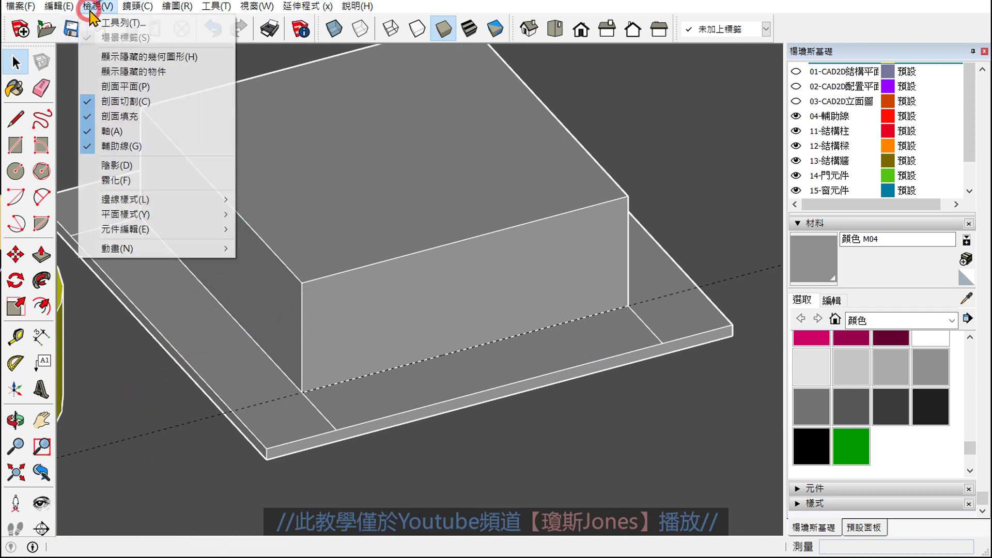
mouse_move(59, 6)
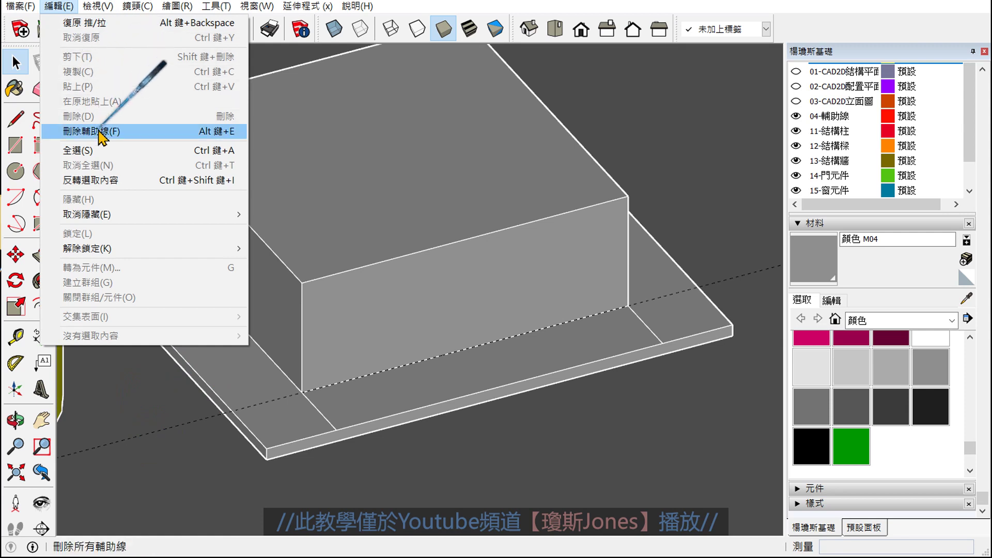
click(99, 134)
scroll(342, 419, up, 3)
scroll(312, 414, up, 2)
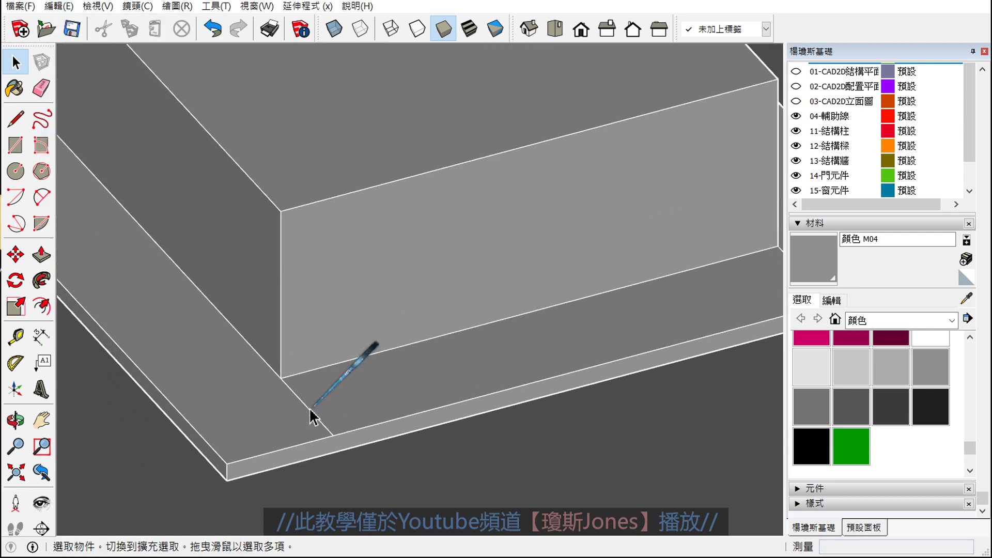
click(309, 409)
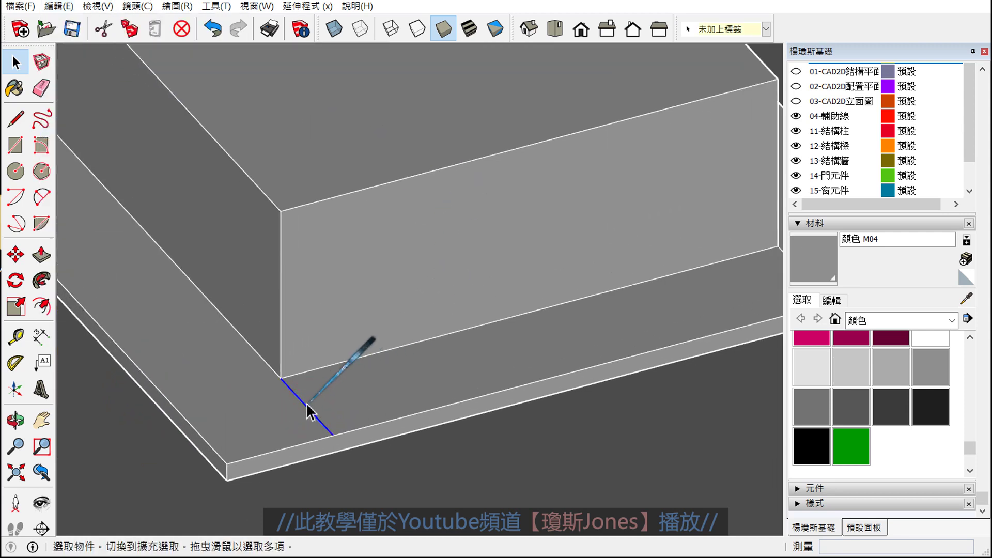
scroll(343, 420, down, 1)
key(ctrl+t)
scroll(342, 421, down, 3)
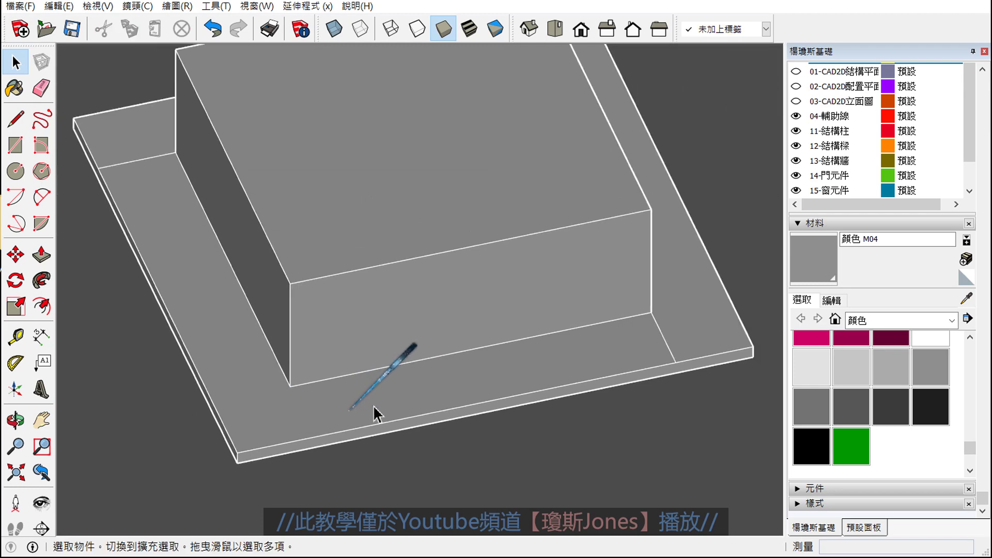
middle_drag(729, 342, 716, 416)
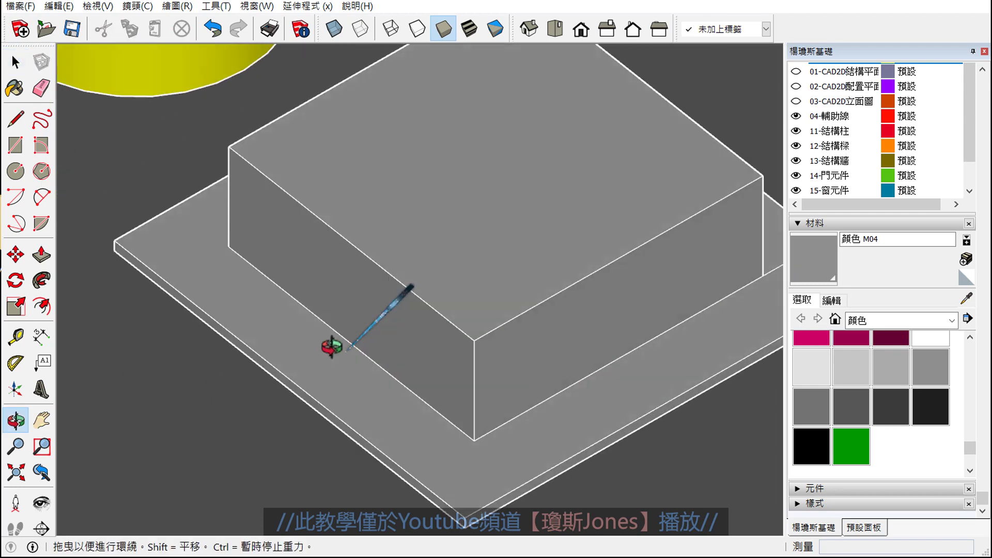
click(746, 409)
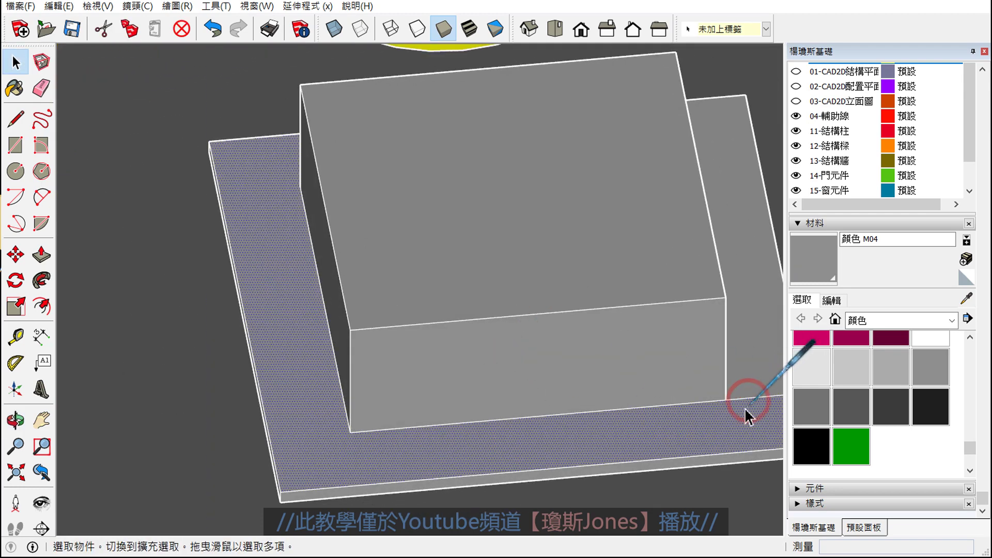
click(743, 401)
middle_drag(746, 408, 610, 398)
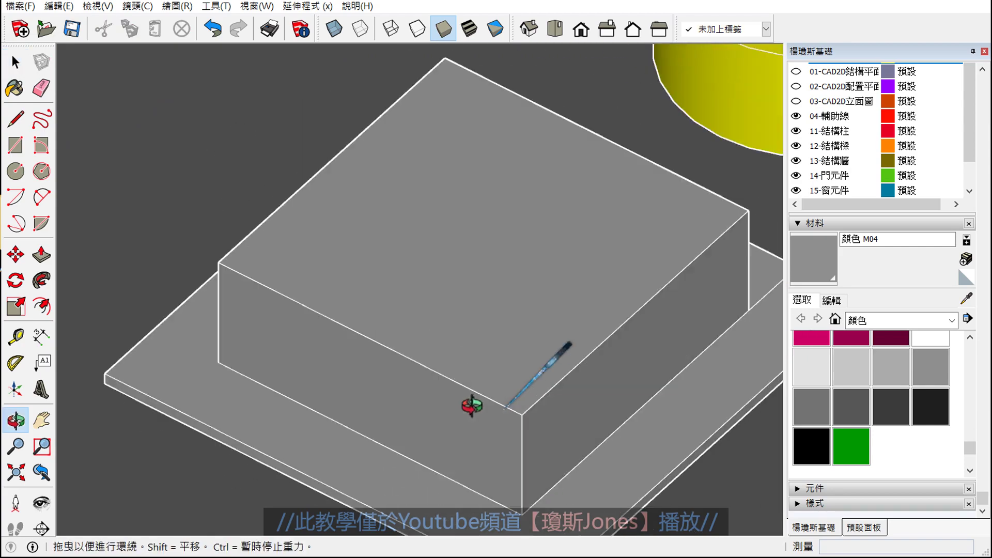
click(734, 408)
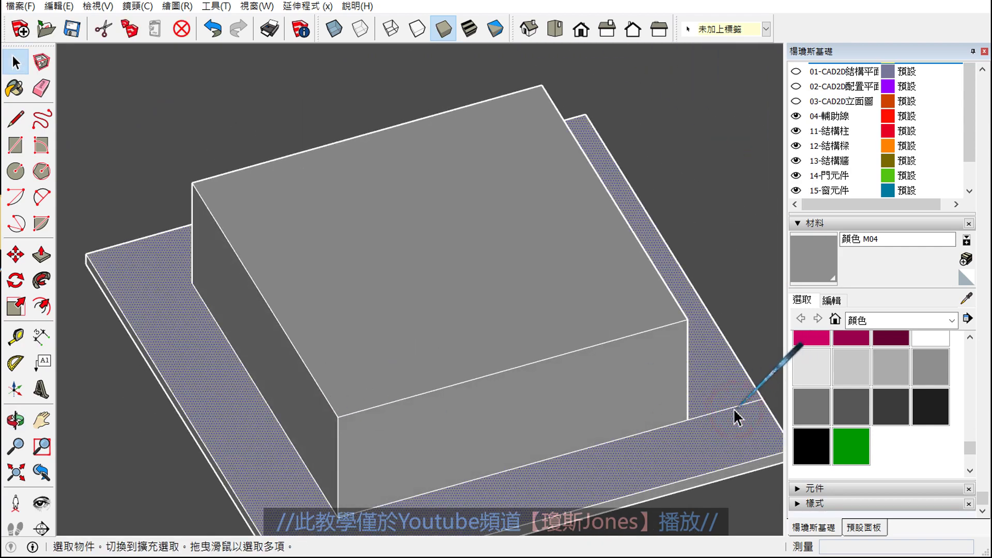
click(734, 408)
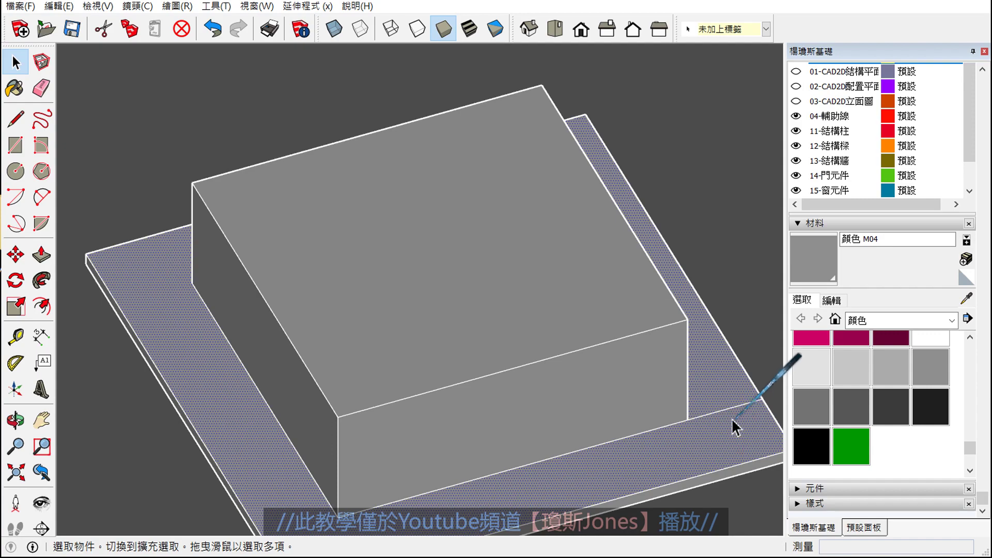
click(724, 412)
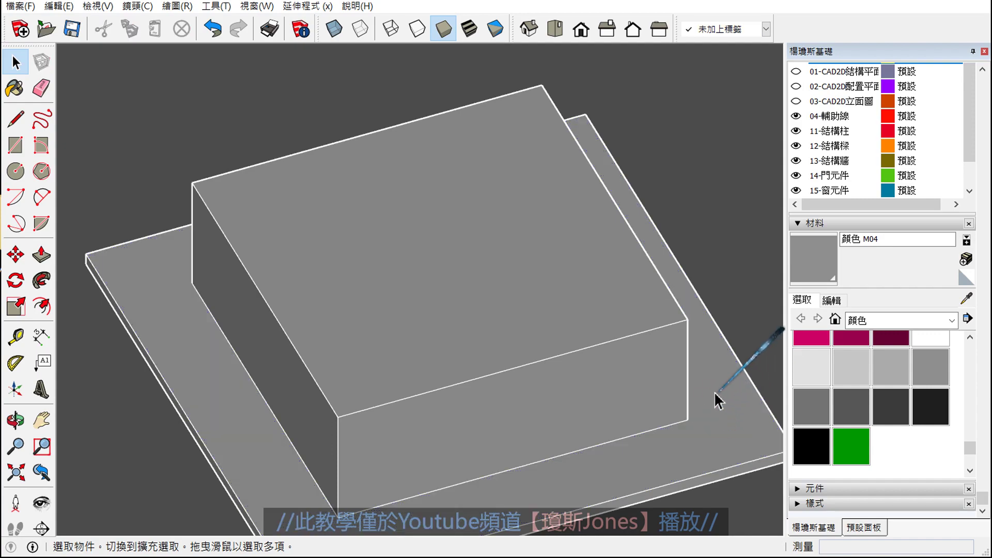
mouse_move(716, 399)
middle_down()
mouse_move(691, 392)
mouse_move(365, 417)
mouse_move(332, 401)
mouse_move(655, 406)
mouse_move(461, 399)
mouse_move(492, 398)
mouse_move(497, 357)
mouse_move(479, 339)
middle_up()
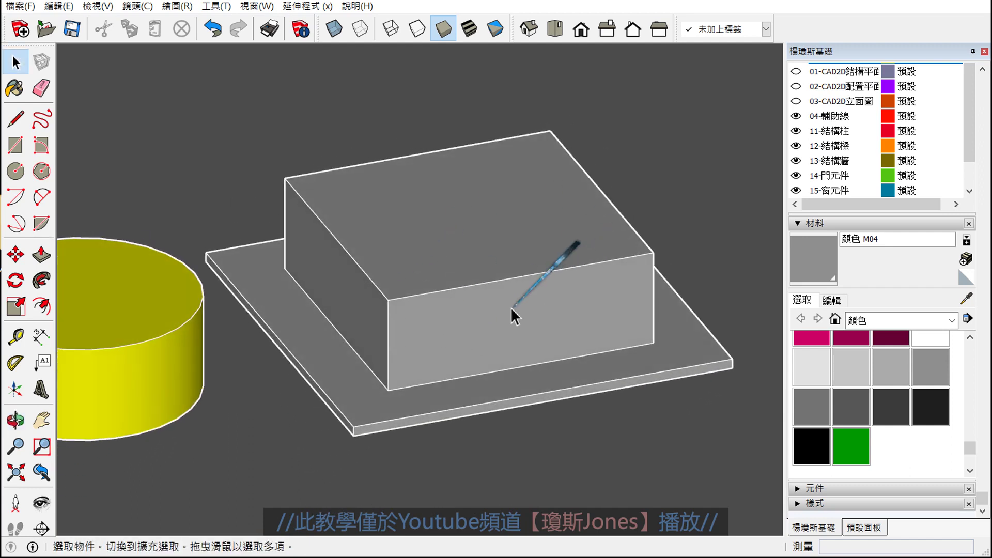
mouse_move(543, 302)
middle_down()
mouse_move(436, 317)
mouse_move(416, 370)
middle_up()
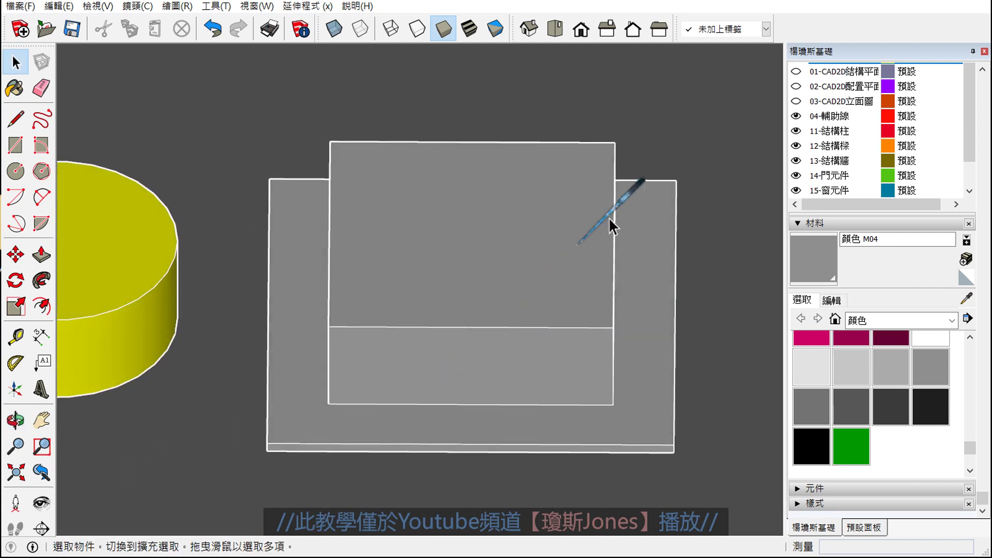
Select the entire box-and-flange geometry and open its right-click menu
triple_click(541, 221)
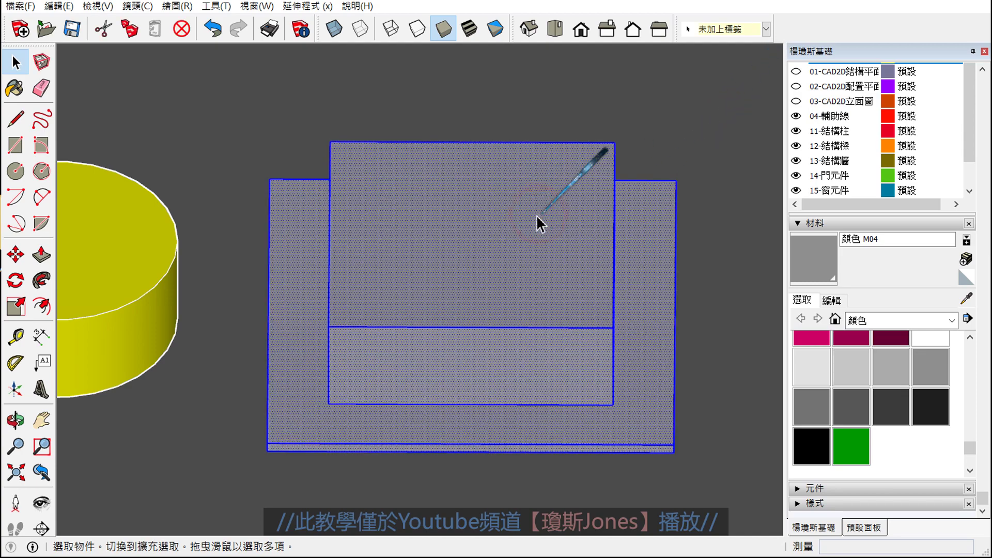
mouse_move(538, 219)
middle_down()
mouse_move(443, 312)
mouse_move(136, 329)
mouse_move(476, 288)
mouse_move(498, 243)
mouse_move(509, 250)
middle_up()
right_click(506, 253)
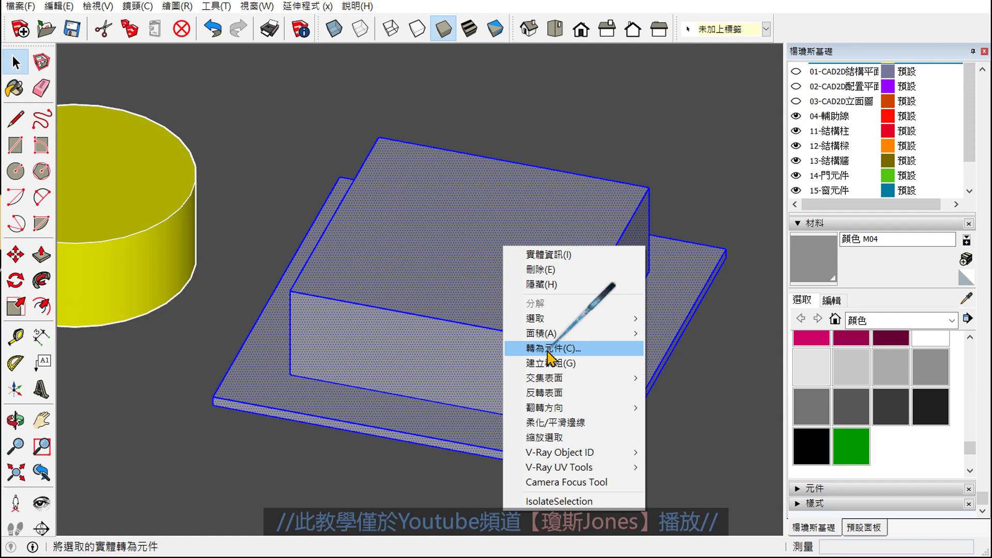
Create component 崁燈方形固定外殼(14cm) with 黏接至 set to 任何
click(547, 350)
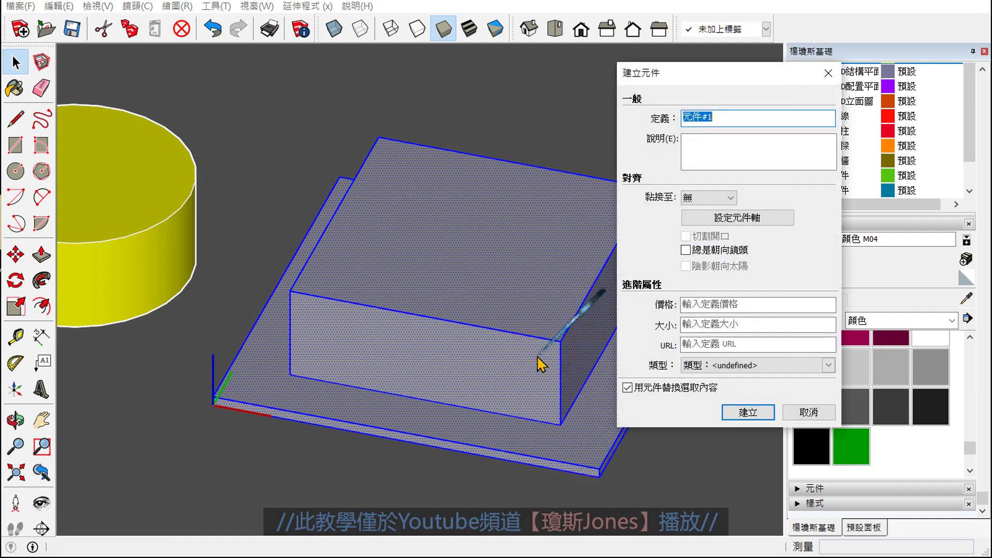
click(713, 117)
double_click(773, 124)
text(崁燈方形固定外殼)
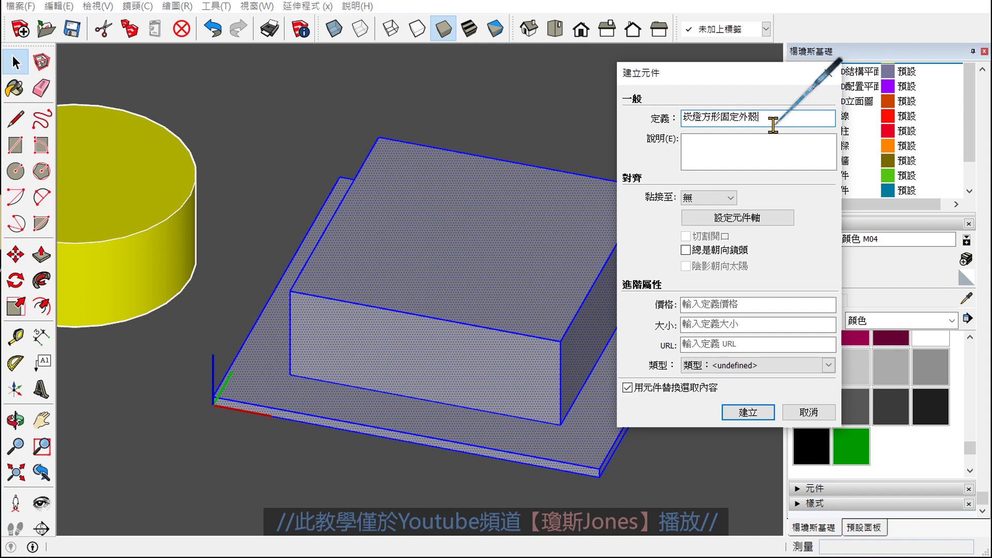
click(695, 198)
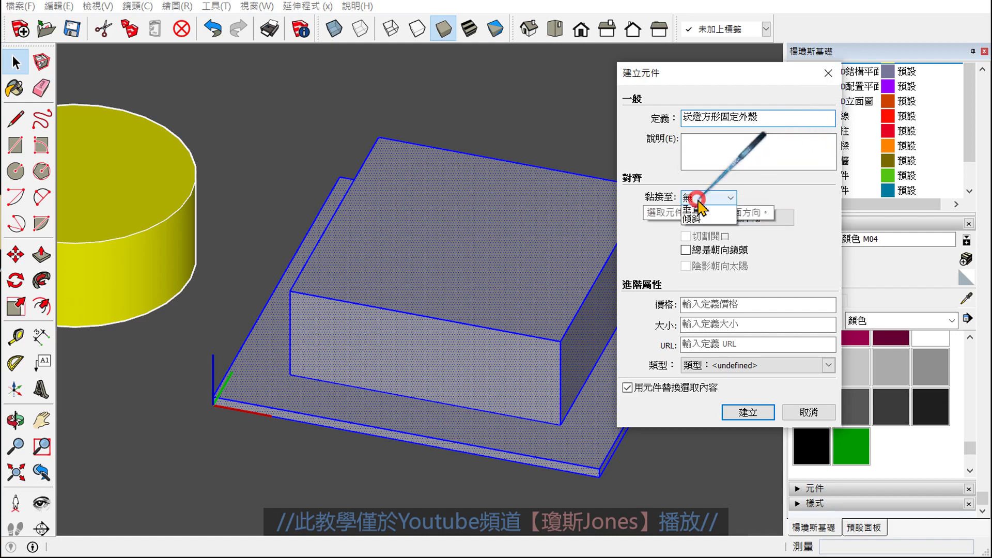
click(693, 221)
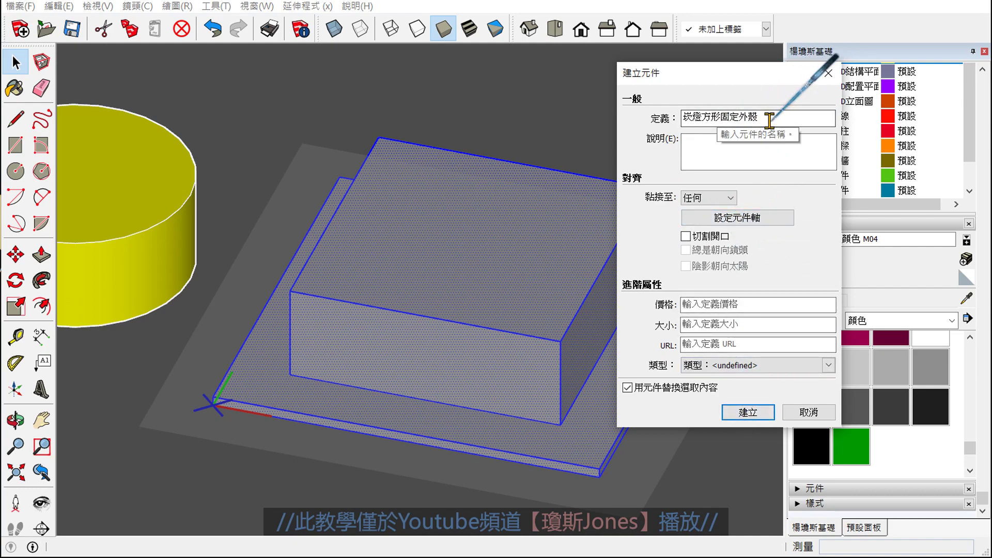
click(790, 116)
text((14cm))
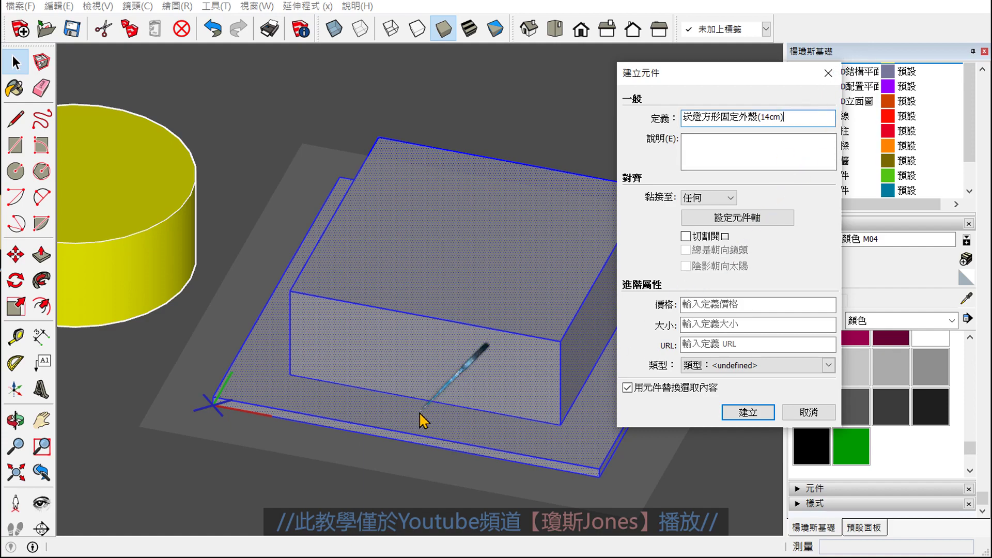
double_click(811, 117)
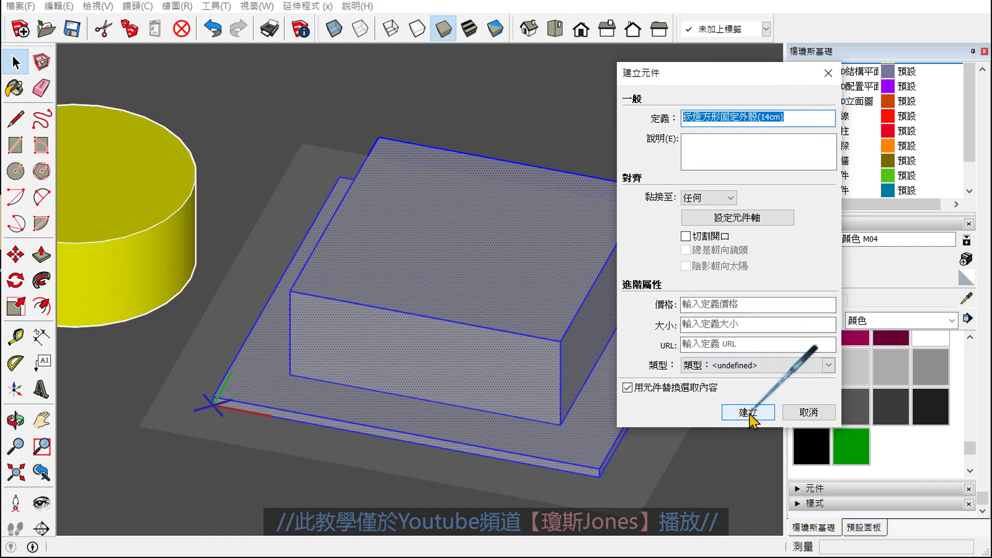
drag(646, 101, 655, 97)
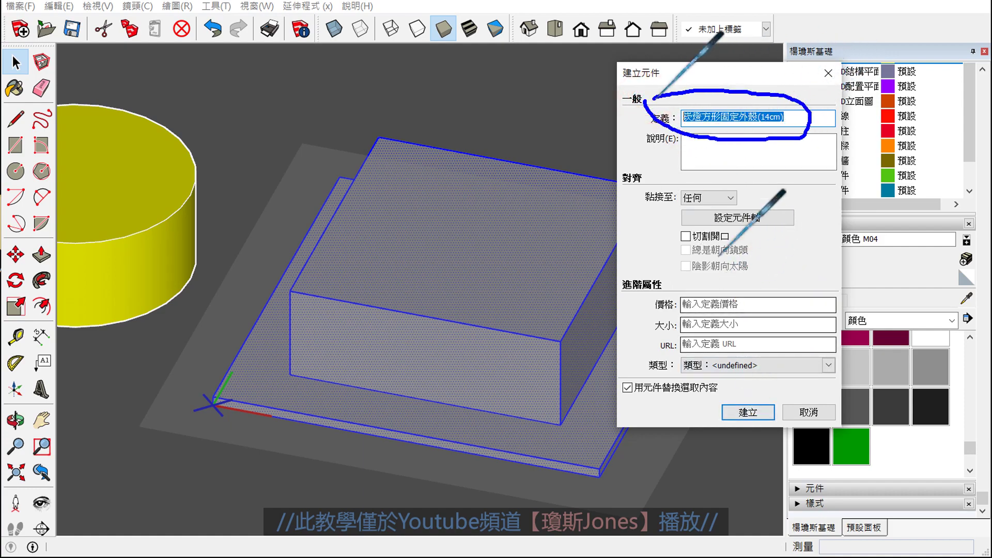
click(748, 412)
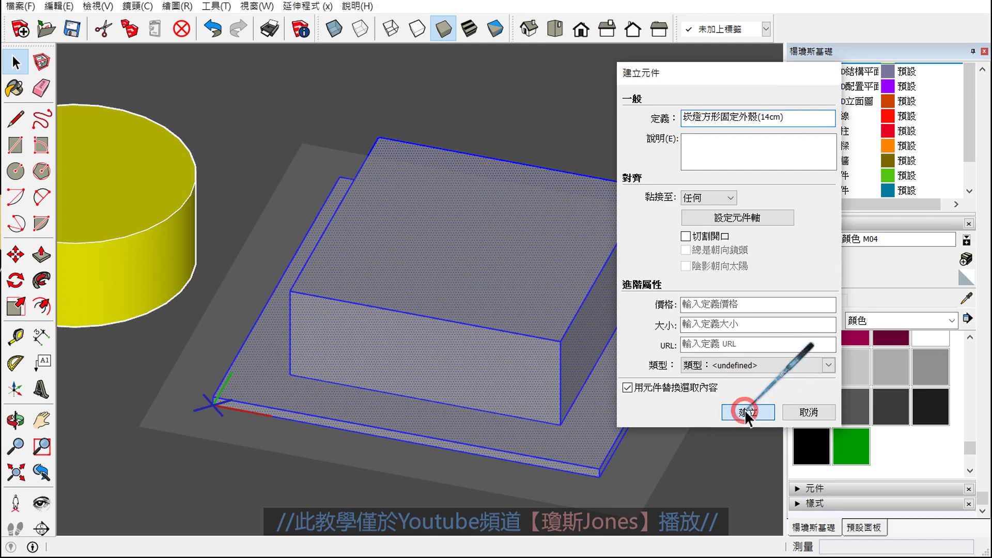
click(709, 421)
mouse_move(709, 421)
middle_down()
mouse_move(532, 379)
mouse_move(499, 398)
mouse_move(274, 278)
middle_up()
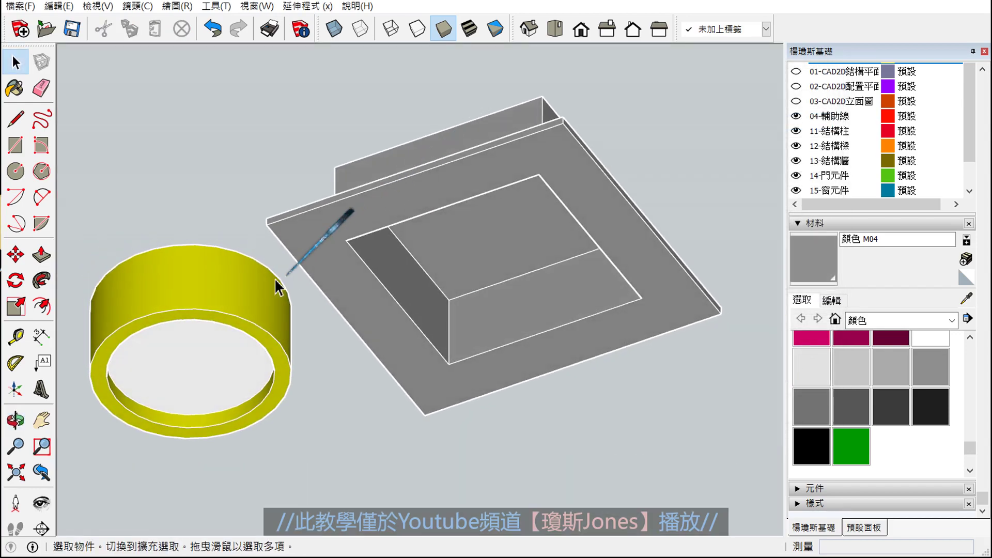
Select the yellow ring, orbit under the shell, and start a line at the recess corner
click(253, 305)
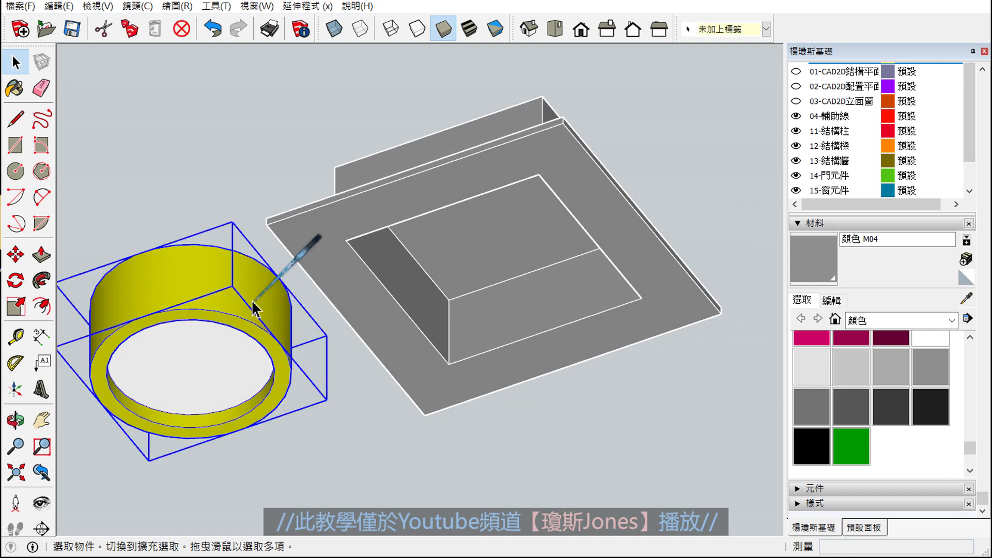
mouse_move(250, 279)
middle_down()
mouse_move(261, 328)
mouse_move(250, 236)
mouse_move(393, 209)
mouse_move(327, 166)
mouse_move(459, 257)
mouse_move(443, 410)
middle_up()
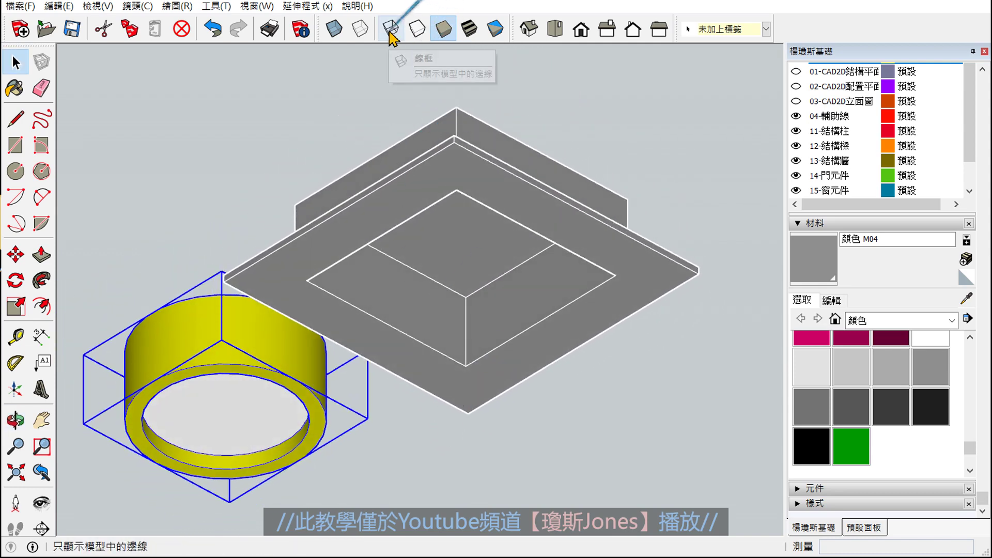
click(16, 119)
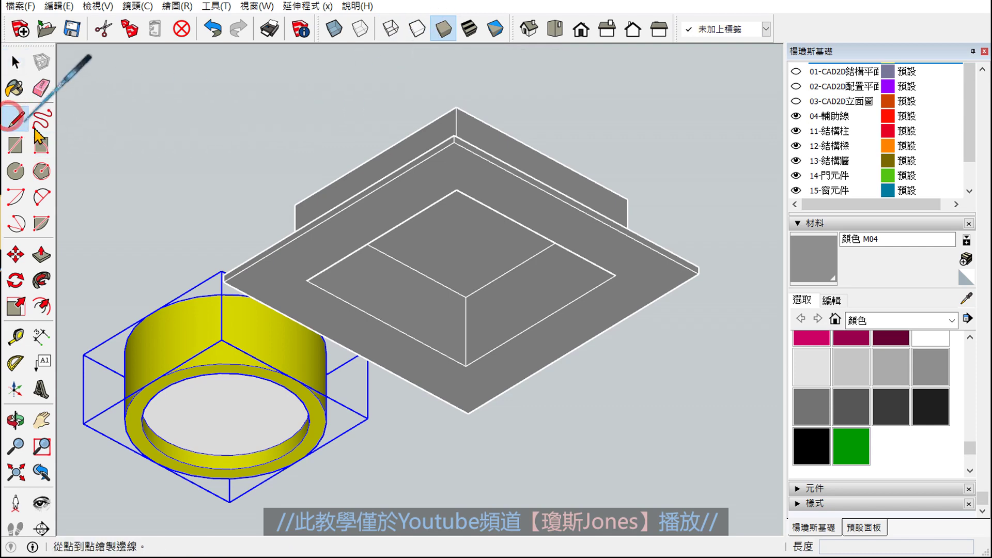
mouse_move(330, 248)
middle_down()
mouse_move(438, 294)
mouse_move(325, 208)
mouse_move(186, 253)
mouse_move(292, 311)
middle_up()
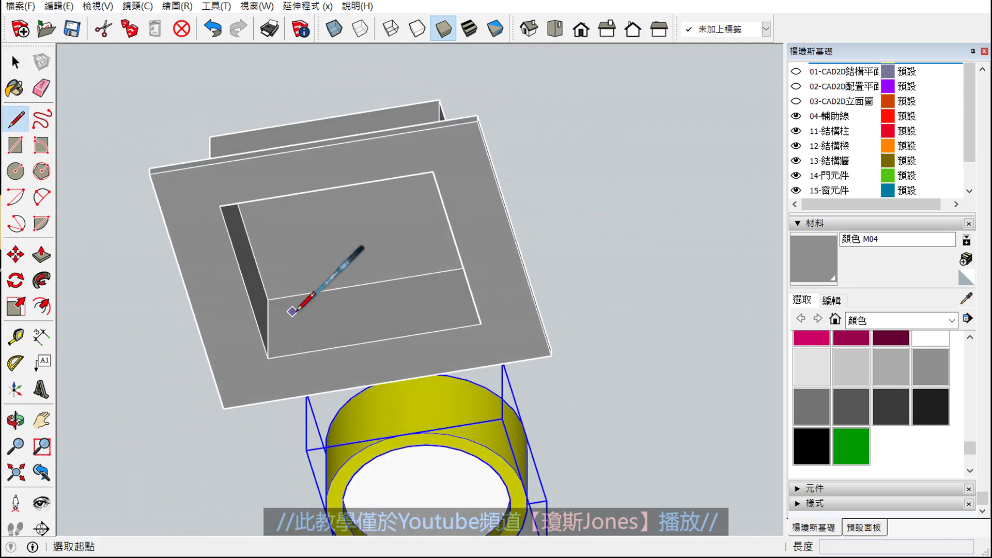
click(268, 299)
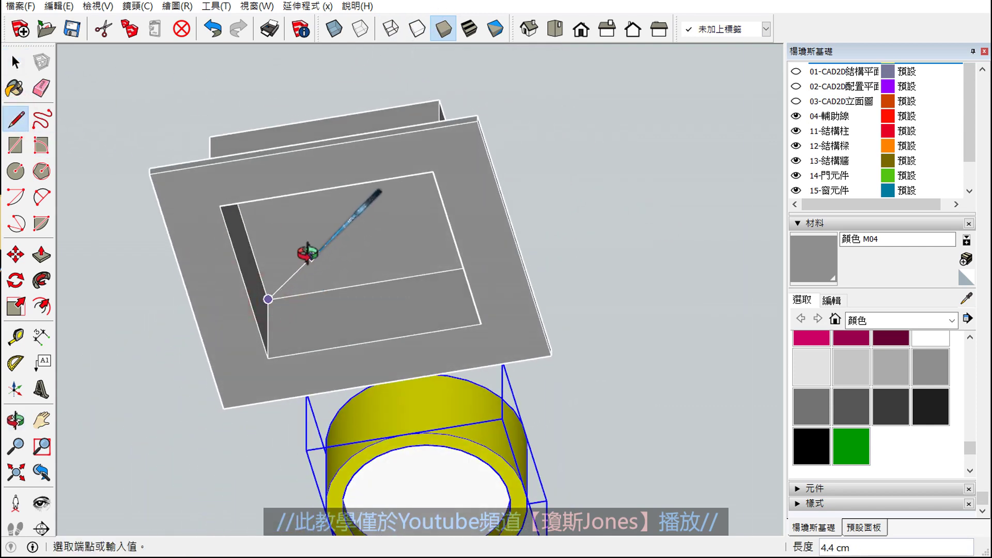
mouse_move(308, 254)
middle_down()
mouse_move(505, 166)
mouse_move(527, 199)
middle_up()
scroll(482, 189, up, 2)
Cancel the unfinished line and place a first Tape Measure guide across the recess
scroll(526, 187, up, 3)
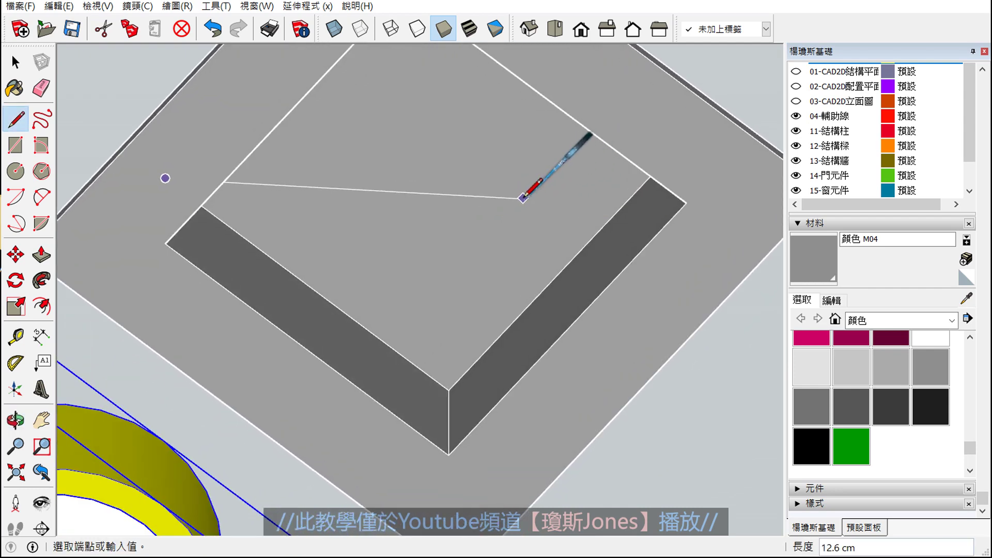
key(Escape)
middle_drag(542, 189, 321, 271)
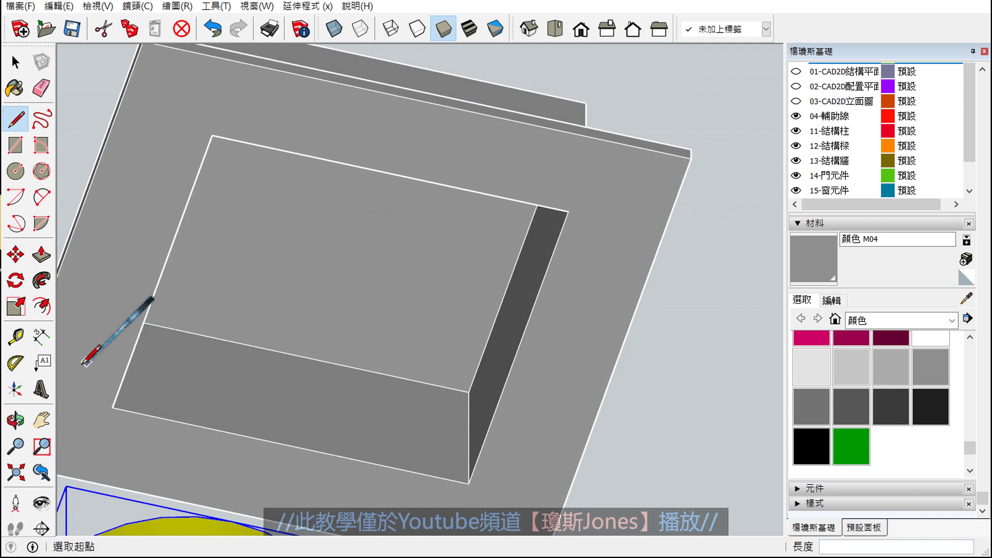
click(16, 337)
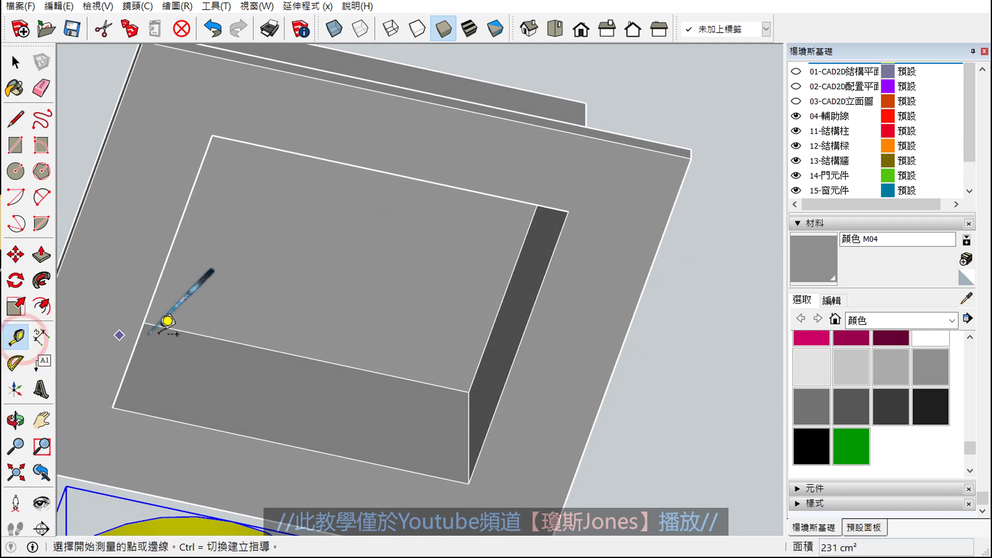
click(291, 353)
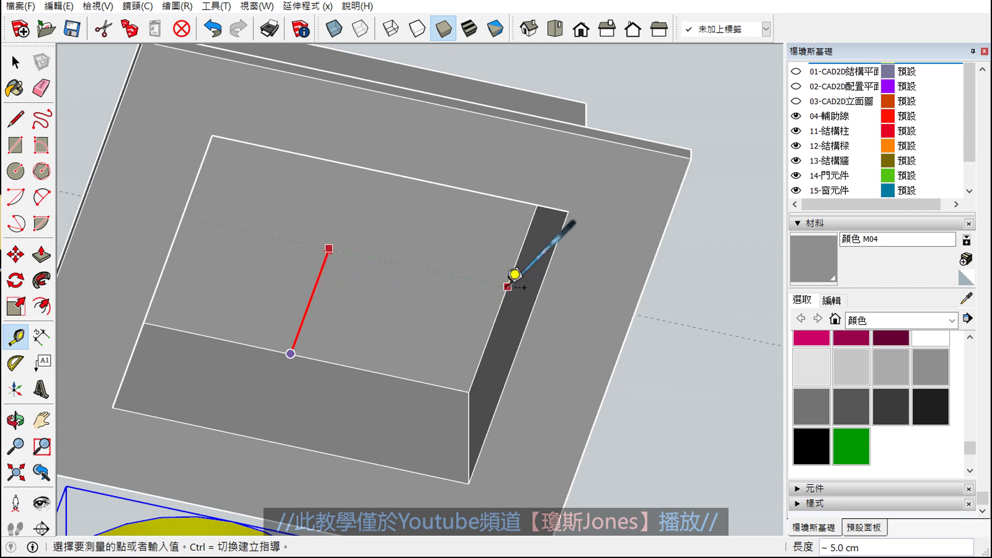
mouse_move(508, 288)
middle_down()
mouse_move(529, 292)
mouse_move(496, 288)
middle_up()
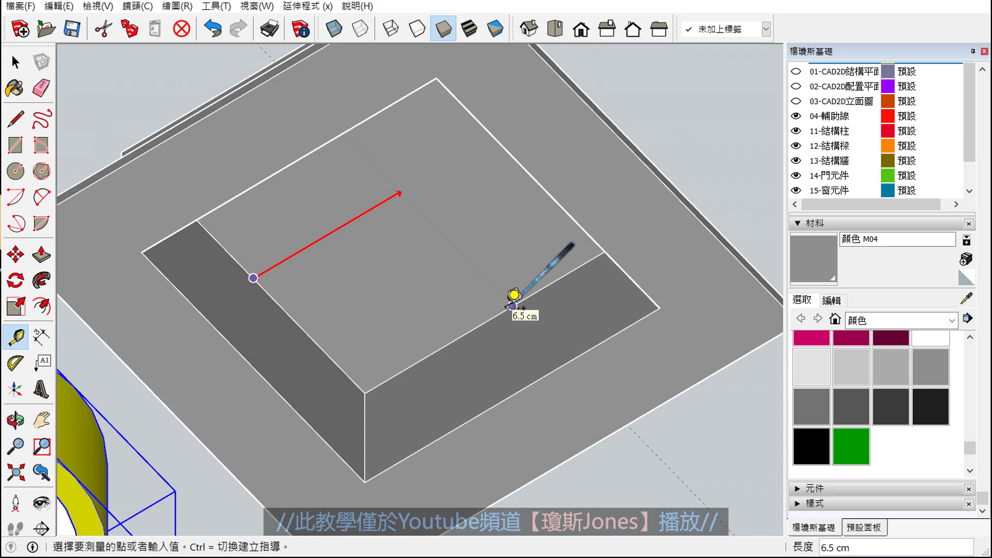
mouse_move(419, 280)
middle_down()
mouse_move(507, 252)
mouse_move(476, 218)
middle_up()
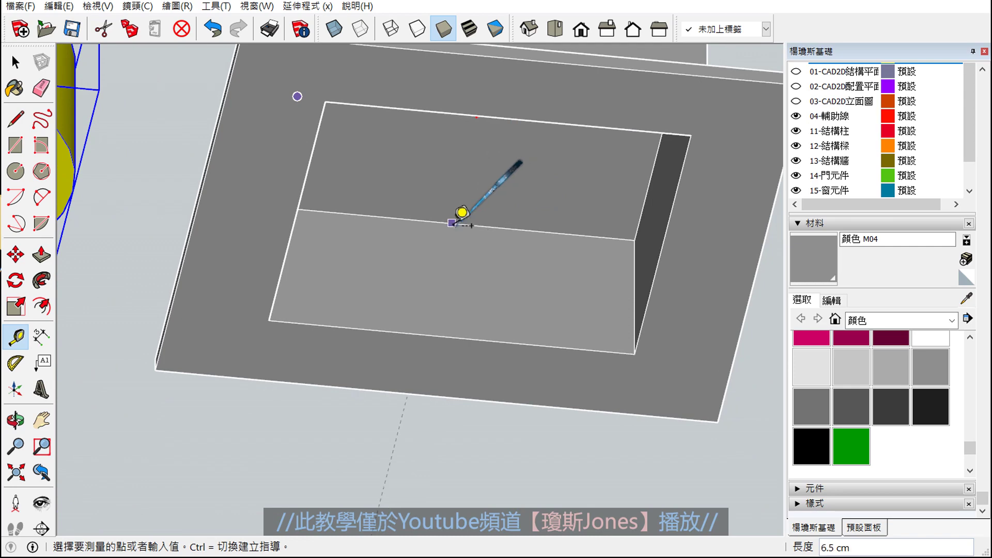
click(457, 221)
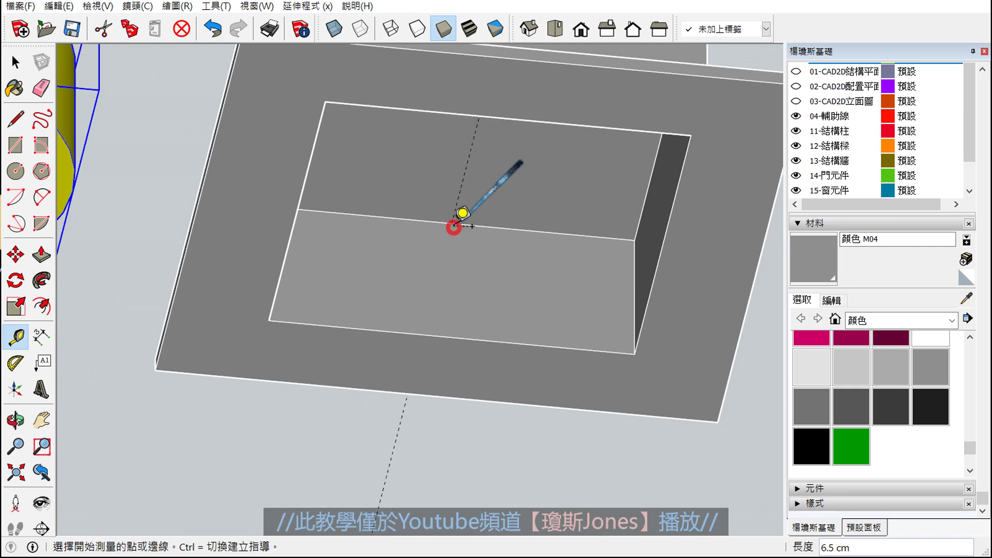
mouse_move(457, 221)
middle_down()
mouse_move(582, 222)
mouse_move(485, 241)
middle_up()
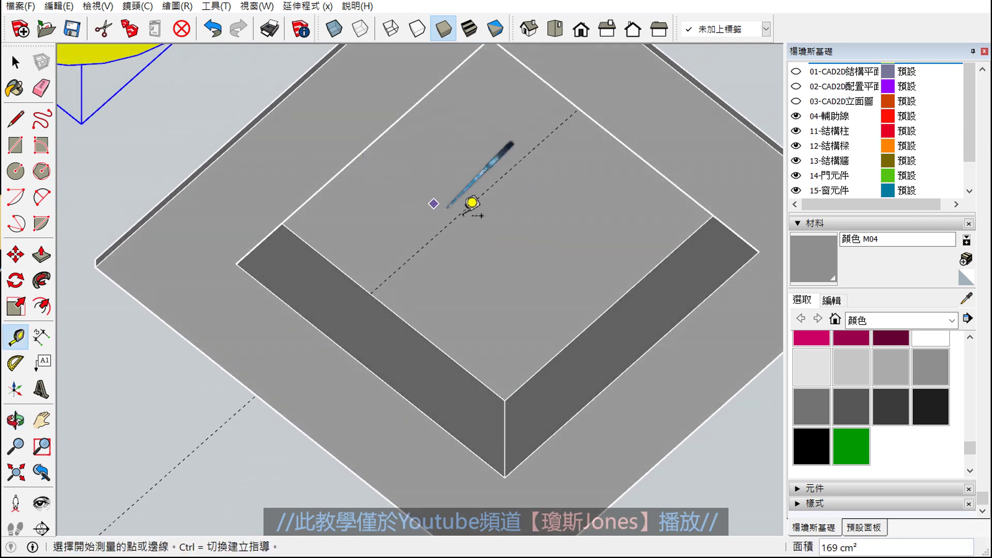
Add a second guide parallel to the other recess wall, crossing the first
click(441, 350)
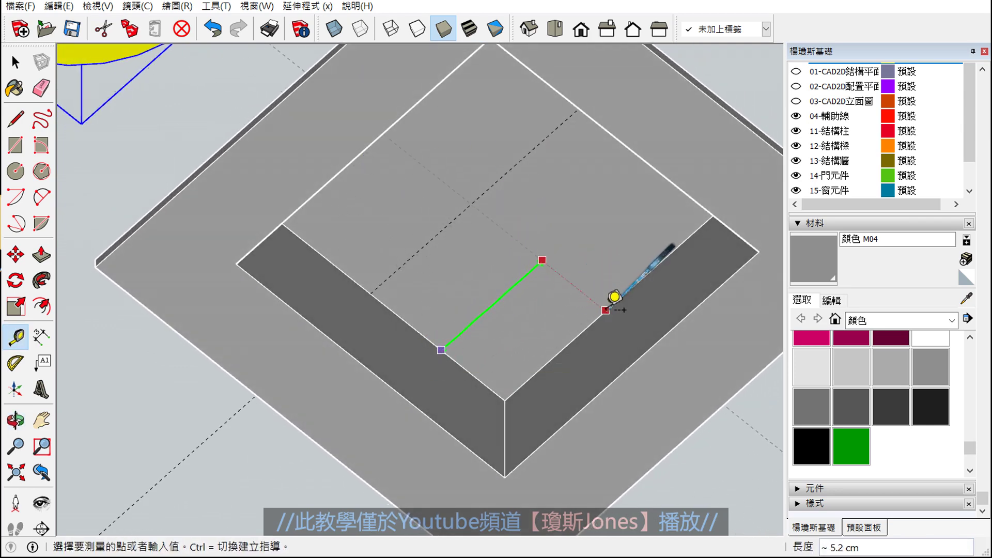
click(633, 284)
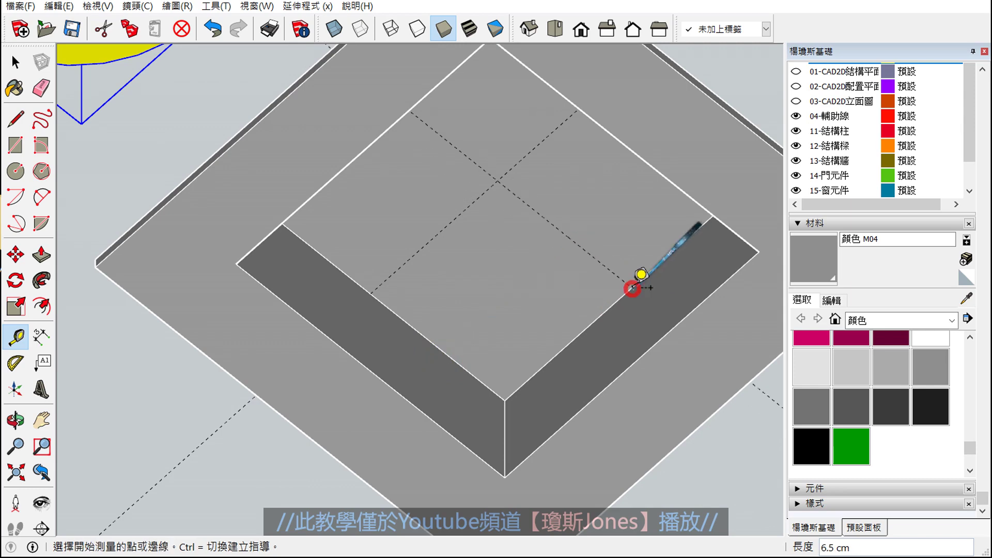
scroll(511, 280, down, 2)
mouse_move(511, 279)
middle_down()
mouse_move(437, 124)
mouse_move(468, 232)
mouse_move(470, 290)
mouse_move(443, 228)
mouse_move(421, 377)
mouse_move(317, 253)
mouse_move(310, 293)
mouse_move(166, 160)
mouse_move(299, 262)
mouse_move(279, 366)
middle_up()
Switch to wireframe display and select the yellow cylinder
key(space)
shift+middle_drag(333, 166, 527, 284)
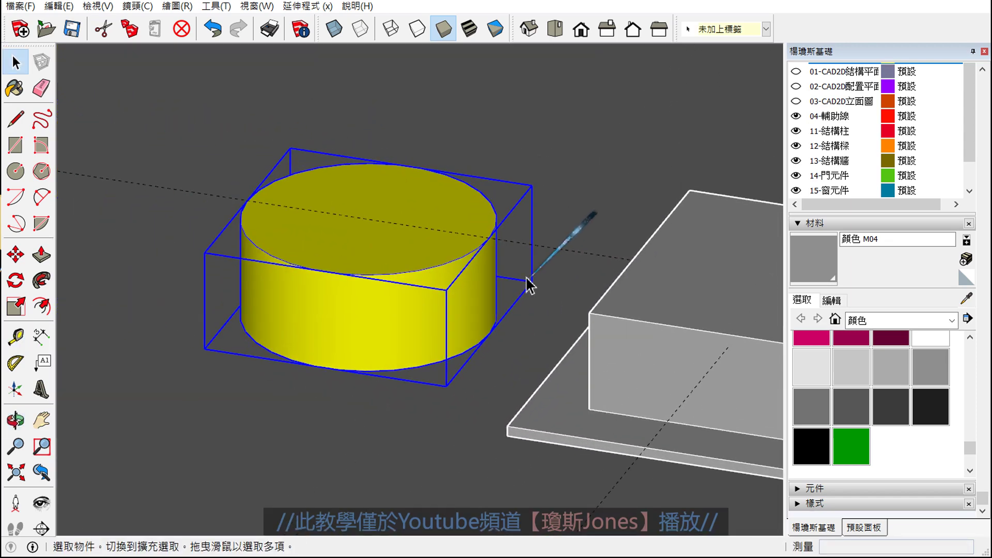
mouse_move(465, 188)
middle_down()
mouse_move(524, 144)
mouse_move(465, 192)
middle_up()
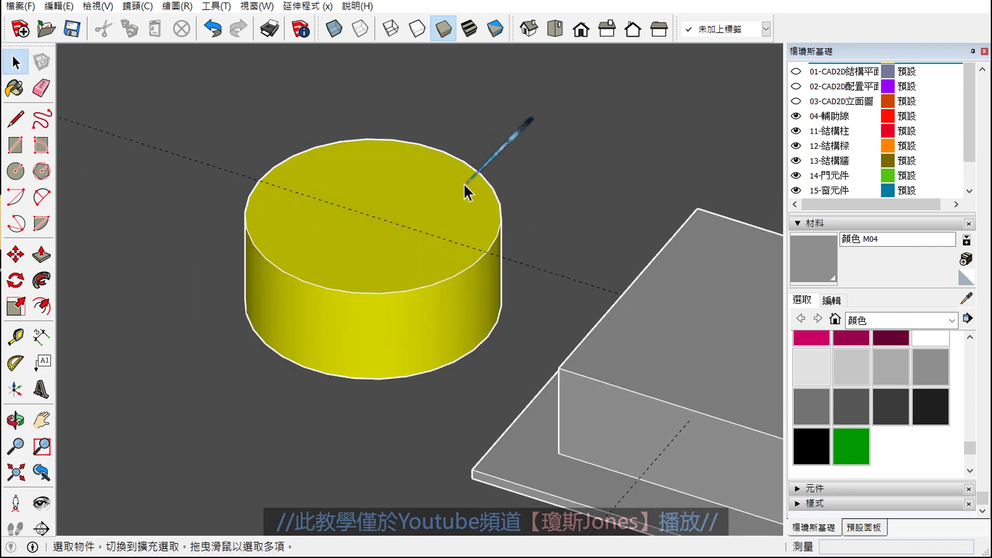
click(391, 35)
mouse_move(565, 215)
shift+middle_down()
mouse_move(421, 211)
mouse_move(444, 150)
mouse_move(443, 166)
mouse_move(443, 129)
shift+middle_up()
click(439, 129)
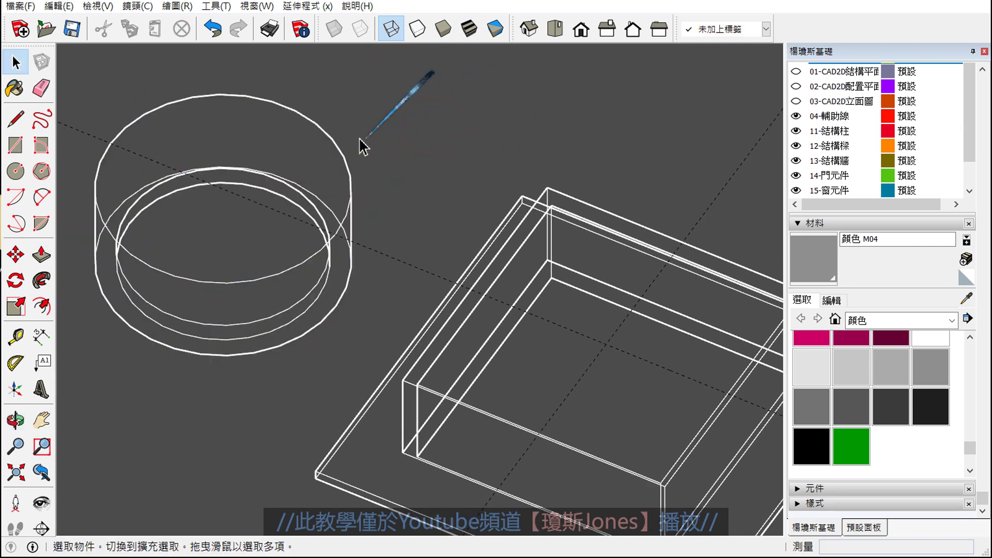
click(334, 145)
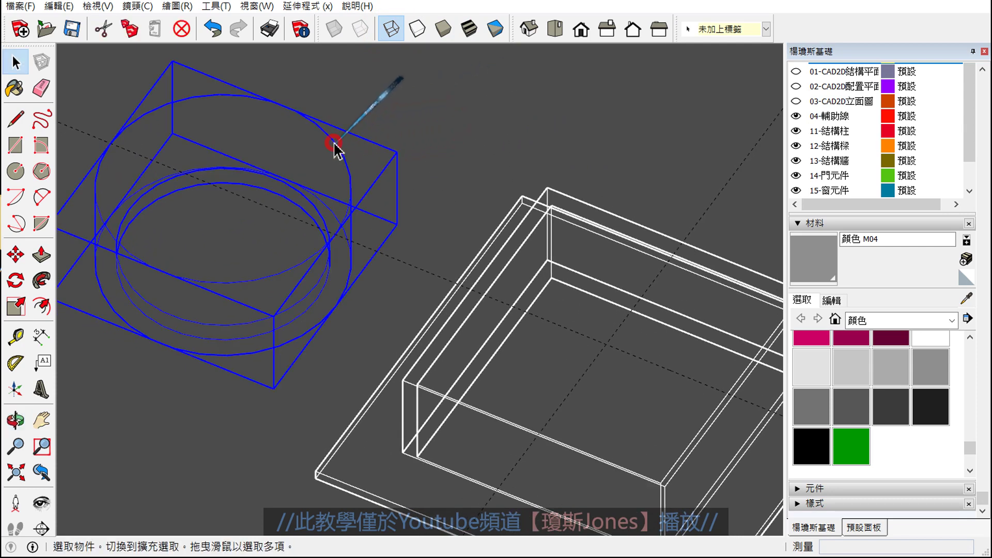
Move the cylinder from its base centre to the guide-line crossing inside the box
click(16, 255)
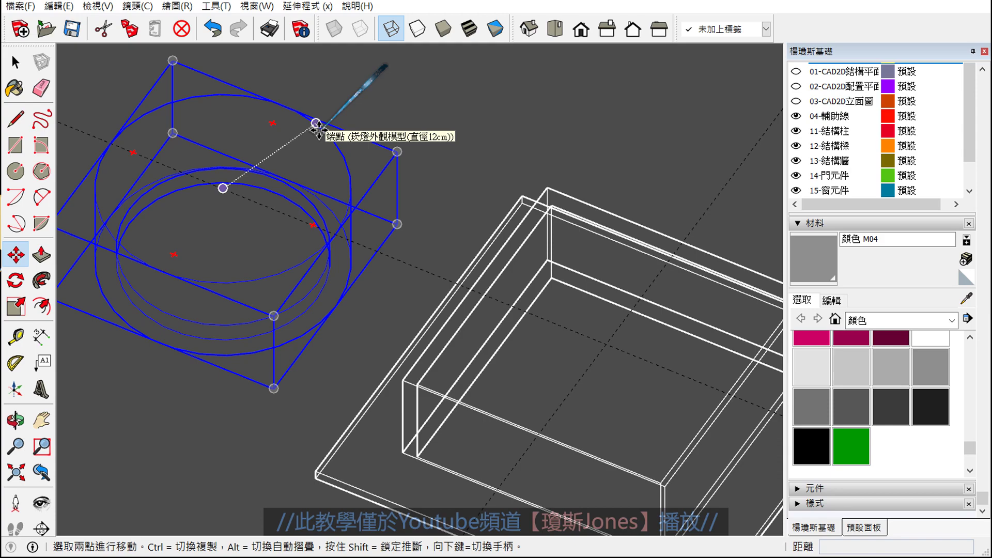
middle_drag(316, 123, 318, 118)
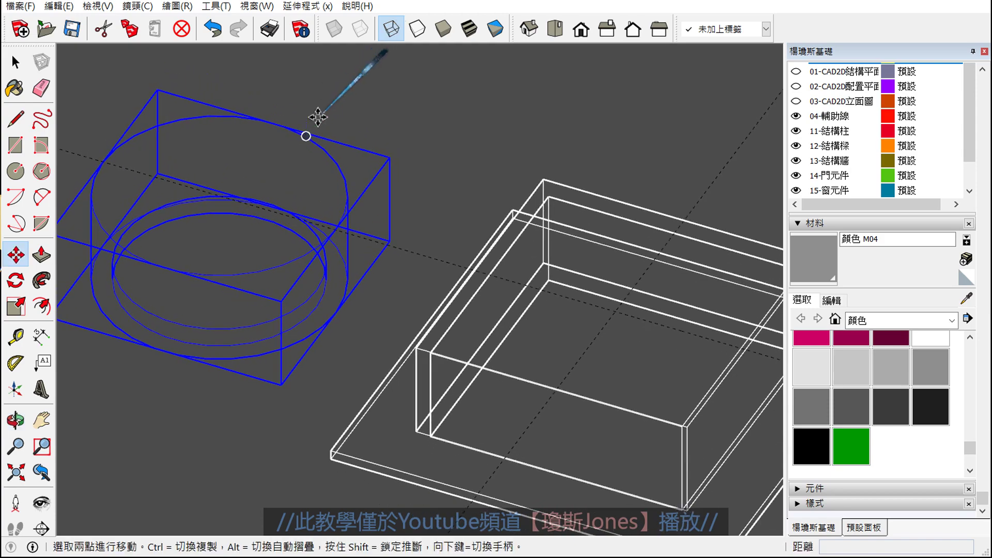
mouse_move(260, 164)
middle_down()
mouse_move(231, 193)
mouse_move(224, 244)
middle_up()
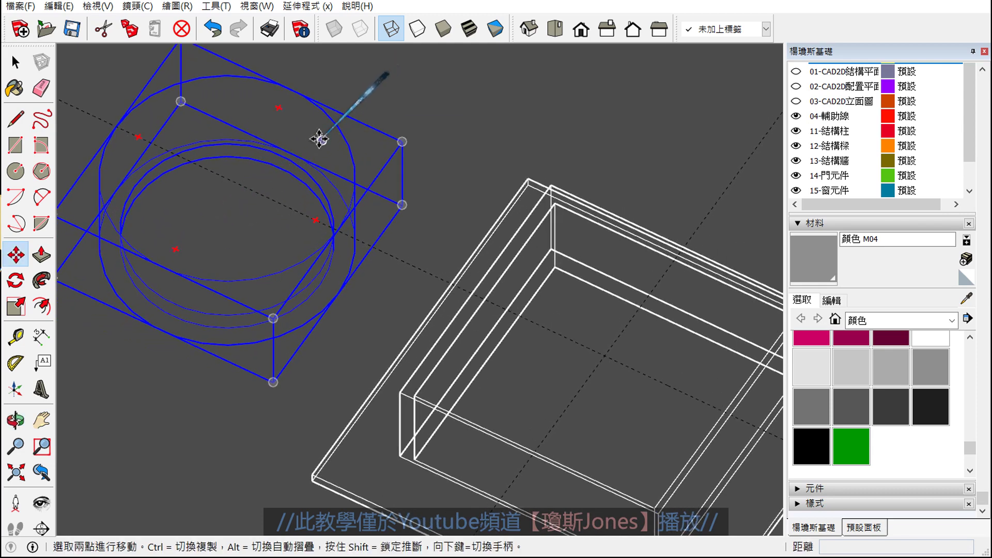
click(227, 177)
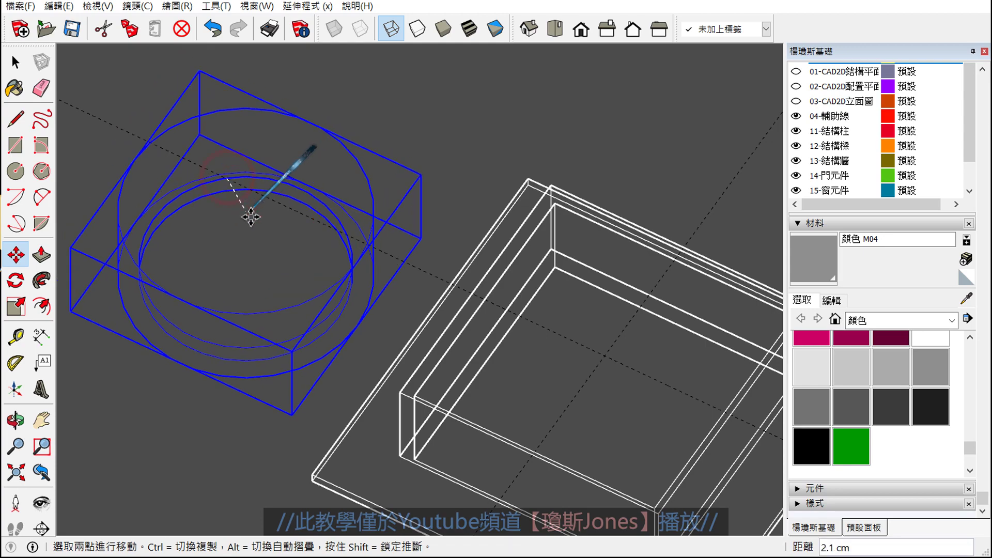
scroll(575, 367, up, 1)
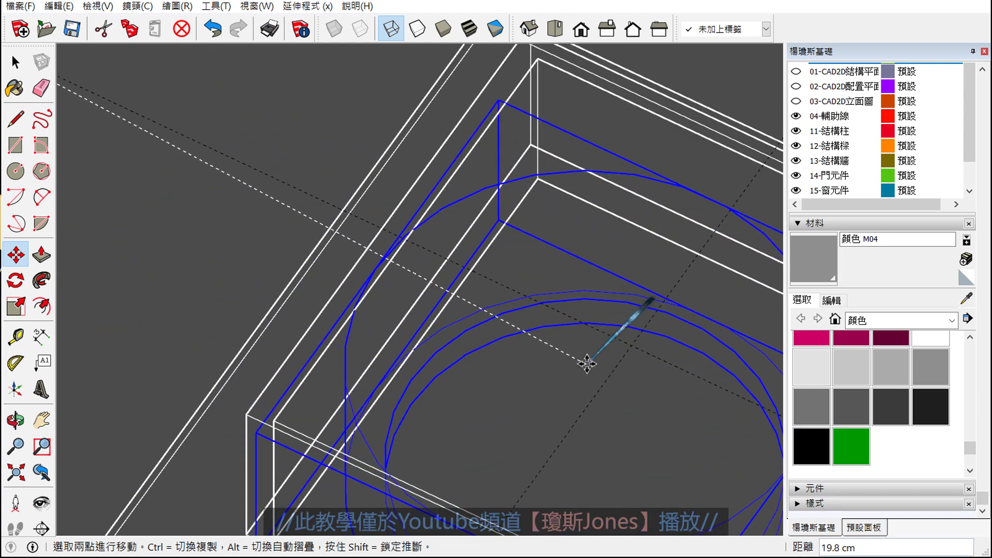
scroll(588, 361, up, 1)
scroll(543, 344, up, 1)
scroll(483, 316, up, 1)
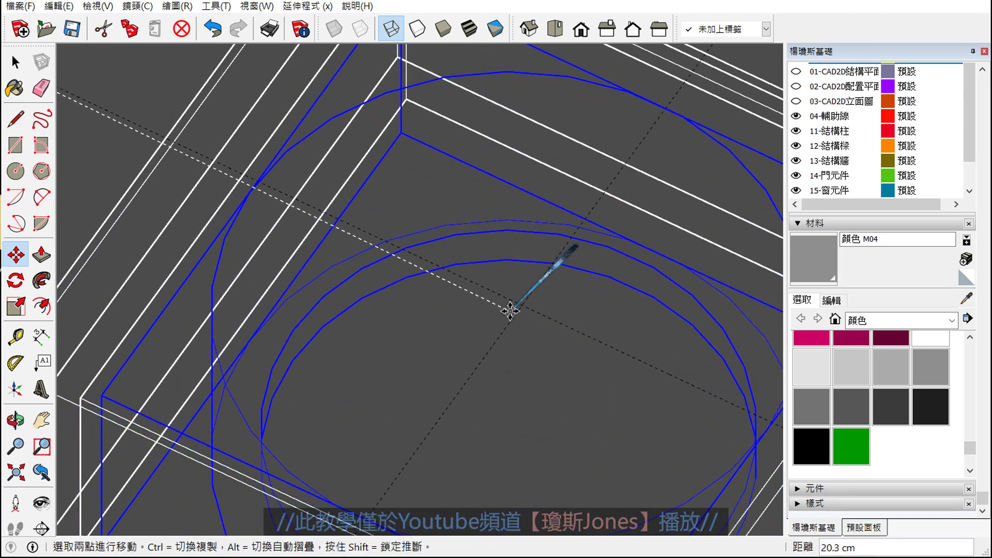
click(526, 305)
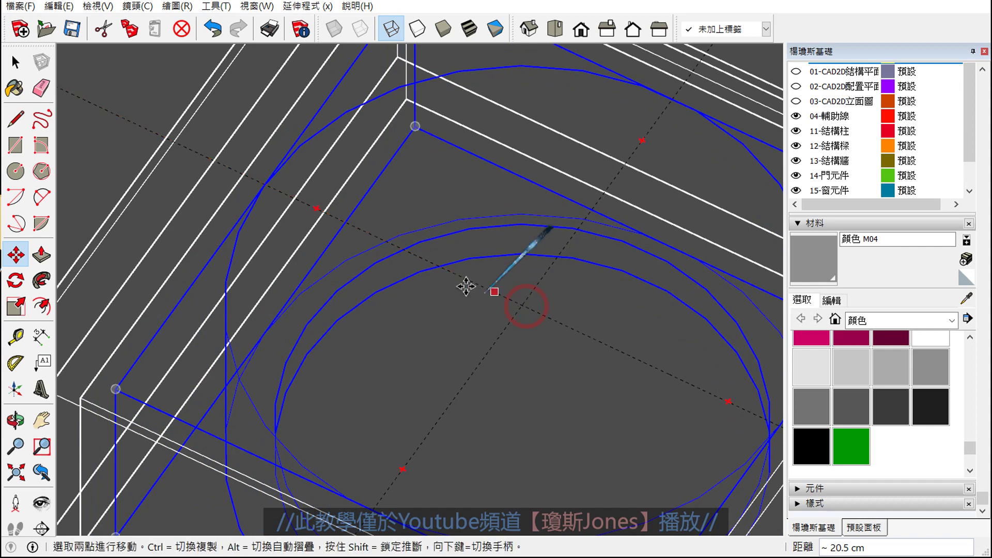
scroll(465, 284, down, 3)
key(space)
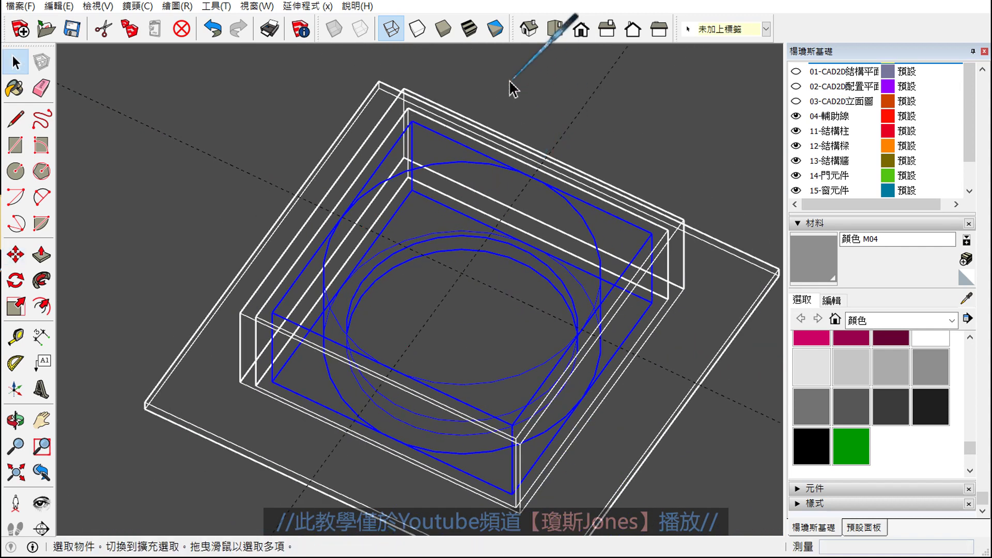
Return to shaded display and check the ring's centring from several angles
click(443, 28)
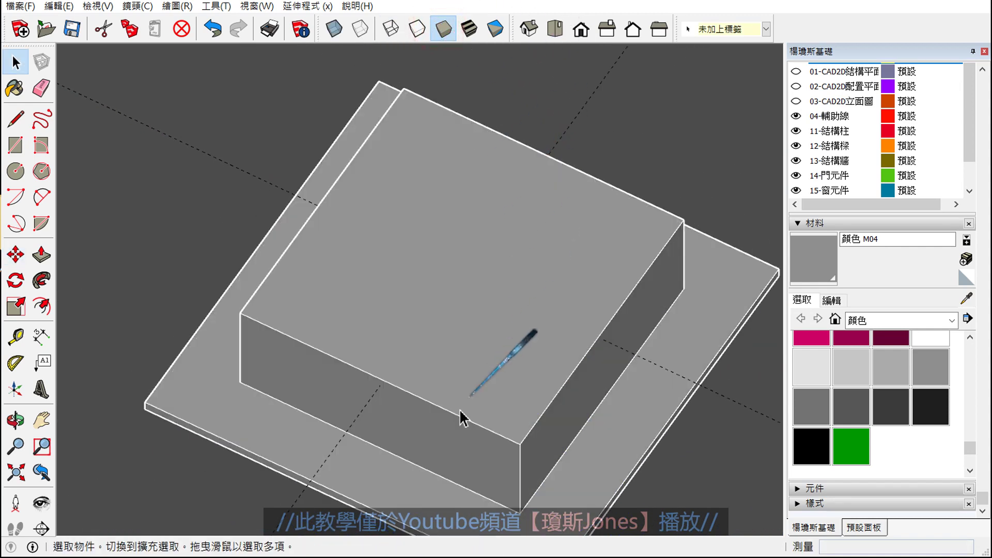
mouse_move(472, 293)
middle_down()
mouse_move(433, 221)
mouse_move(450, 78)
mouse_move(435, 304)
mouse_move(437, 264)
mouse_move(413, 165)
middle_up()
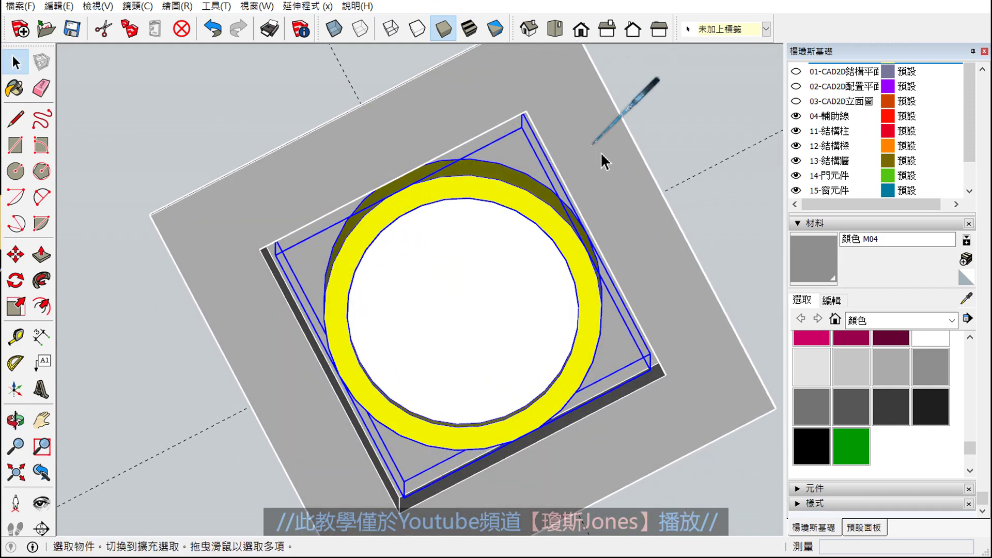
middle_drag(411, 270, 339, 368)
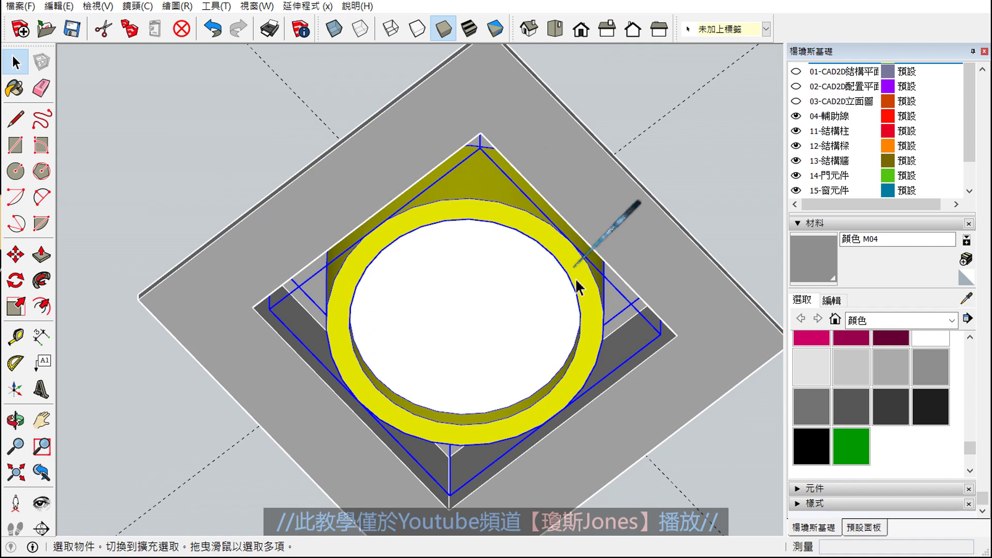
middle_drag(466, 347, 464, 324)
mouse_move(477, 245)
middle_down()
mouse_move(457, 436)
mouse_move(443, 377)
mouse_move(459, 552)
middle_up()
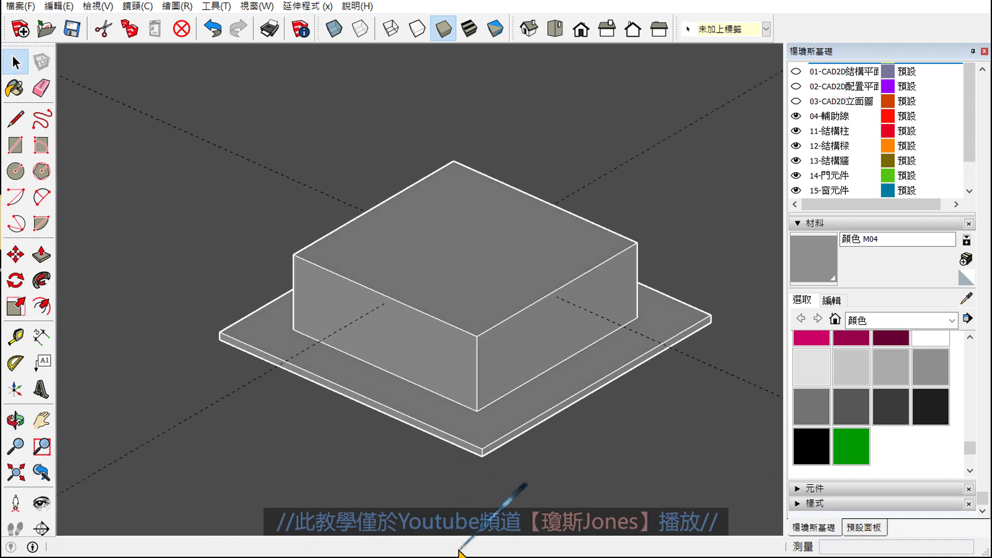
Delete all guide lines with Edit > Delete Guides
click(58, 6)
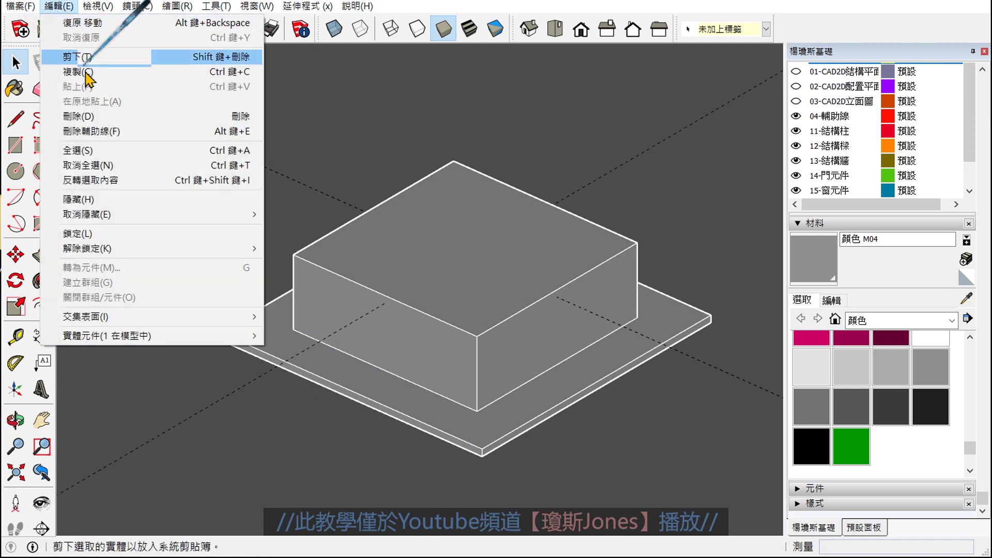
click(104, 131)
mouse_move(492, 377)
middle_down()
mouse_move(514, 293)
mouse_move(509, 205)
mouse_move(490, 253)
mouse_move(610, 155)
mouse_move(490, 340)
mouse_move(472, 226)
mouse_move(467, 233)
mouse_move(483, 221)
mouse_move(648, 281)
mouse_move(643, 237)
middle_up()
key(space)
scroll(565, 282, up, 2)
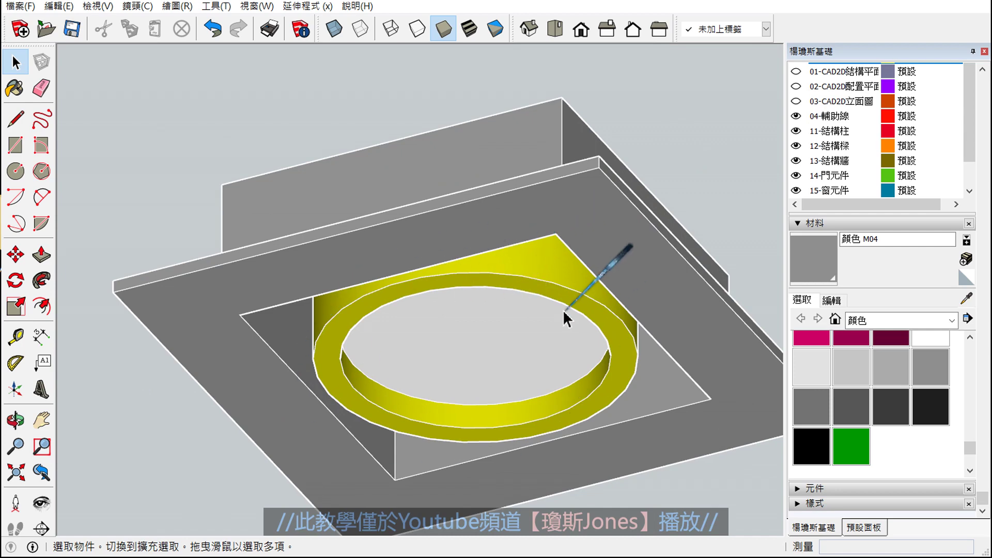
scroll(564, 310, down, 2)
mouse_move(593, 259)
middle_down()
mouse_move(561, 421)
mouse_move(560, 401)
middle_up()
click(391, 28)
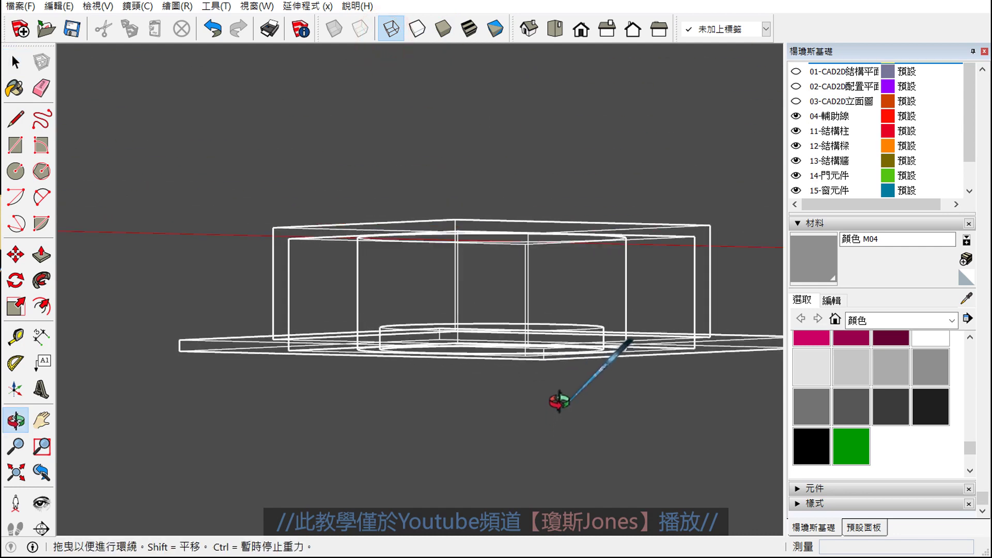
drag(559, 401, 561, 392)
key(space)
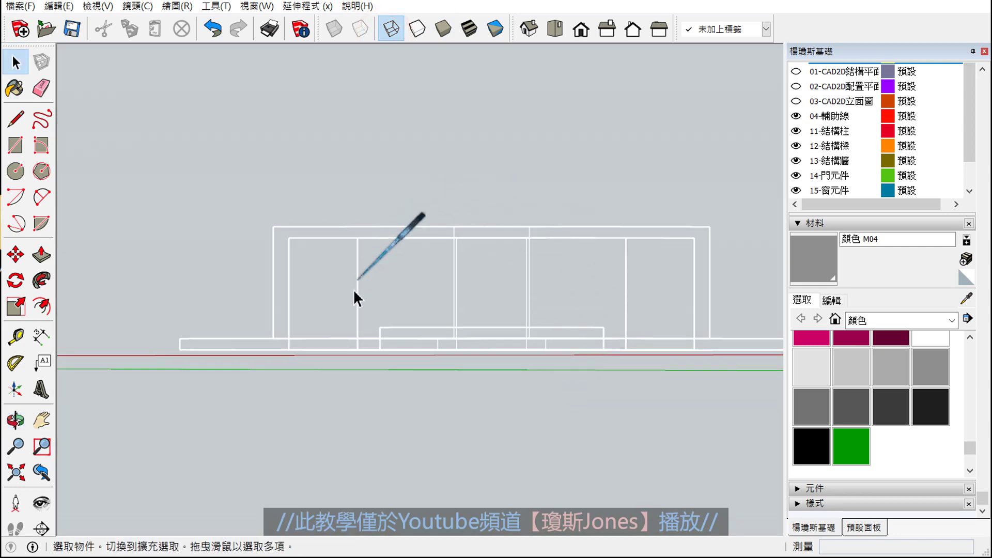
click(443, 28)
mouse_move(501, 184)
middle_down()
mouse_move(503, 261)
mouse_move(526, 373)
middle_up()
scroll(526, 374, up, 1)
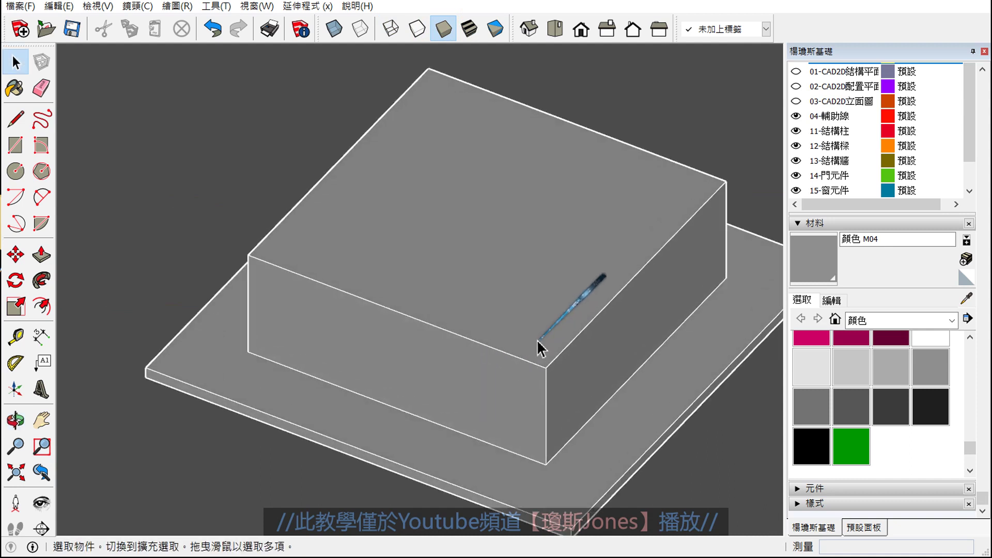
scroll(572, 299, down, 4)
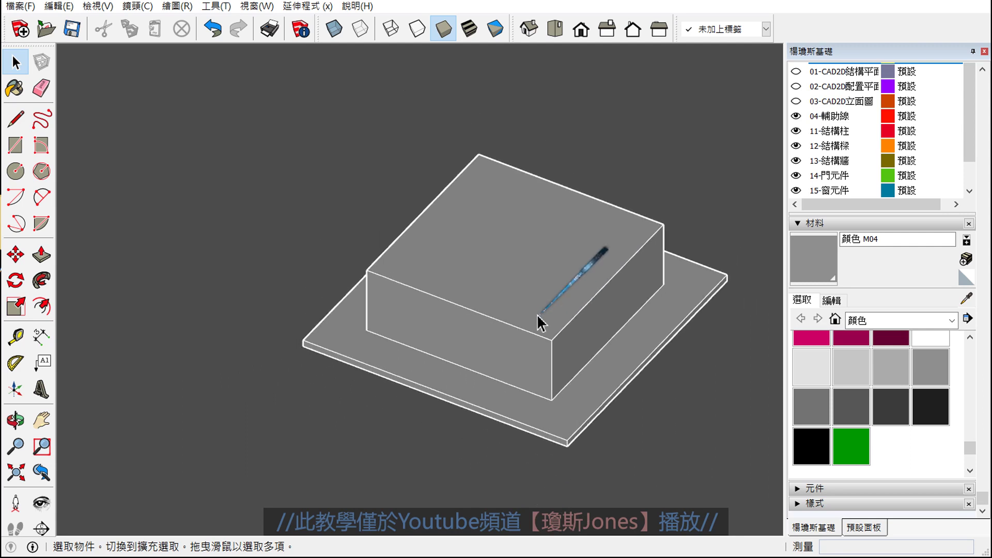
mouse_move(538, 326)
middle_down()
mouse_move(587, 354)
mouse_move(483, 381)
mouse_move(439, 316)
middle_up()
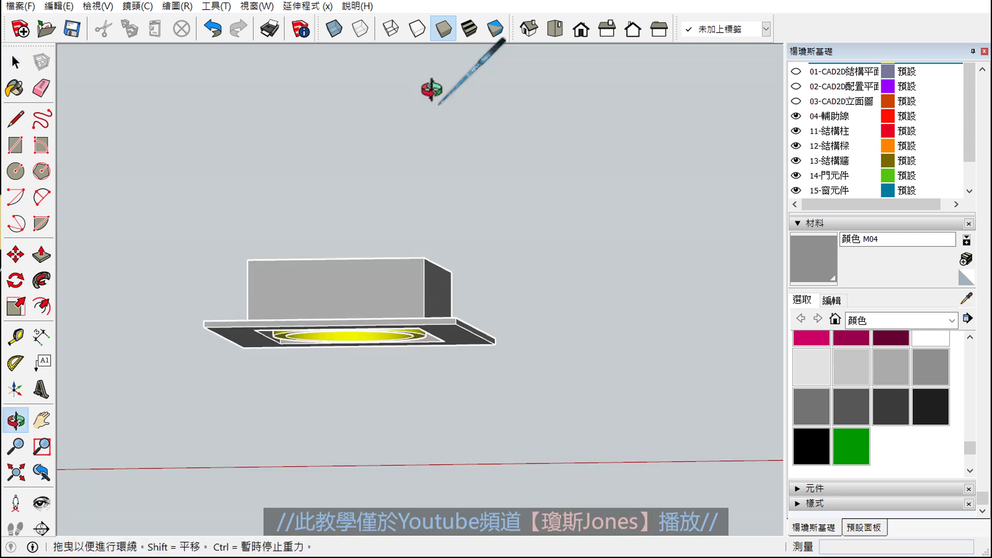
Copy the whole box and ring 41.0 cm to the right
middle_drag(433, 88, 405, 244)
drag(593, 131, 335, 439)
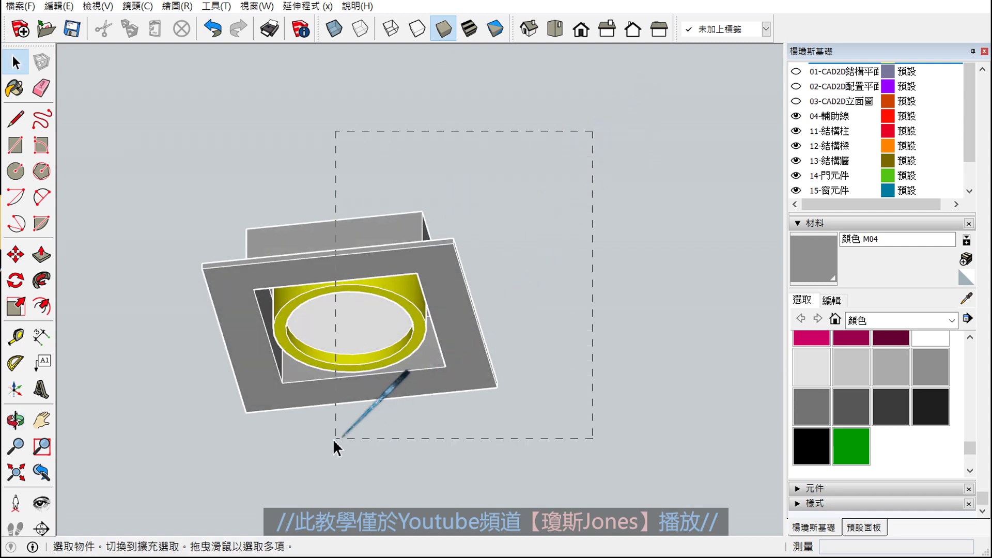
drag(175, 488, 194, 490)
shift+middle_drag(305, 444, 200, 328)
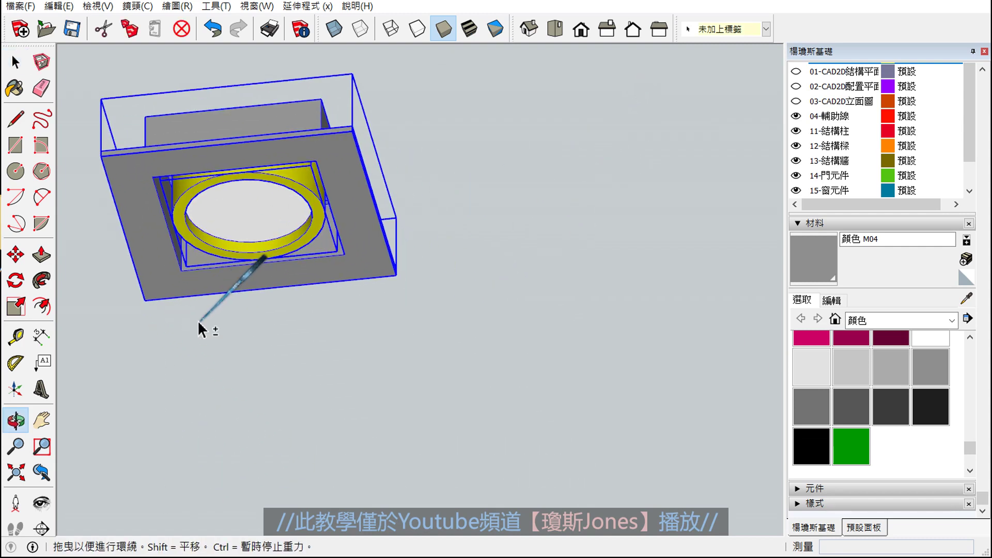
click(16, 254)
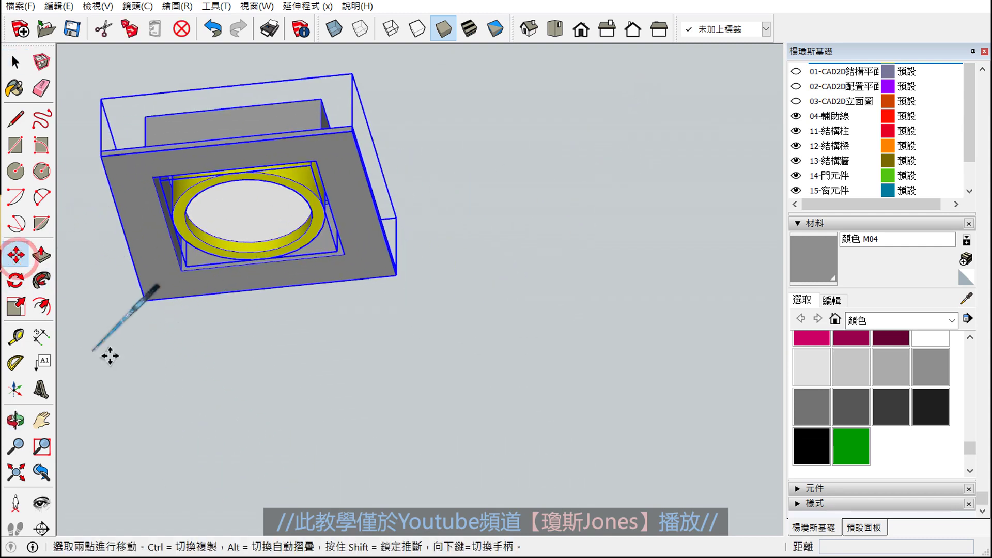
click(143, 304)
key(ctrl)
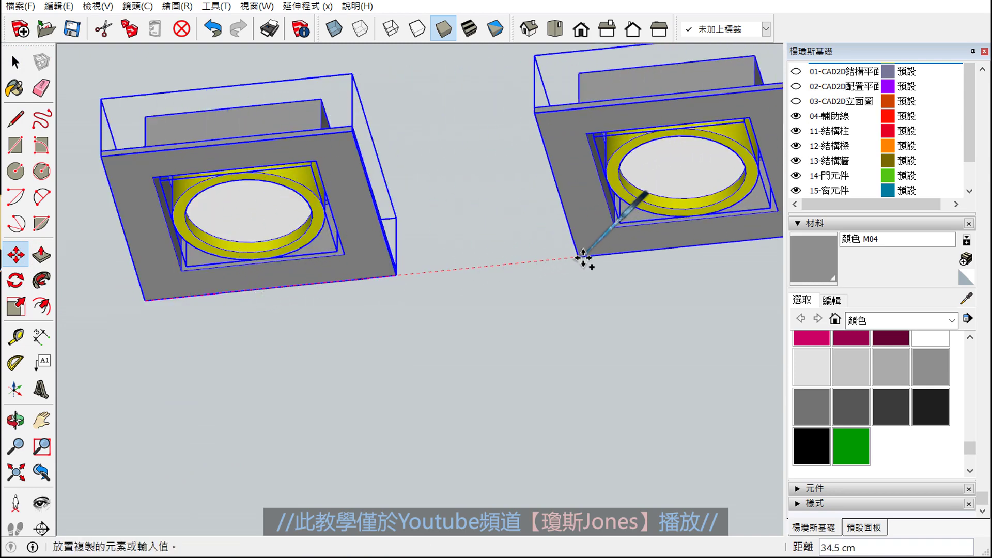
click(661, 248)
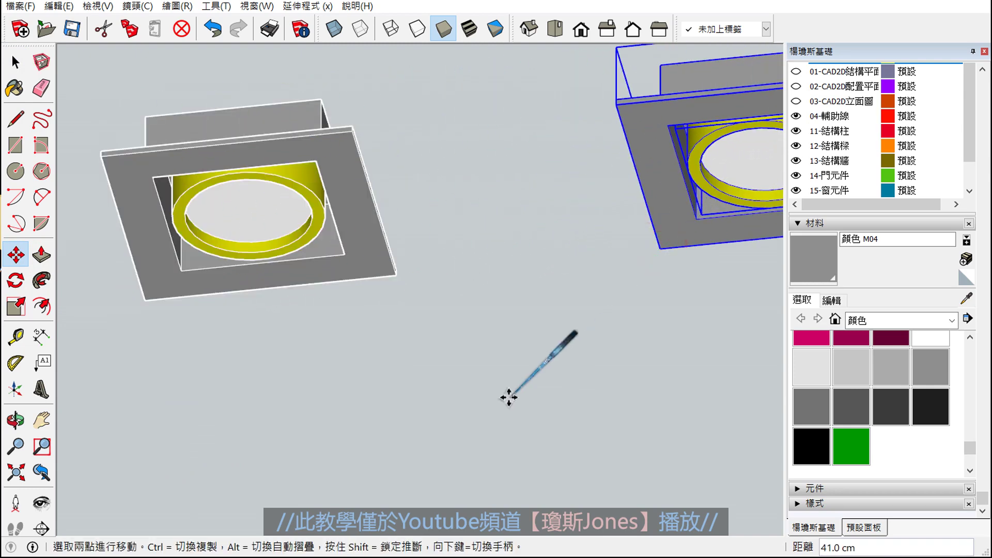
key(space)
Pan and zoom so the original and copied boxes show side by side
shift+middle_drag(687, 318, 485, 324)
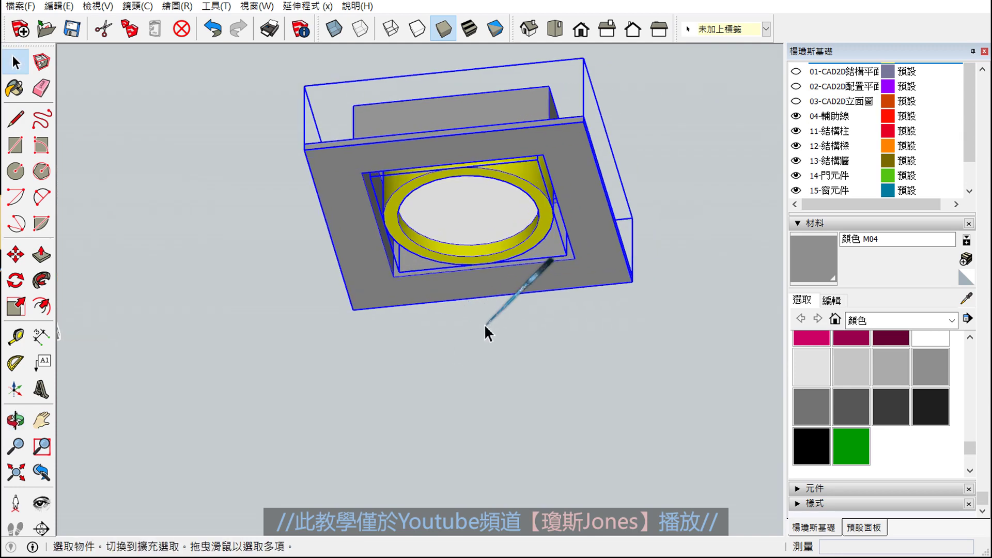
scroll(485, 324, up, 1)
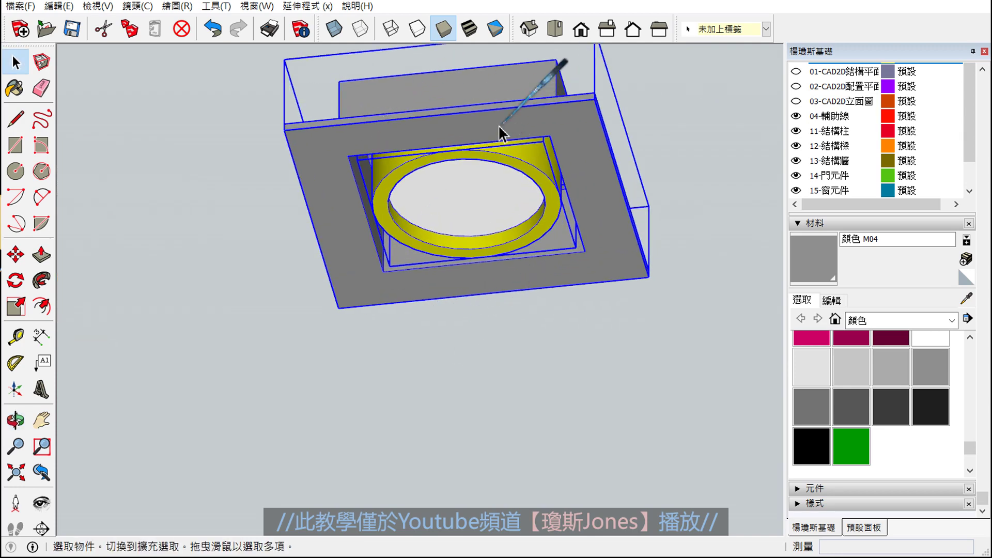
scroll(498, 125, down, 3)
middle_drag(587, 248, 295, 240)
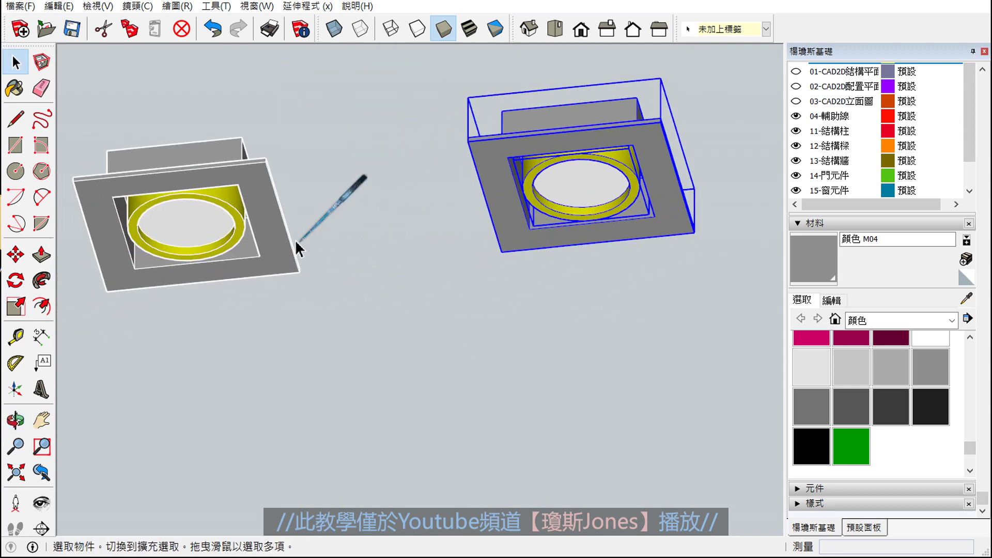
click(205, 222)
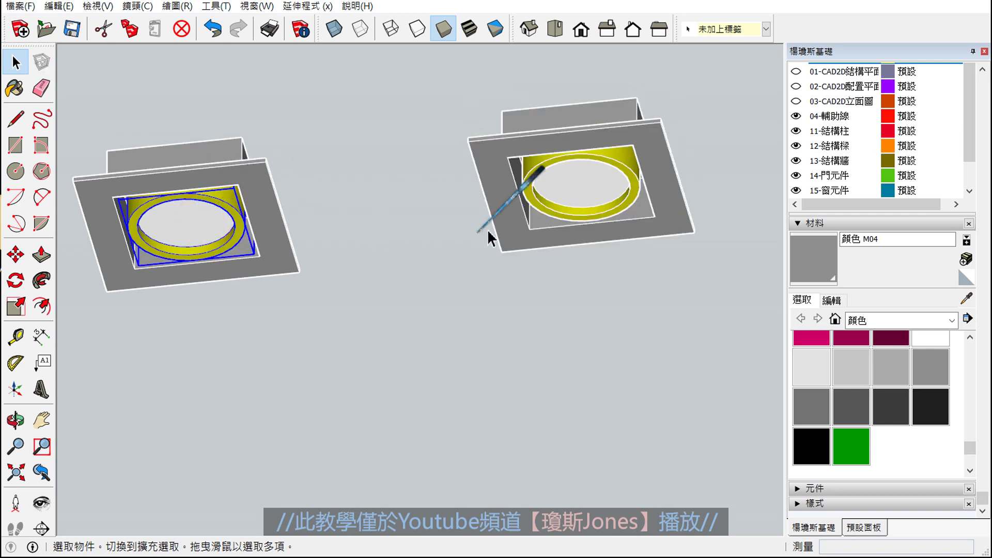
click(261, 167)
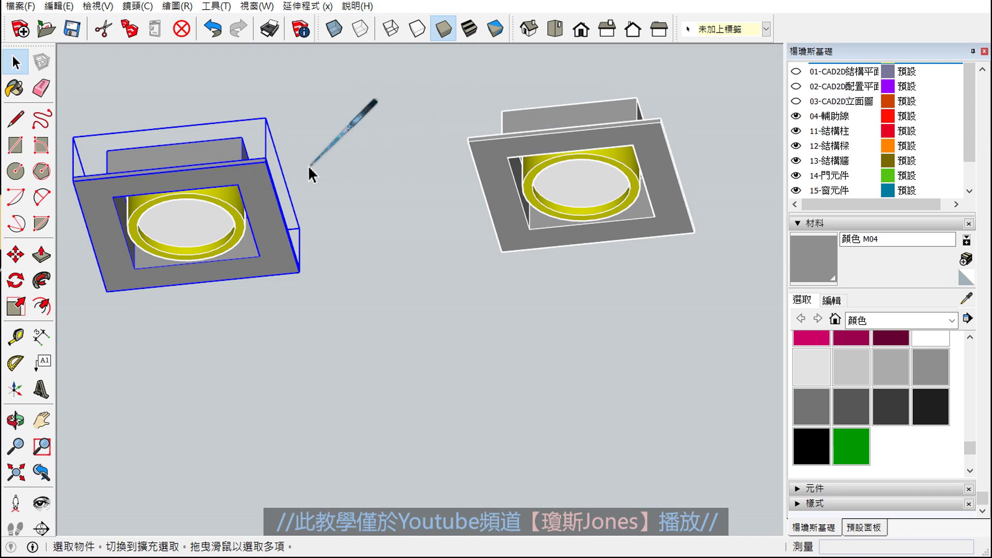
click(506, 151)
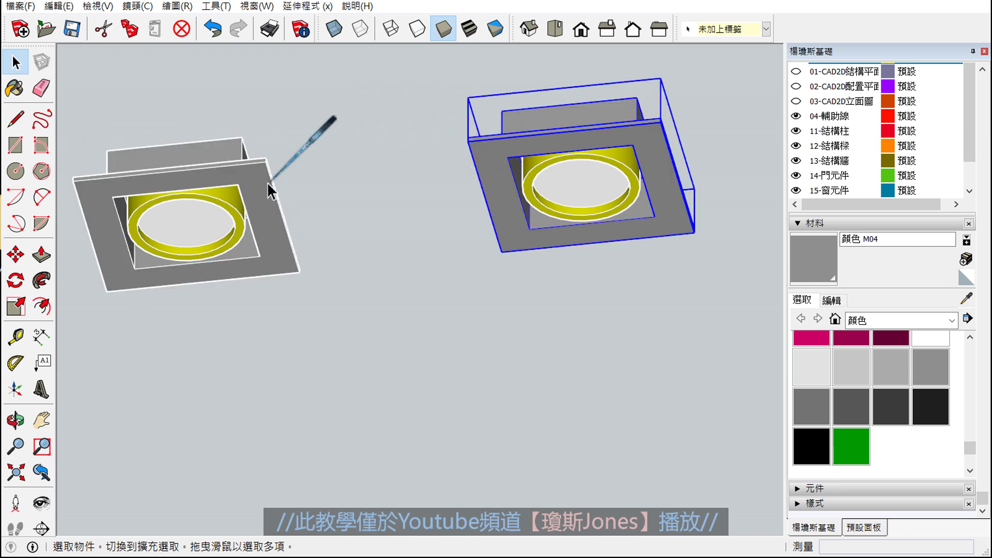
middle_drag(516, 221, 562, 196)
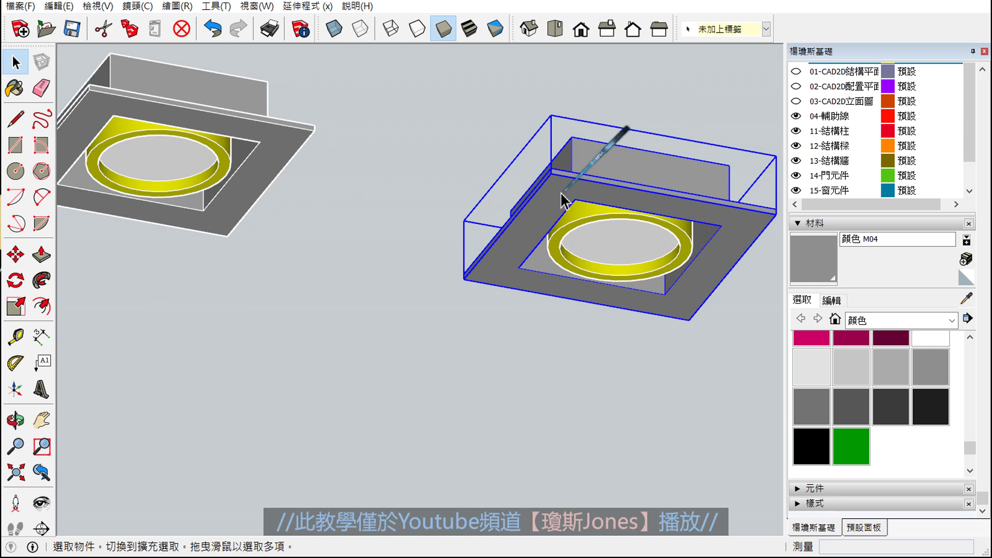
click(561, 194)
double_click(561, 194)
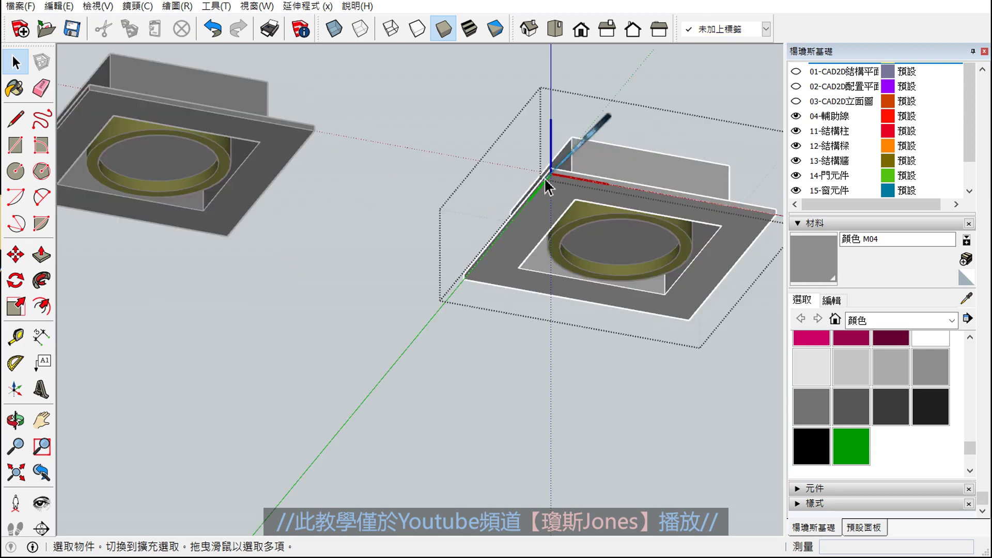
click(42, 254)
mouse_move(532, 221)
mouse_down()
mouse_move(511, 346)
mouse_move(500, 347)
mouse_up()
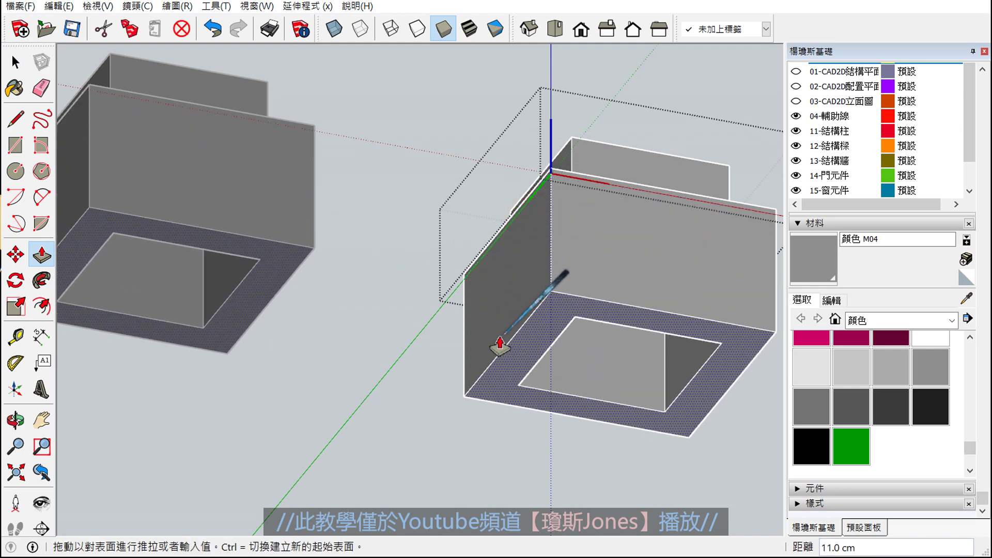
drag(500, 345, 499, 344)
key(Escape)
middle_drag(527, 333, 498, 299)
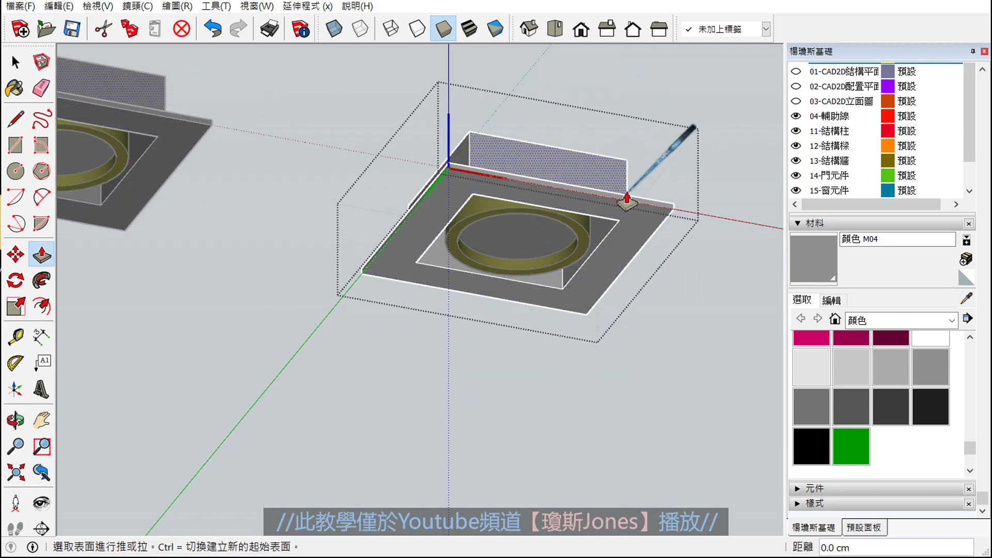
shift+middle_drag(395, 264, 550, 262)
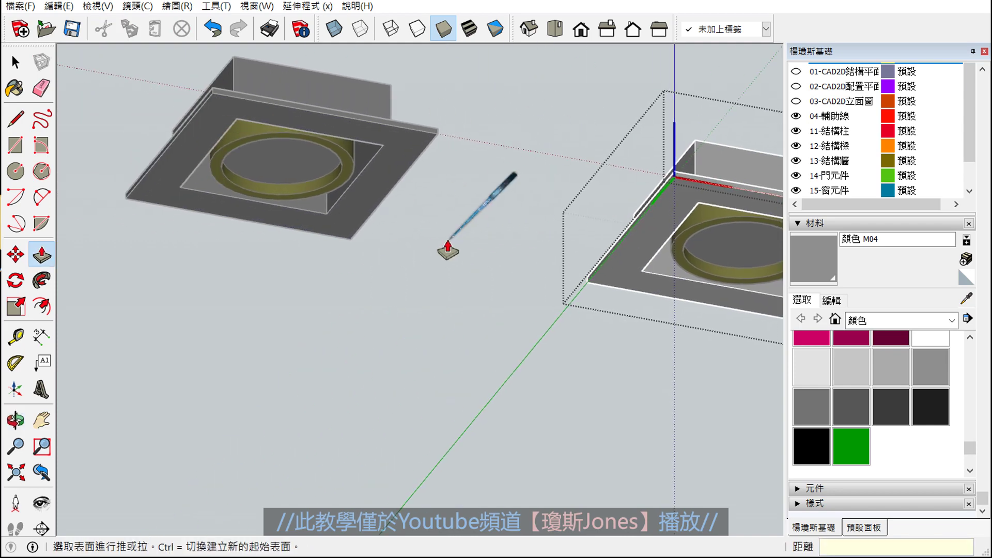
key(space)
mouse_move(461, 250)
middle_down()
mouse_move(488, 262)
mouse_move(454, 265)
middle_up()
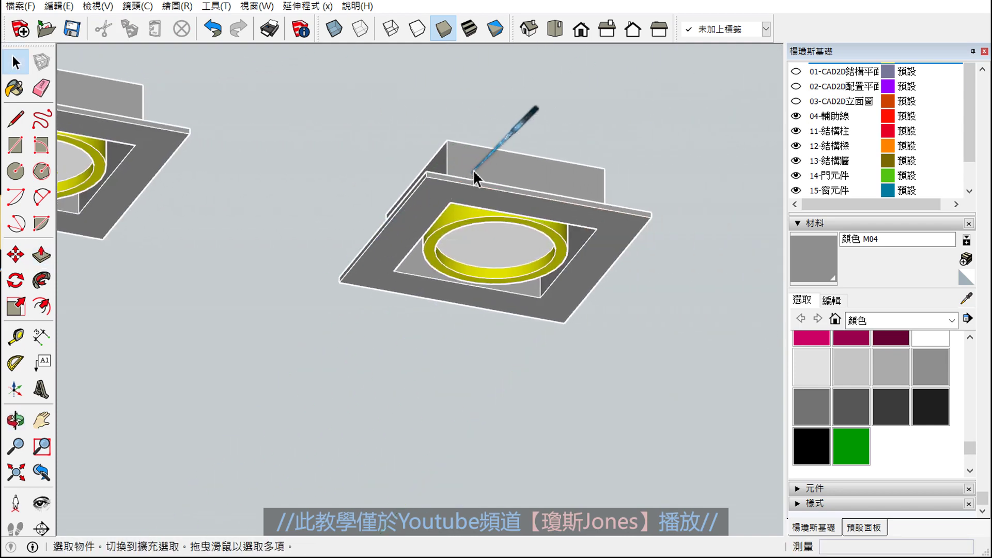
Explode the copied flanged box component into loose editable geometry
click(476, 167)
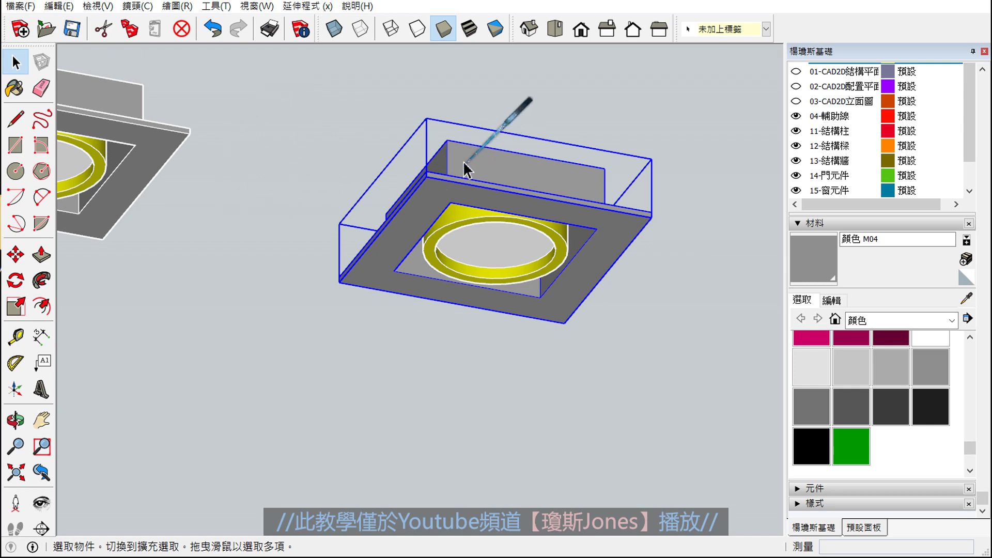
right_click(486, 177)
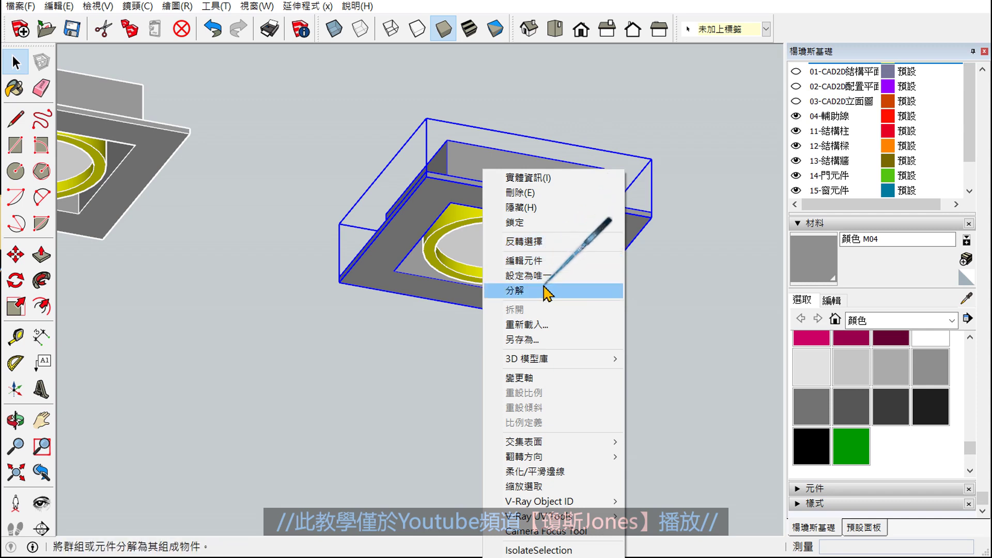
click(545, 292)
click(501, 339)
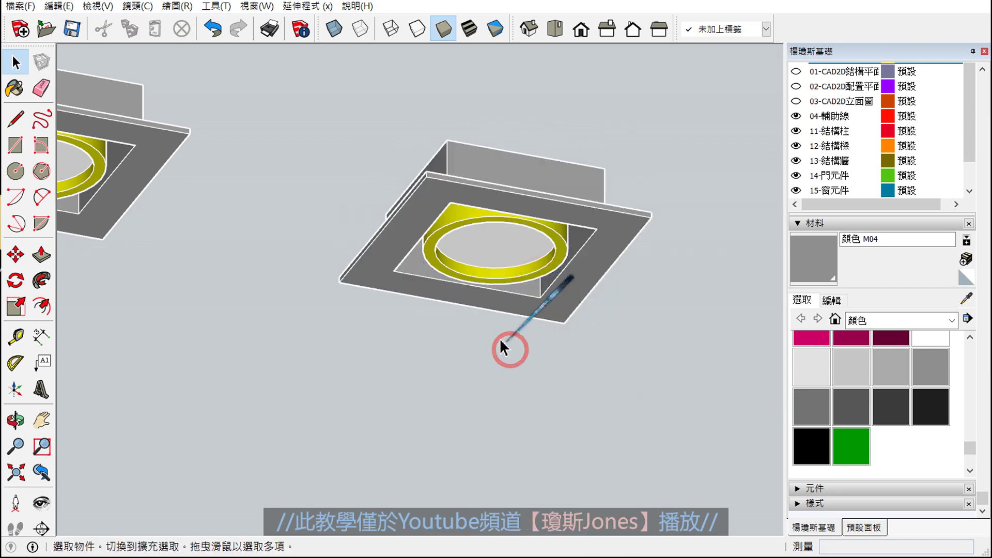
Test Push/Pull on the gray slab face, then cancel it with Esc
click(423, 216)
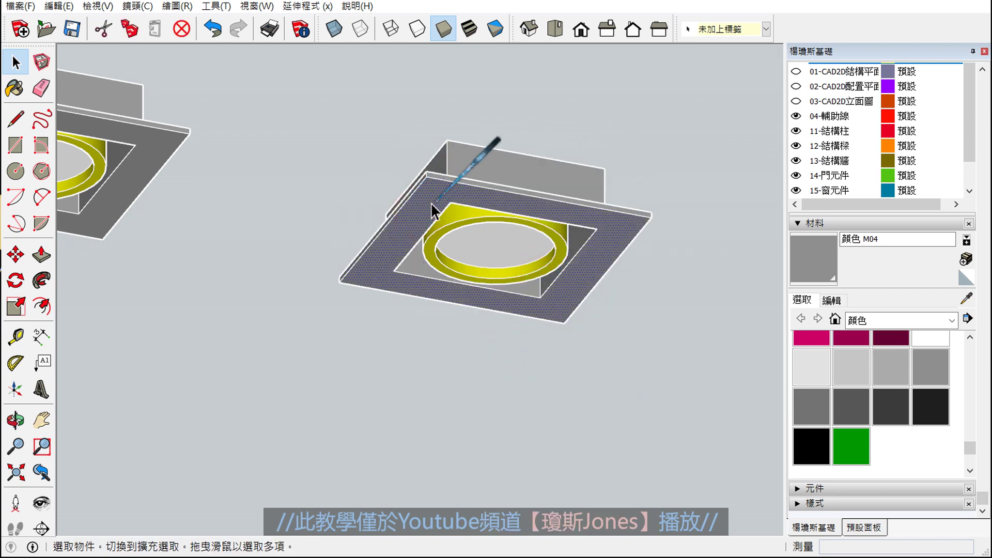
shift+middle_drag(423, 216, 436, 203)
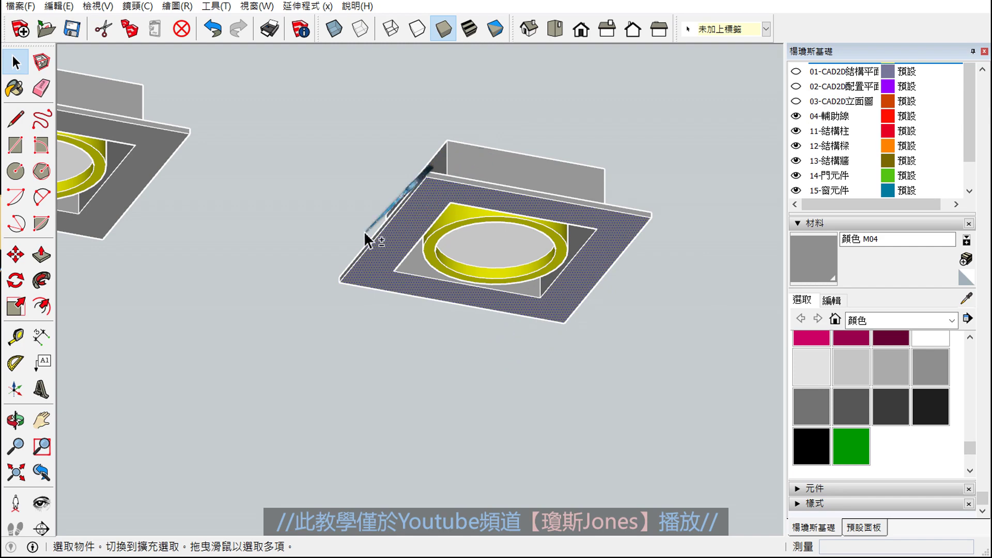
click(42, 255)
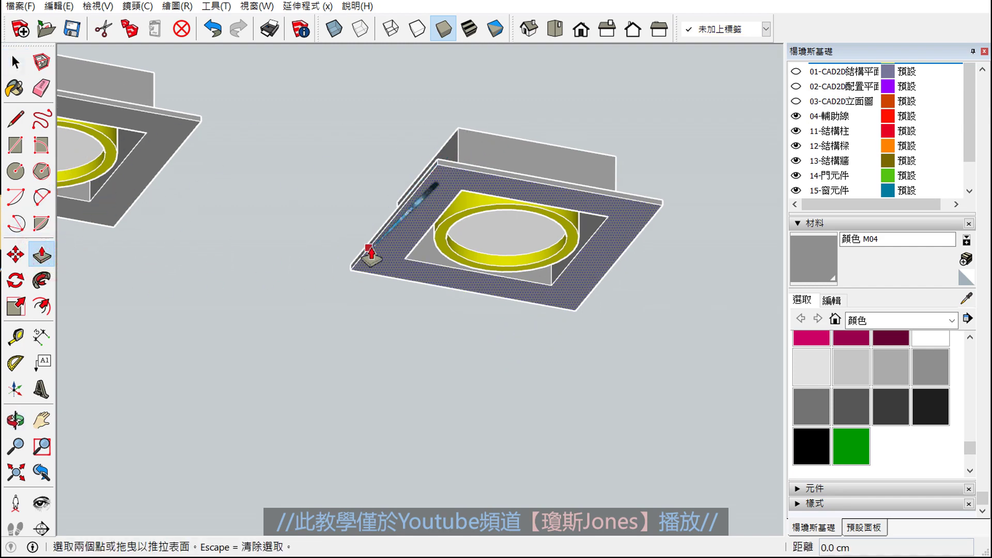
click(401, 228)
key(Escape)
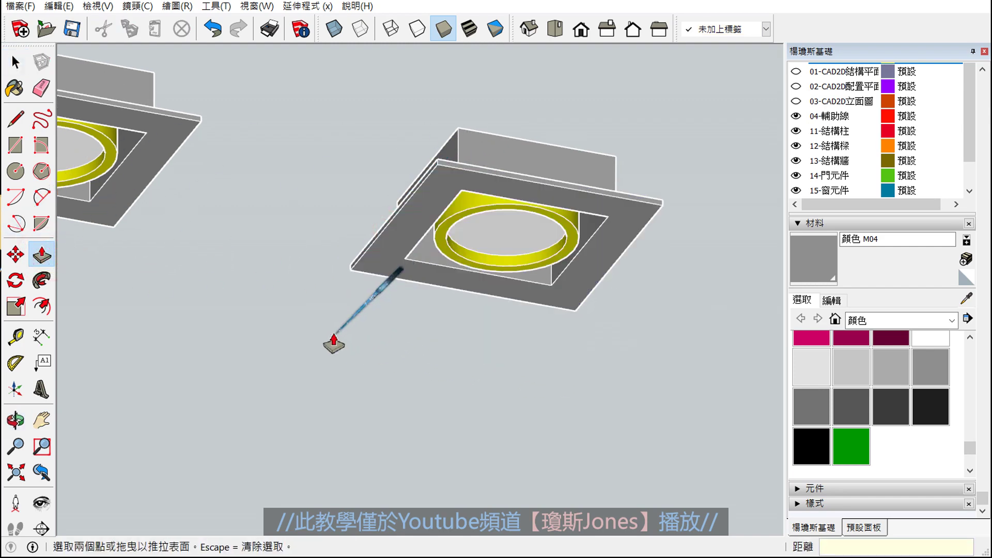
key(space)
shift+middle_drag(441, 318, 408, 333)
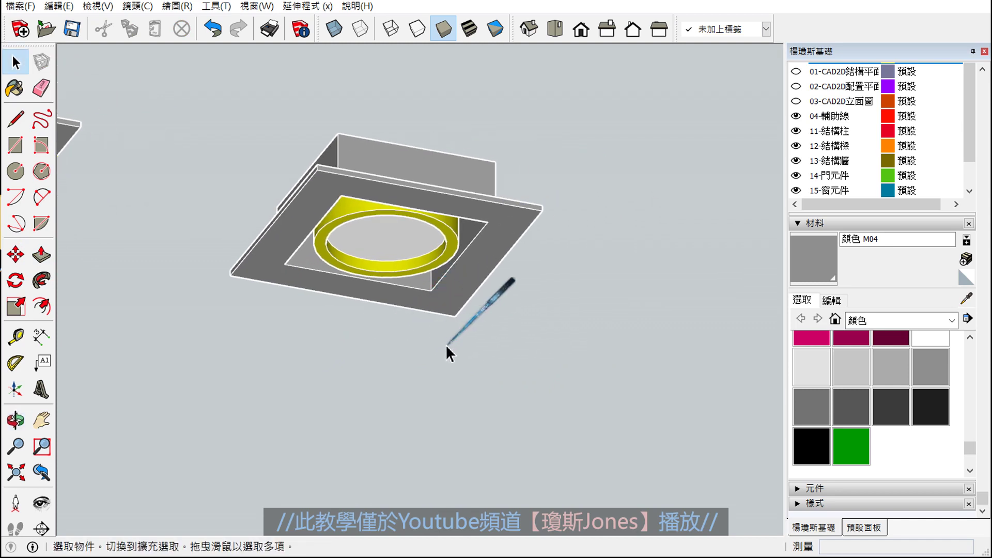
Select the inner frame and yellow ring inside the exploded box, zooming in closer
shift+middle_drag(321, 334, 491, 343)
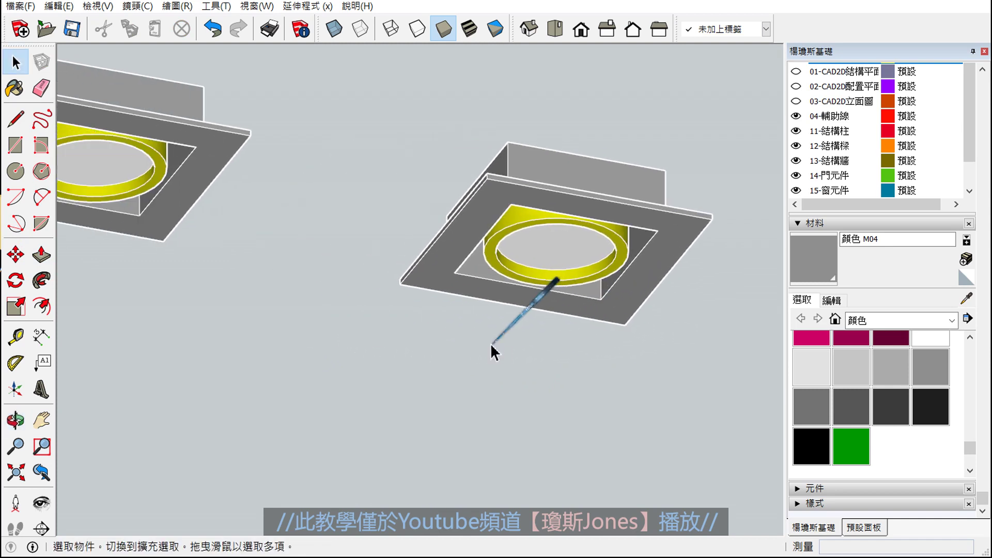
click(575, 253)
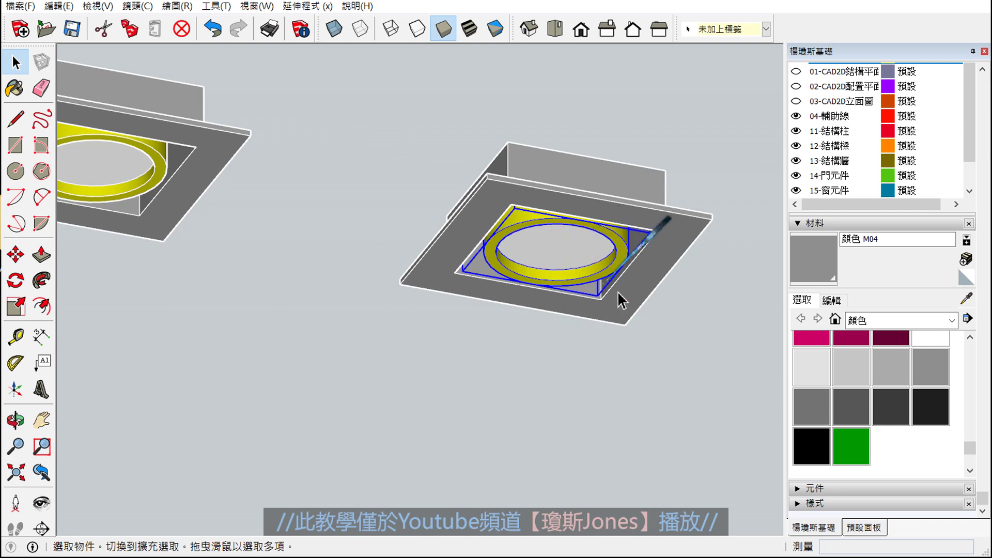
shift+middle_drag(620, 299, 479, 277)
scroll(465, 277, up, 2)
scroll(455, 269, up, 1)
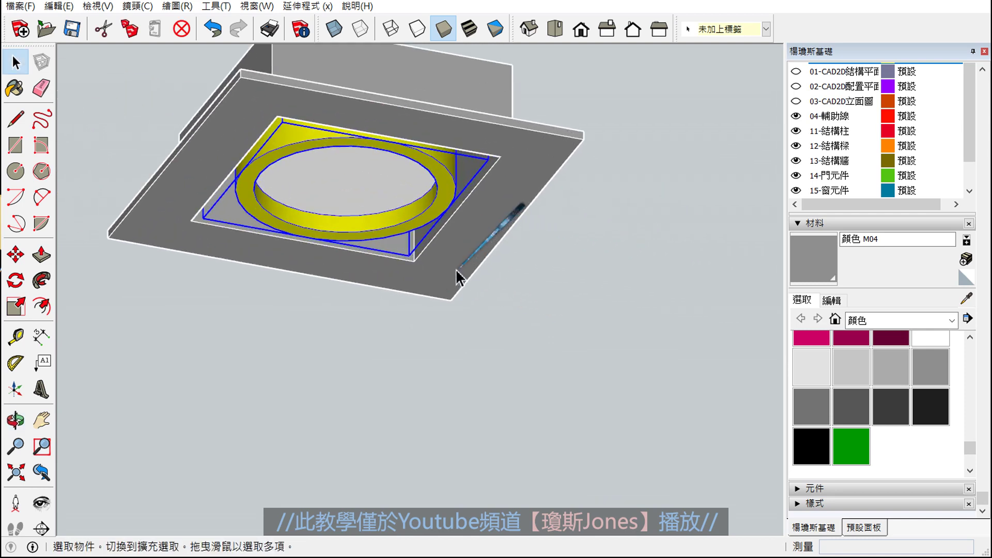
scroll(476, 284, down, 2)
scroll(476, 284, down, 2)
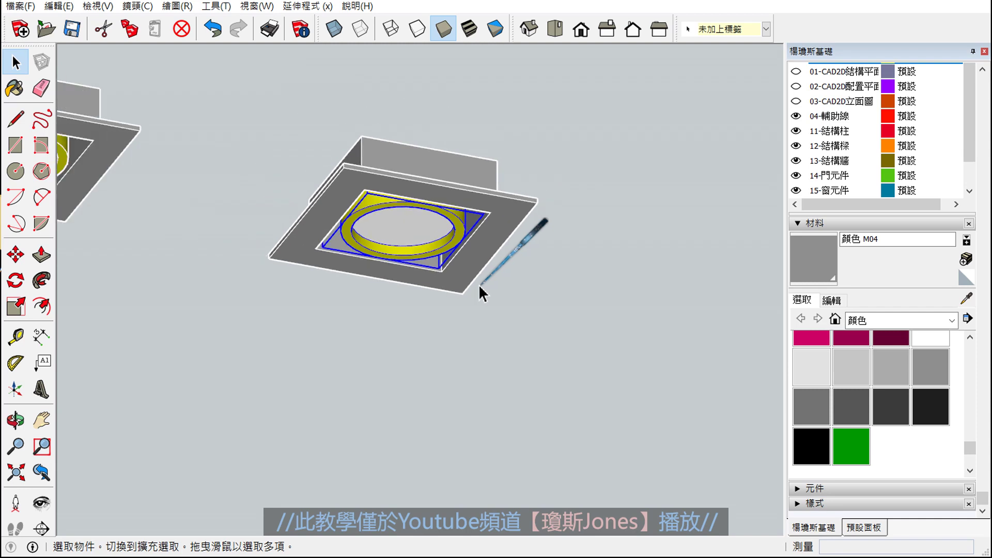
shift+middle_drag(370, 284, 422, 307)
scroll(452, 258, up, 3)
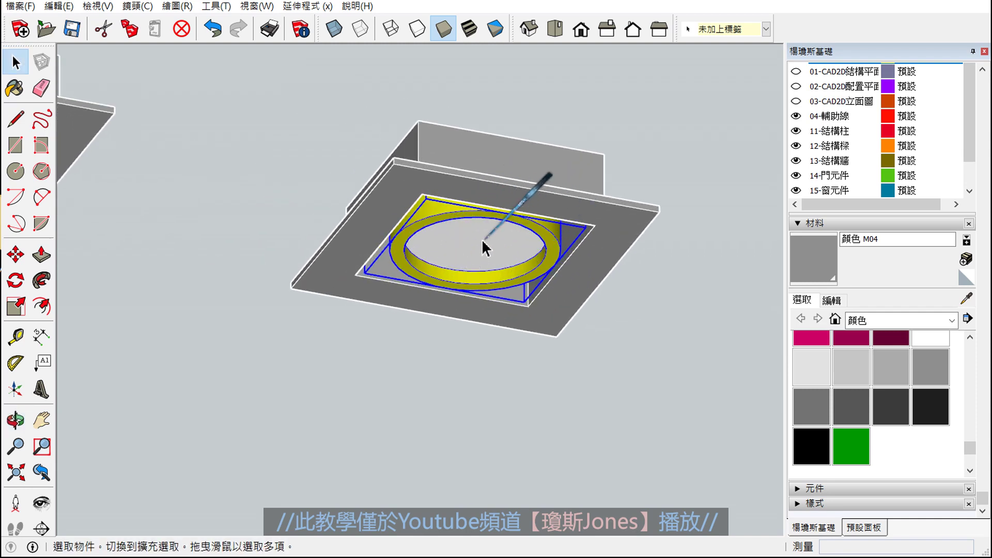
scroll(485, 247, down, 1)
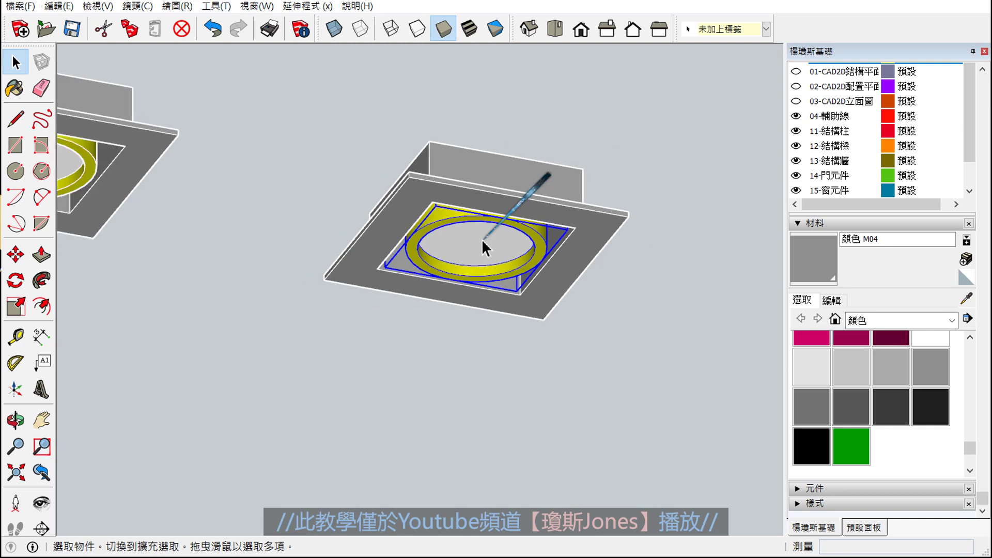
click(484, 242)
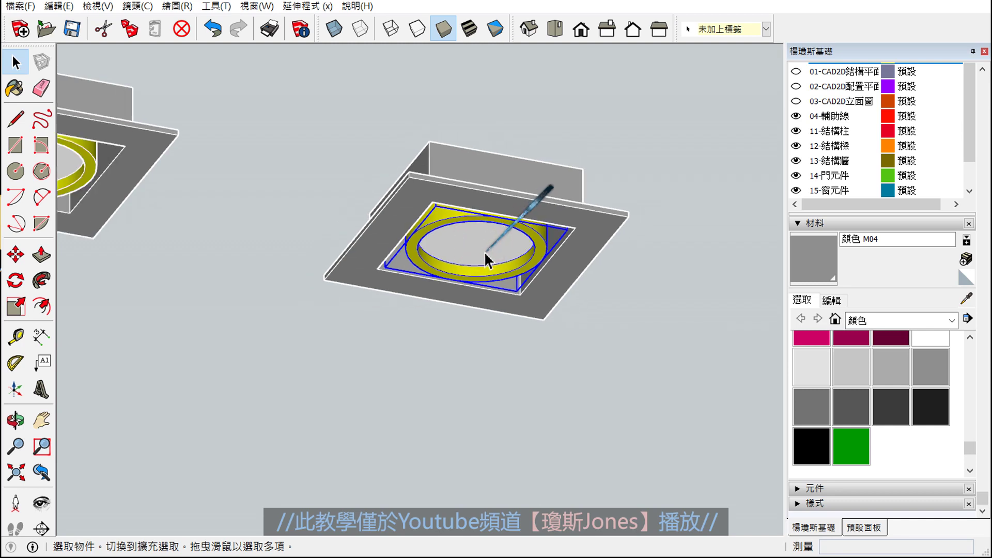
shift+middle_drag(490, 259, 345, 247)
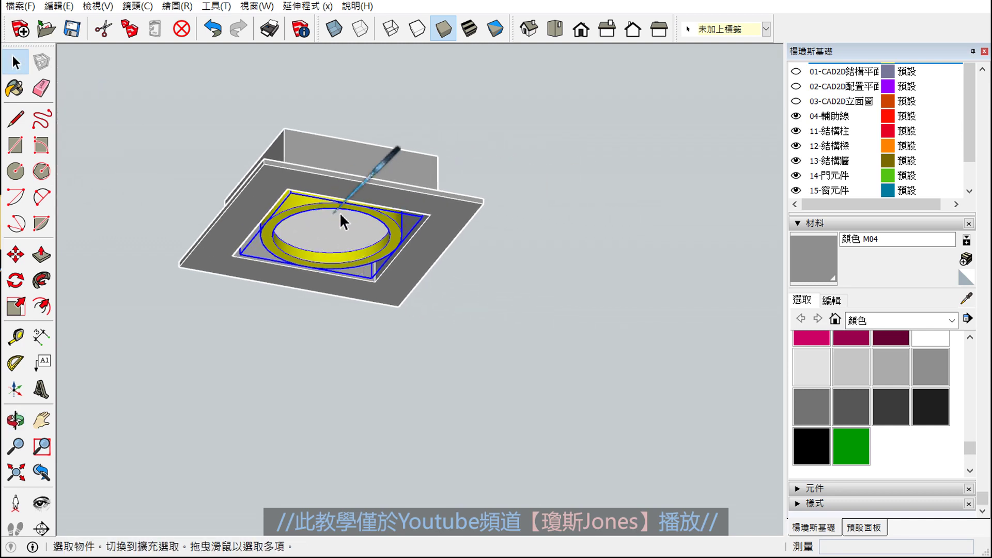
Move the yellow ring from its corner to a spot right of the box
click(15, 255)
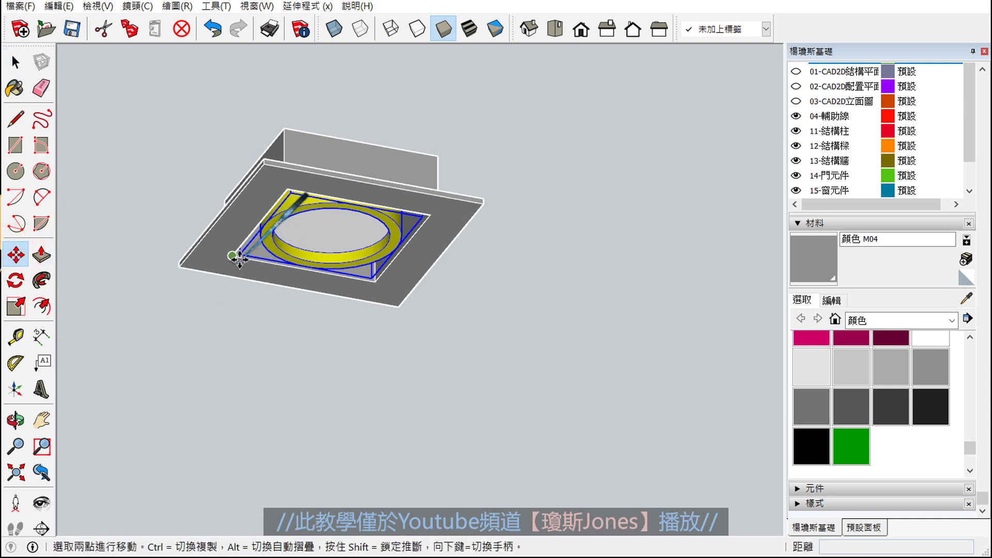
click(230, 258)
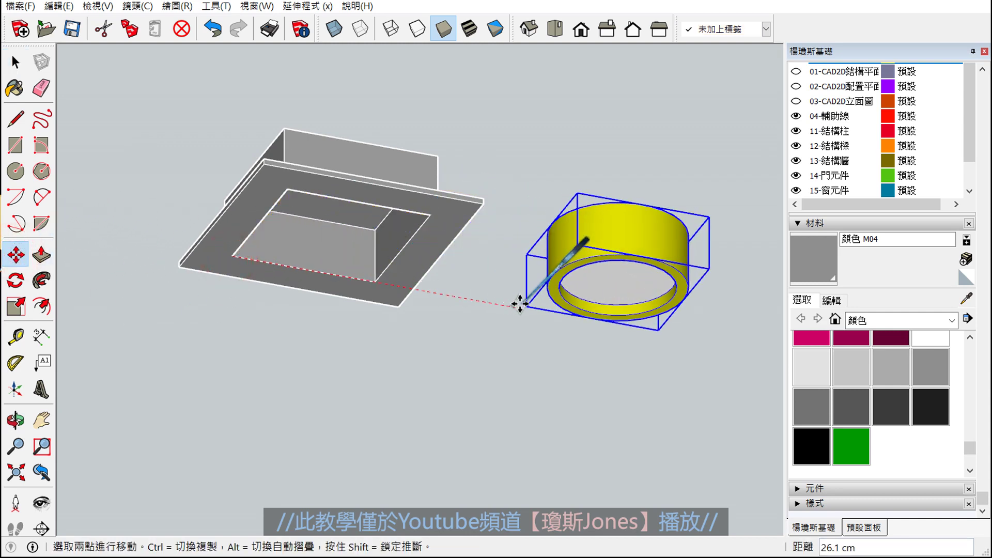
click(519, 304)
key(space)
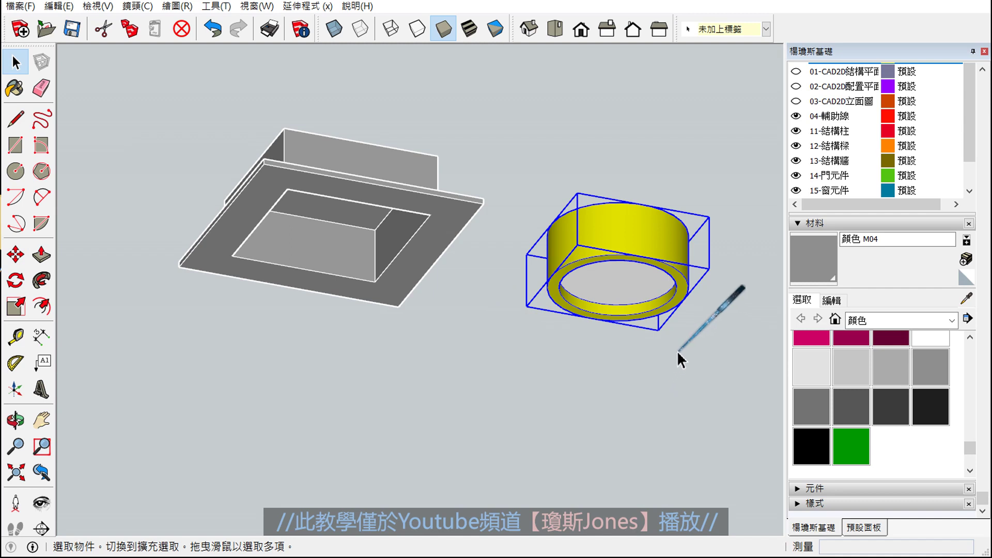
Copy the yellow ring with Ctrl-Move and place the copy beside the original
click(715, 306)
scroll(565, 284, up, 2)
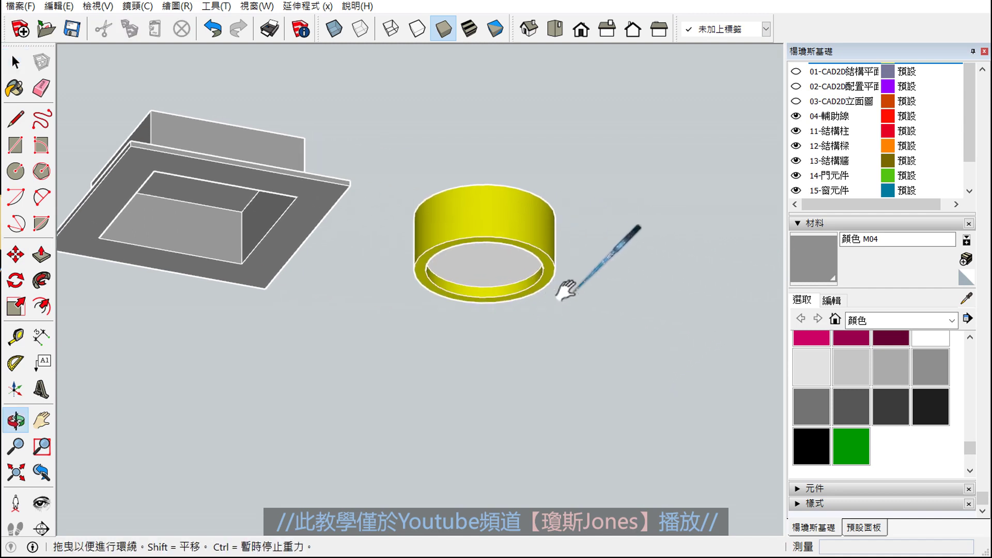
scroll(563, 274, up, 1)
click(544, 265)
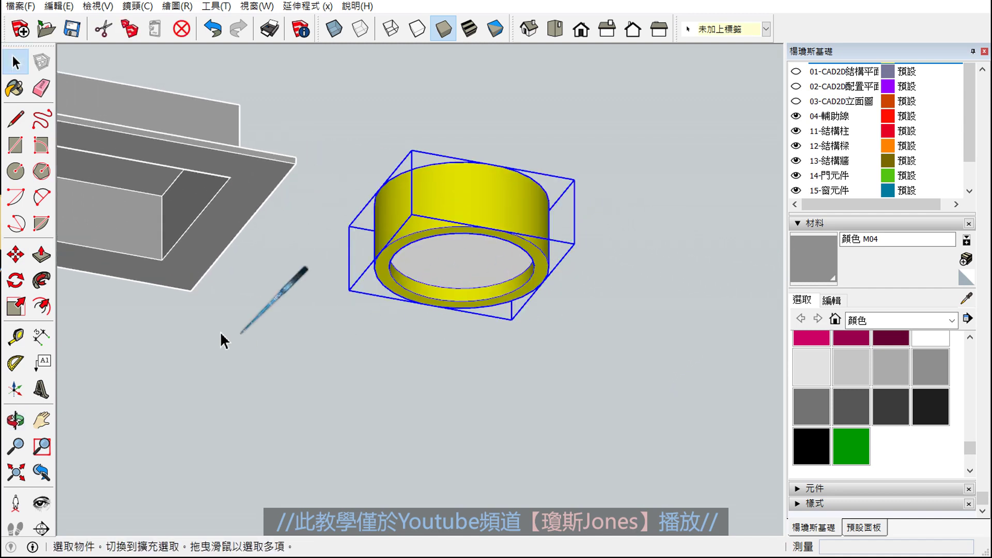
click(15, 255)
scroll(398, 317, up, 1)
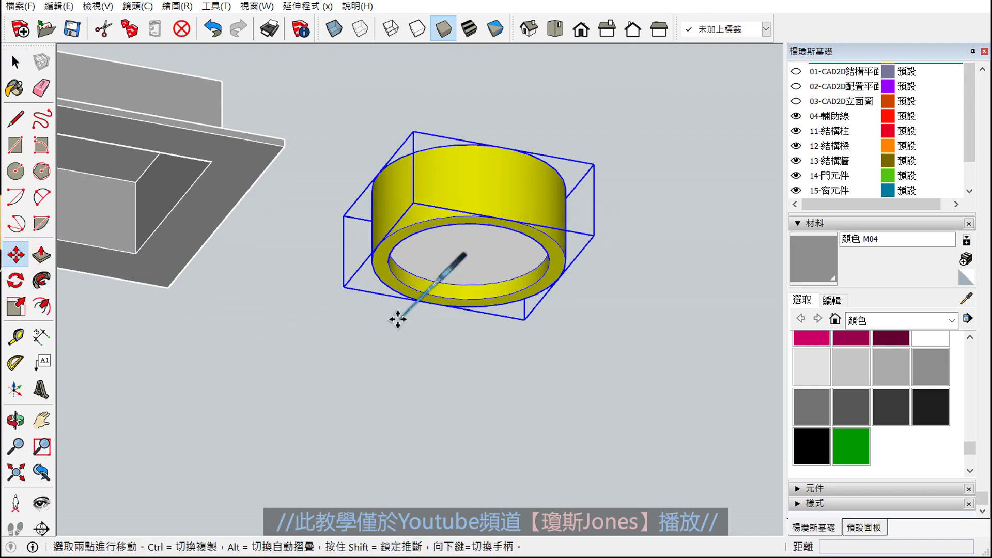
scroll(395, 318, up, 2)
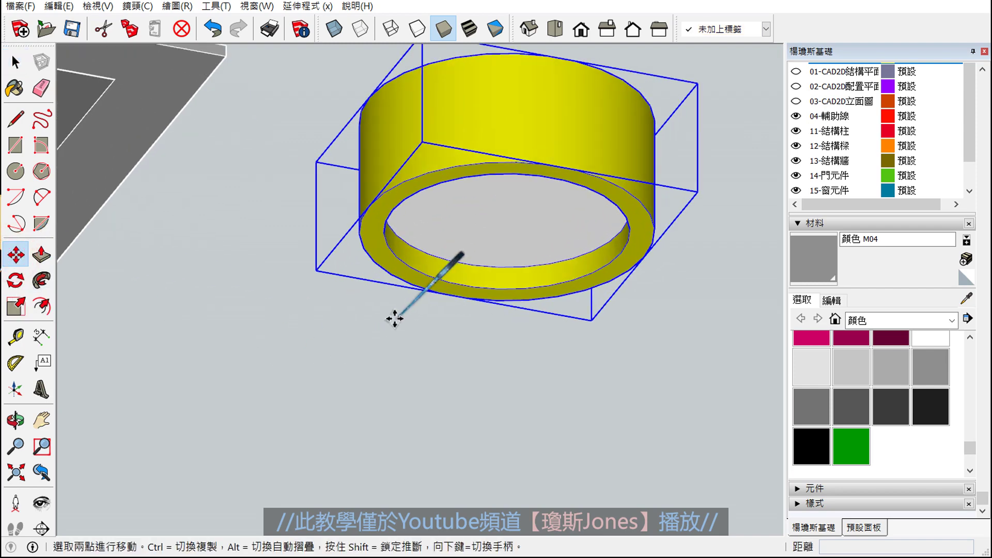
click(316, 270)
key(ctrl)
scroll(603, 336, up, 1)
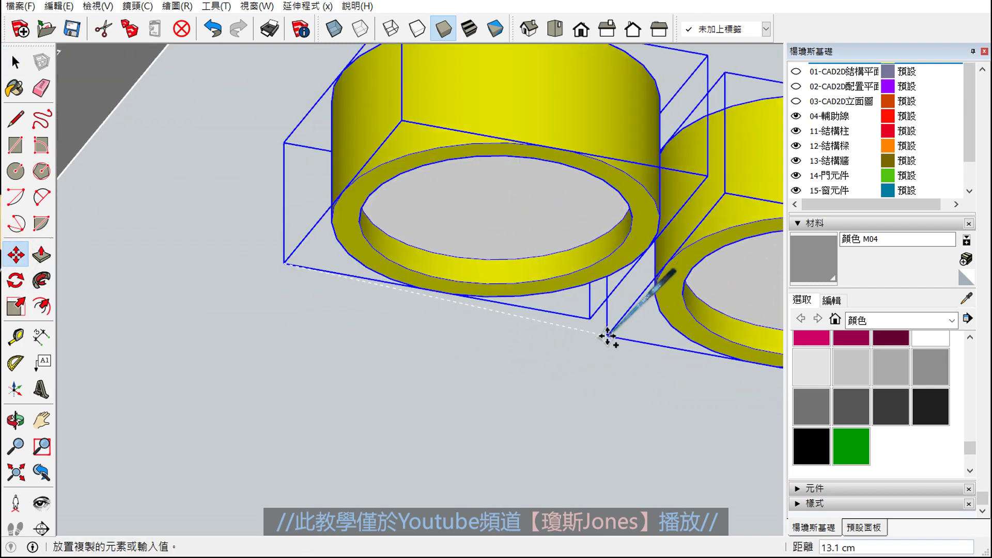
scroll(598, 321, up, 2)
scroll(586, 316, up, 1)
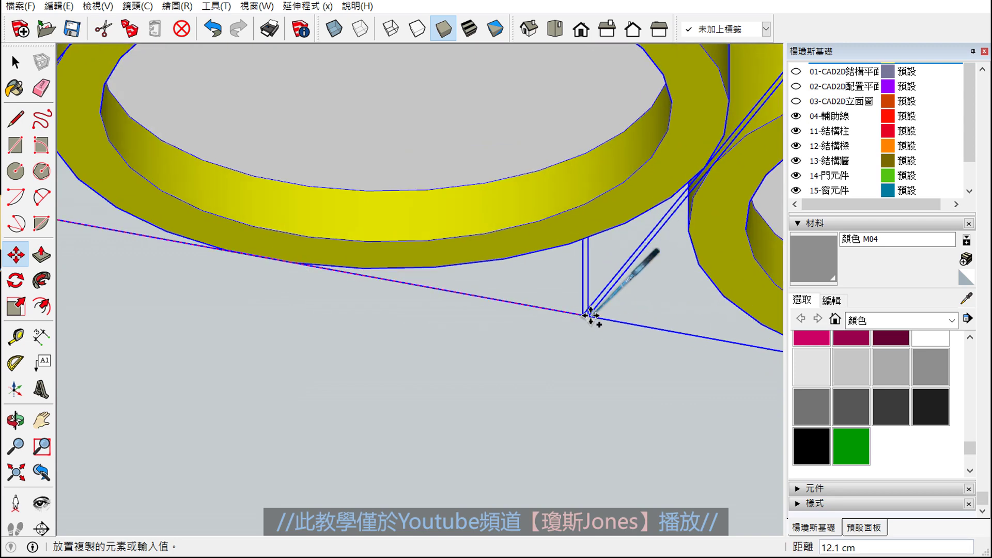
scroll(583, 315, up, 1)
click(579, 313)
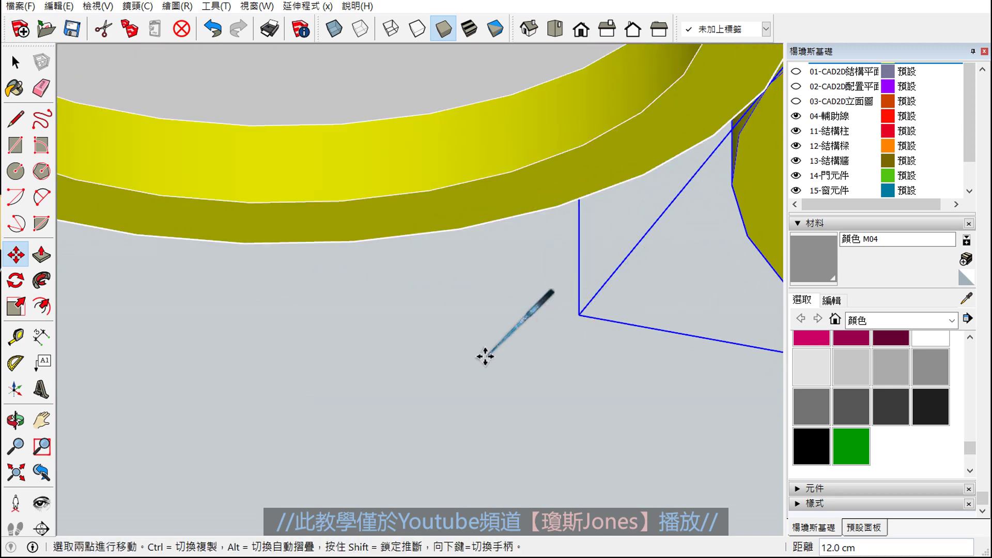
Nudge the copied ring 0.5 cm along the red axis so it sits snugly
scroll(497, 356, down, 2)
scroll(493, 362, down, 1)
scroll(569, 372, down, 2)
scroll(505, 243, up, 2)
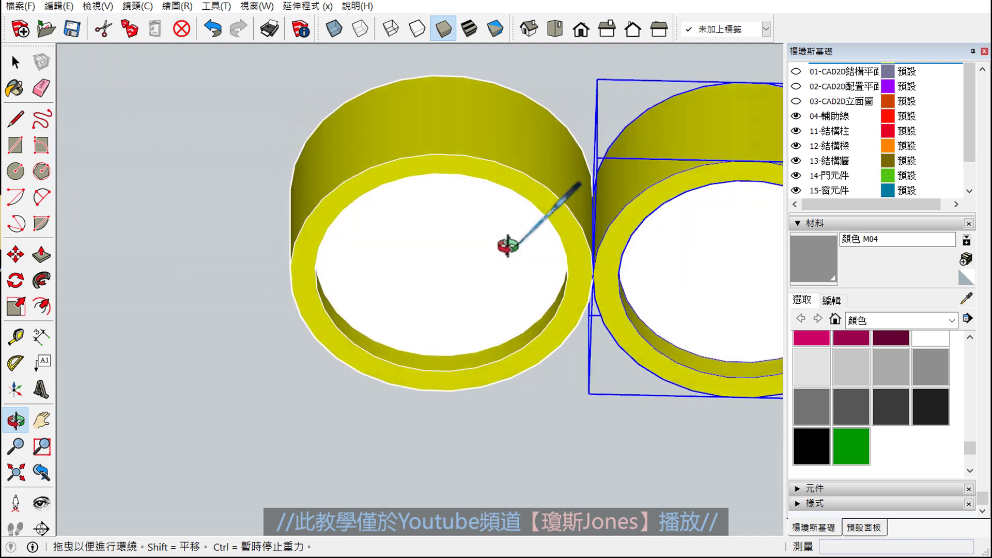
scroll(538, 332, down, 2)
shift+middle_drag(645, 383, 394, 310)
scroll(388, 321, up, 1)
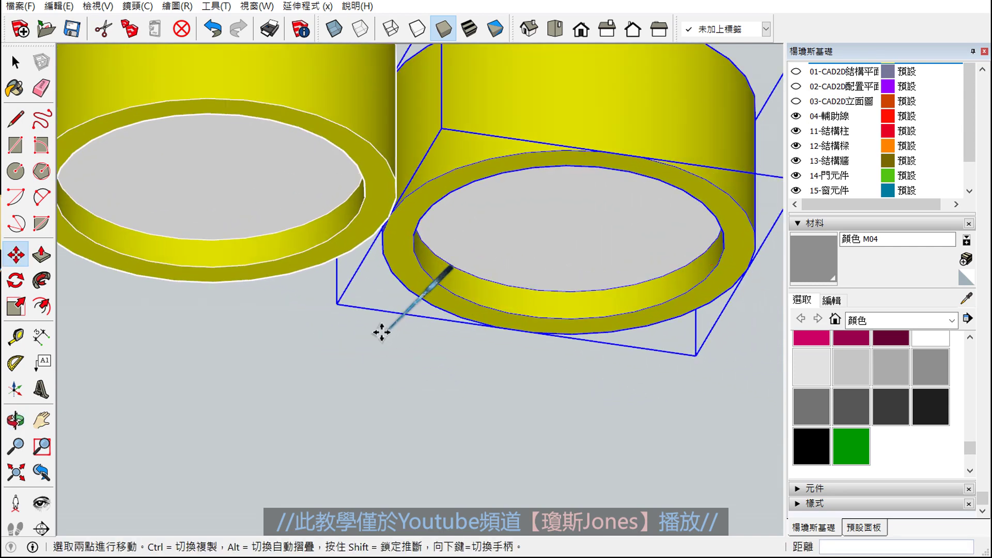
scroll(336, 312, up, 1)
click(339, 302)
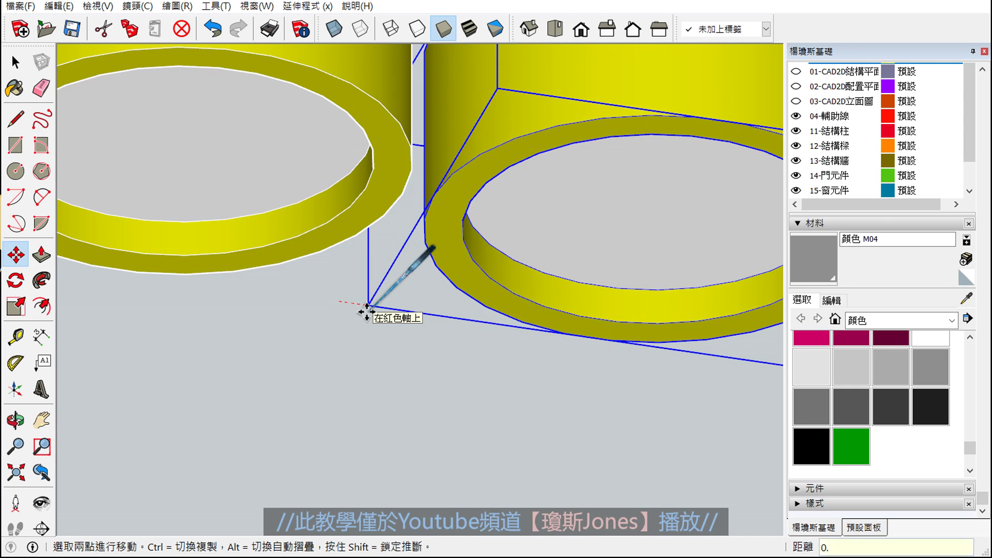
text(5)
key(Return)
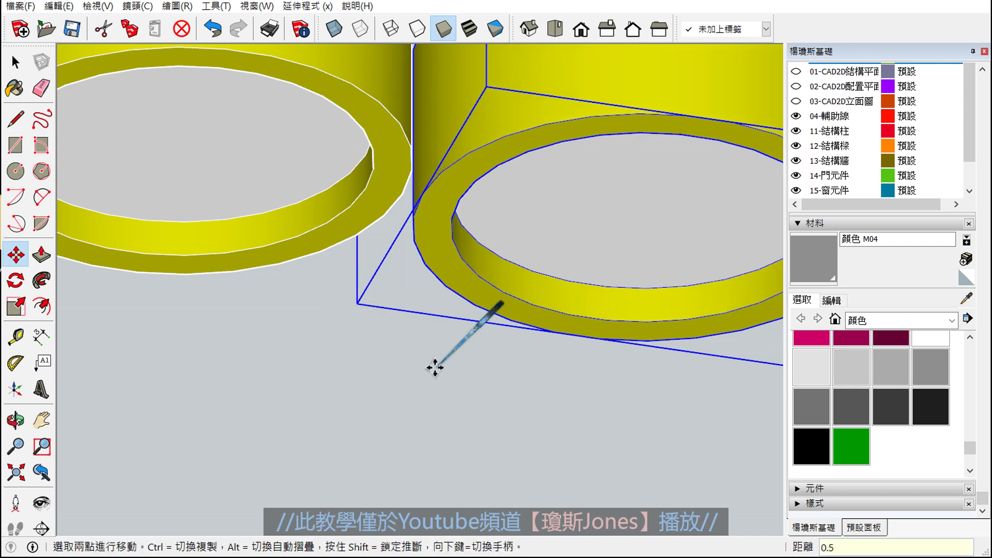
scroll(424, 361, down, 3)
key(space)
click(464, 396)
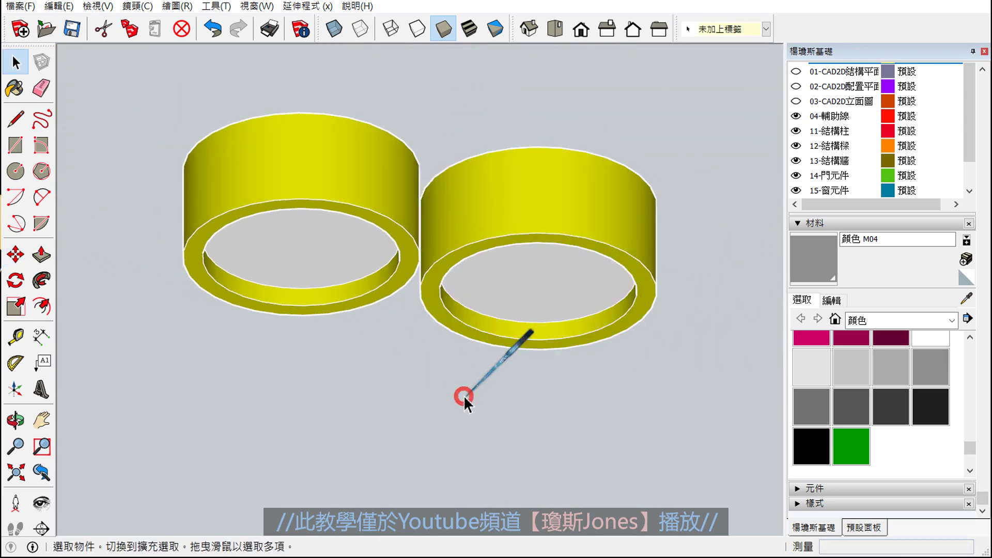
Zoom out and orbit to a top-down view showing the box and both rings
mouse_move(463, 395)
middle_down()
mouse_move(410, 277)
mouse_move(443, 379)
middle_up()
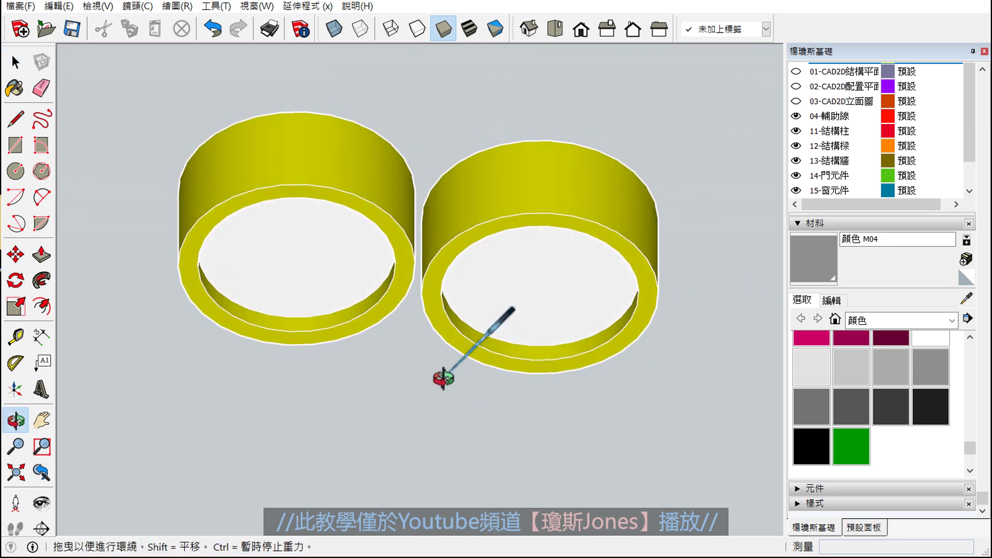
scroll(464, 398, down, 2)
scroll(452, 399, down, 2)
scroll(439, 400, down, 2)
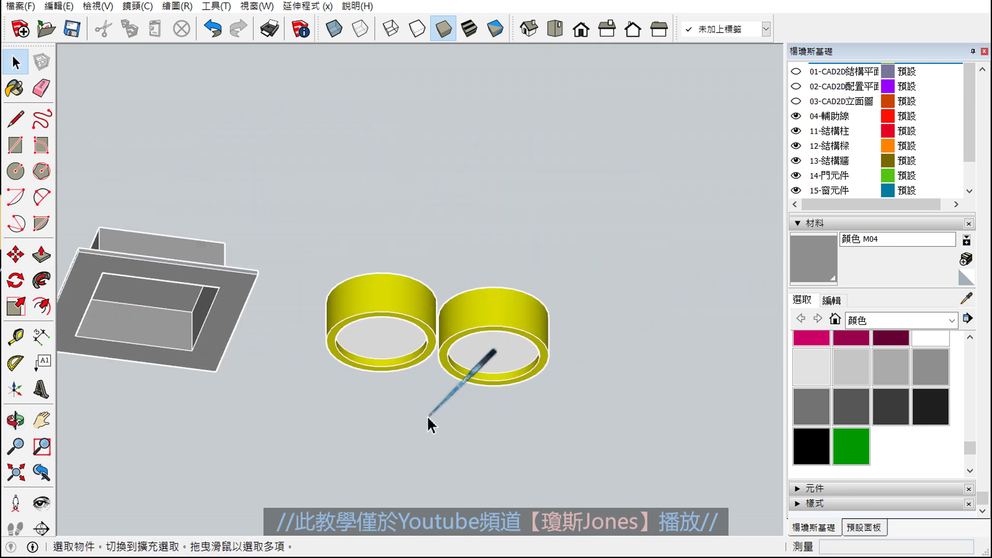
middle_drag(433, 349, 336, 295)
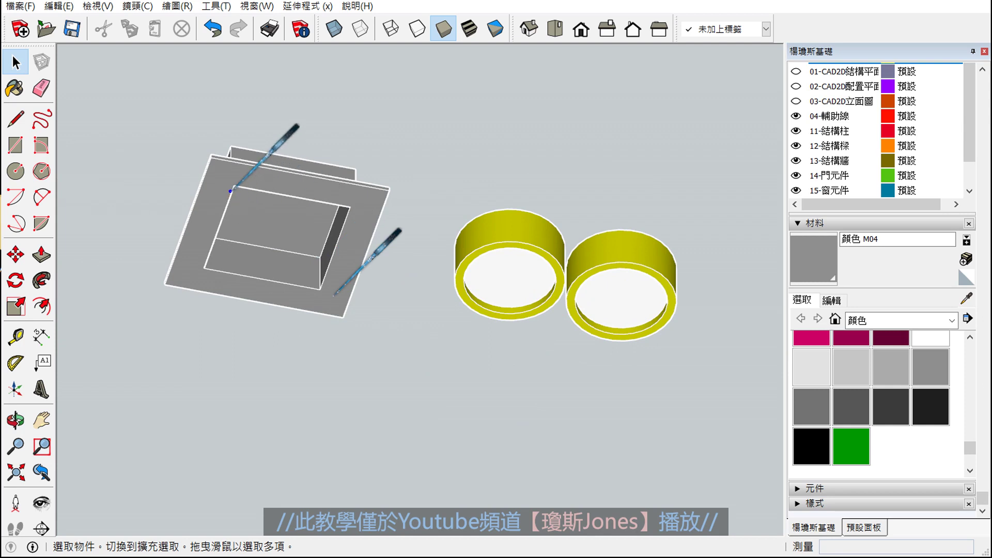
Annotate the box and rings with circles and arrows, then clear the annotations
drag(231, 187, 253, 204)
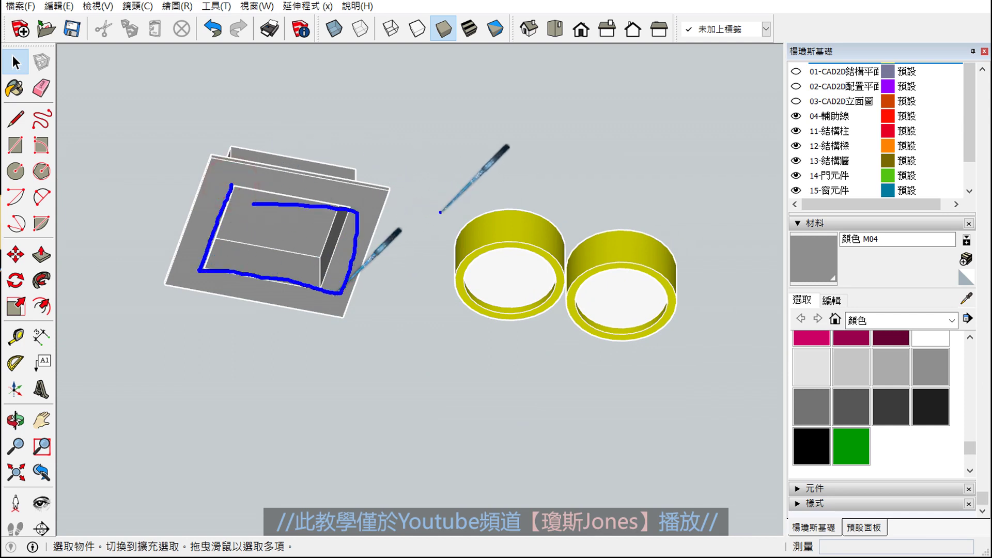
mouse_move(468, 203)
mouse_down()
mouse_move(614, 234)
mouse_move(475, 203)
mouse_up()
mouse_move(305, 149)
mouse_down()
mouse_move(543, 177)
mouse_move(538, 205)
mouse_up()
drag(522, 160, 571, 154)
key(Escape)
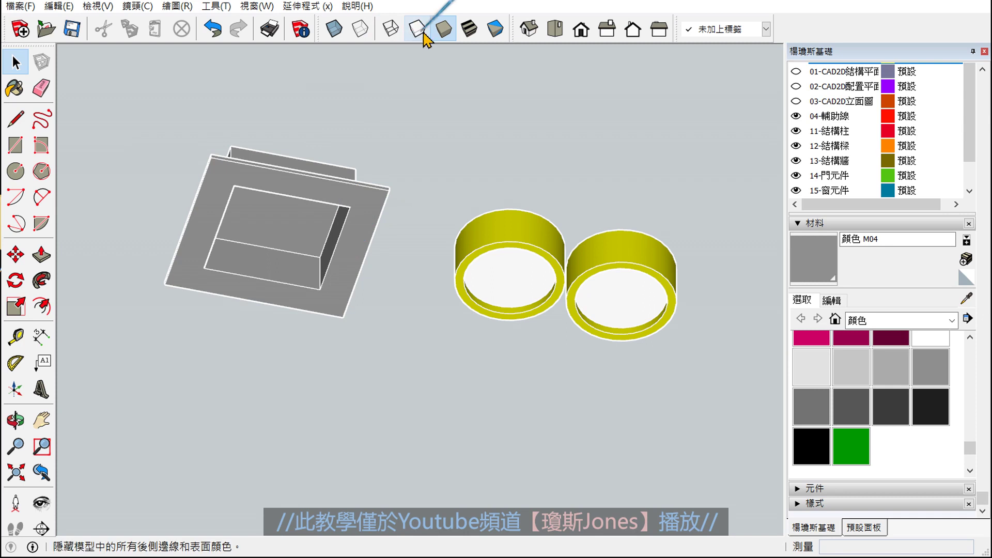
Switch to Top view, select the box, start a Move and cancel it, then pan to the rings
click(555, 30)
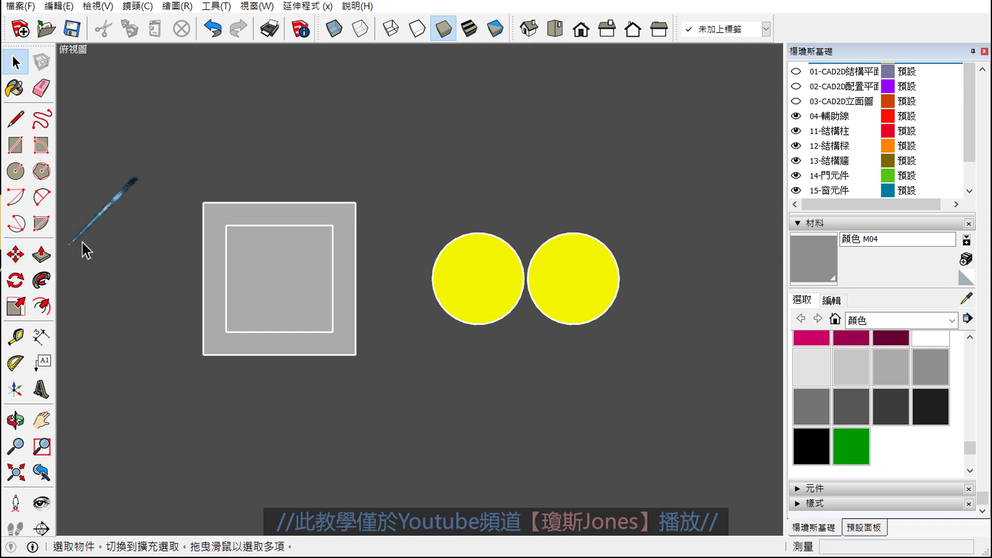
drag(406, 171, 211, 413)
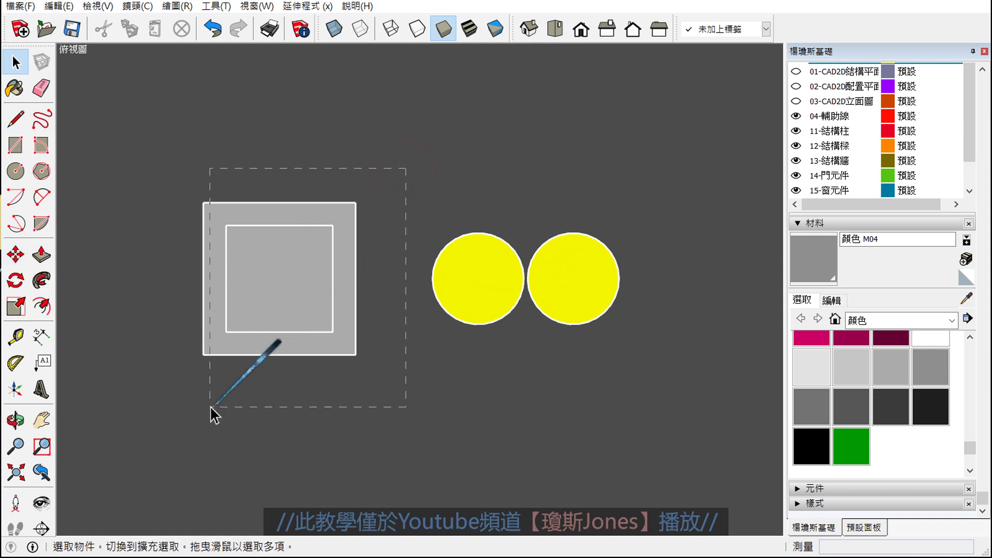
click(20, 255)
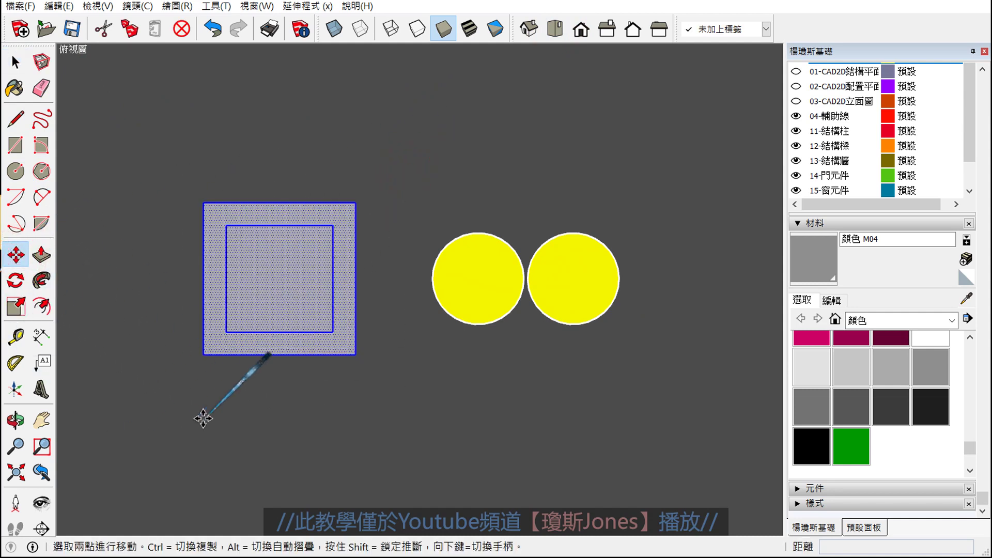
click(203, 354)
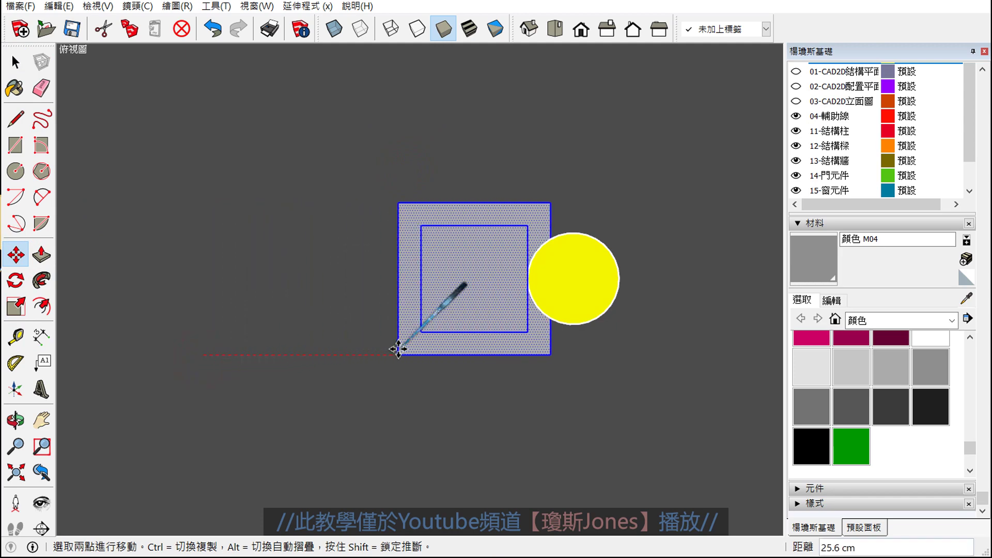
key(Escape)
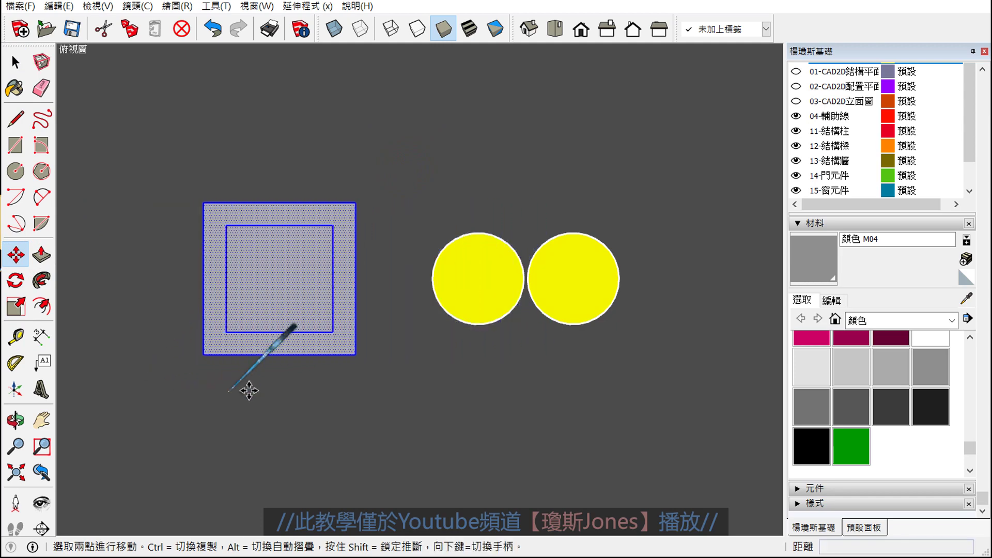
scroll(378, 304, up, 2)
key(space)
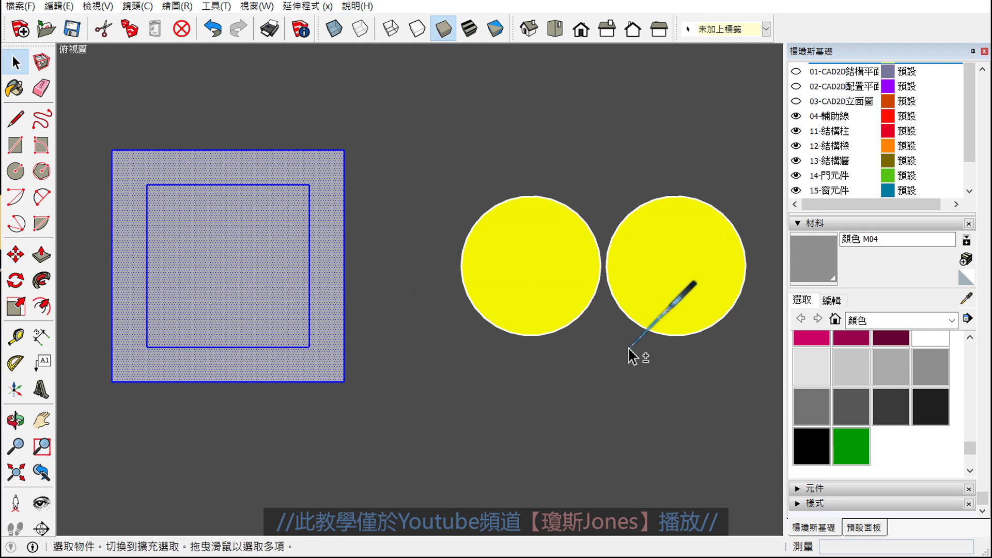
shift+middle_drag(638, 350, 511, 398)
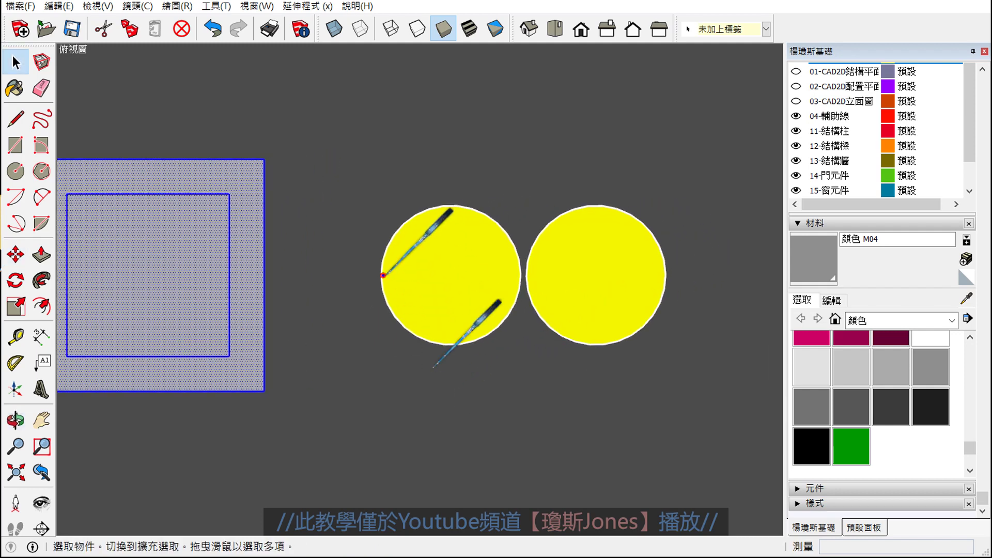
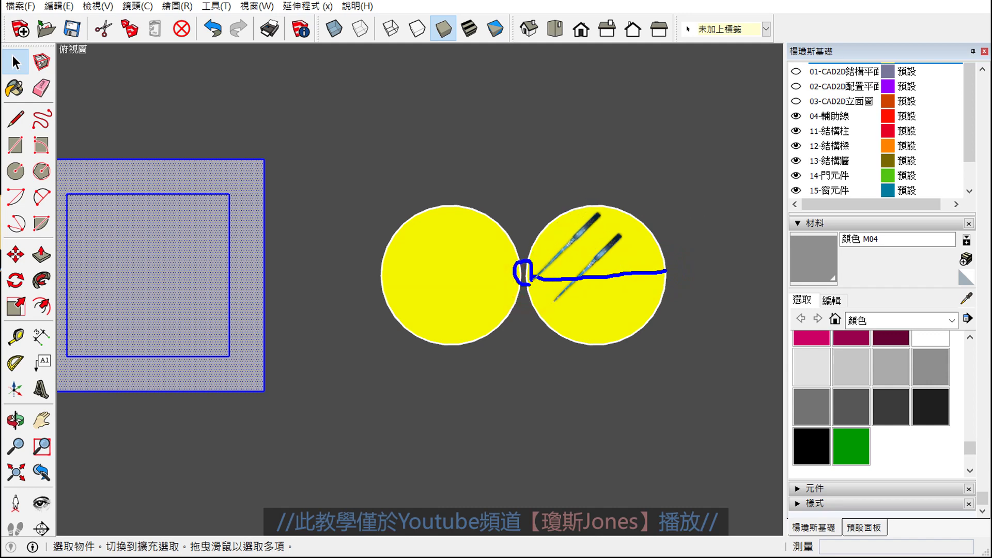
Orbit and pan from top view to a perspective view of the trays and yellow rings
click(390, 354)
key(o)
mouse_move(350, 434)
mouse_down()
mouse_move(323, 361)
mouse_move(329, 372)
mouse_move(322, 122)
mouse_up()
key(space)
scroll(206, 330, up, 5)
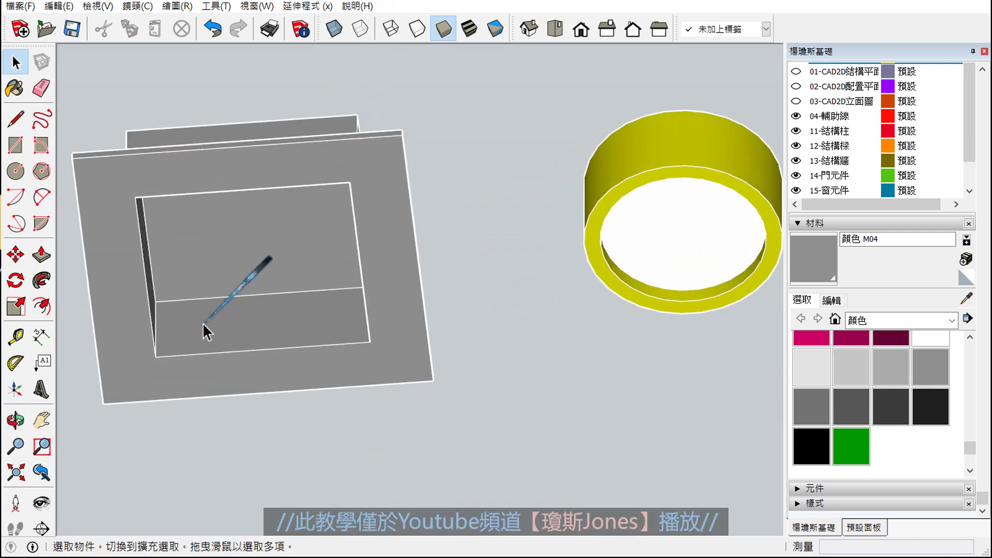
mouse_move(206, 331)
middle_down()
mouse_move(288, 282)
mouse_move(273, 287)
middle_up()
key(o)
mouse_move(305, 281)
mouse_down()
mouse_move(419, 371)
mouse_move(326, 349)
mouse_move(463, 348)
mouse_up()
key(space)
scroll(456, 365, down, 3)
scroll(583, 403, down, 2)
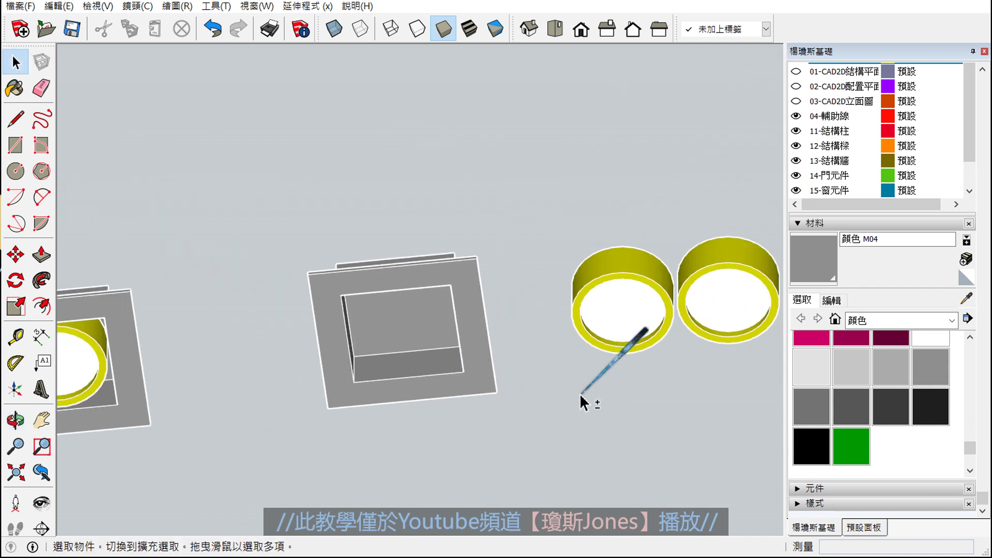
shift+middle_drag(584, 403, 362, 418)
Move both yellow rings right along the red axis, clear of the gray trays
drag(594, 211, 321, 416)
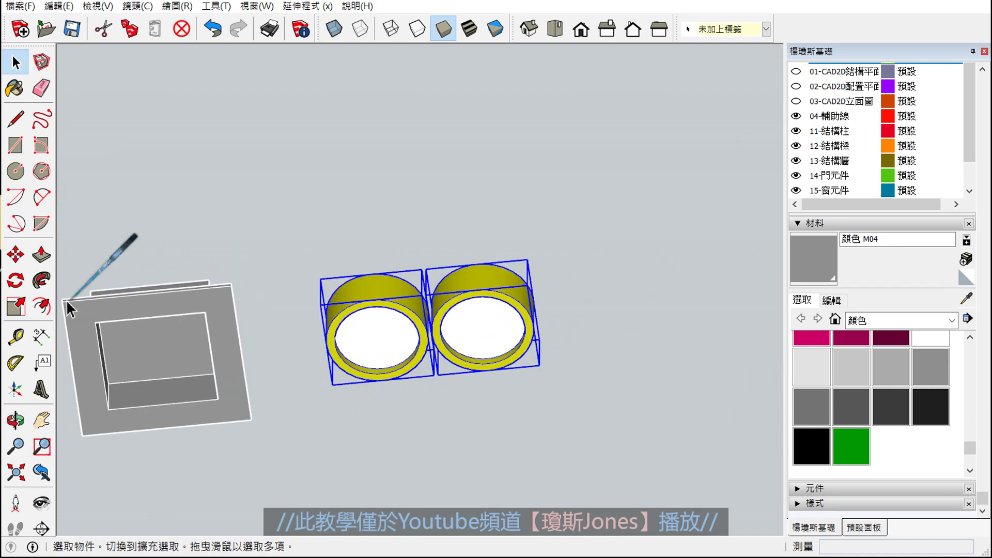
click(15, 255)
click(332, 385)
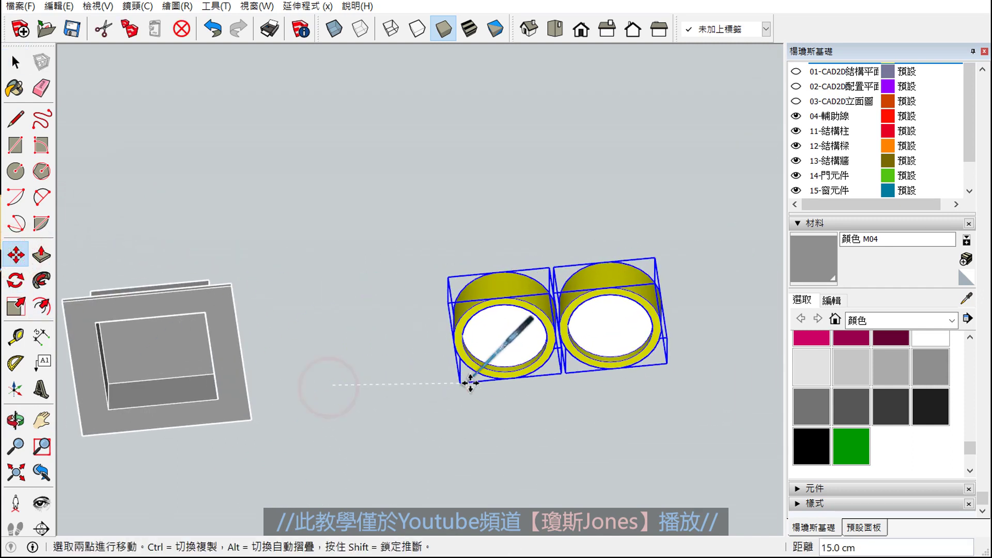
click(586, 363)
key(space)
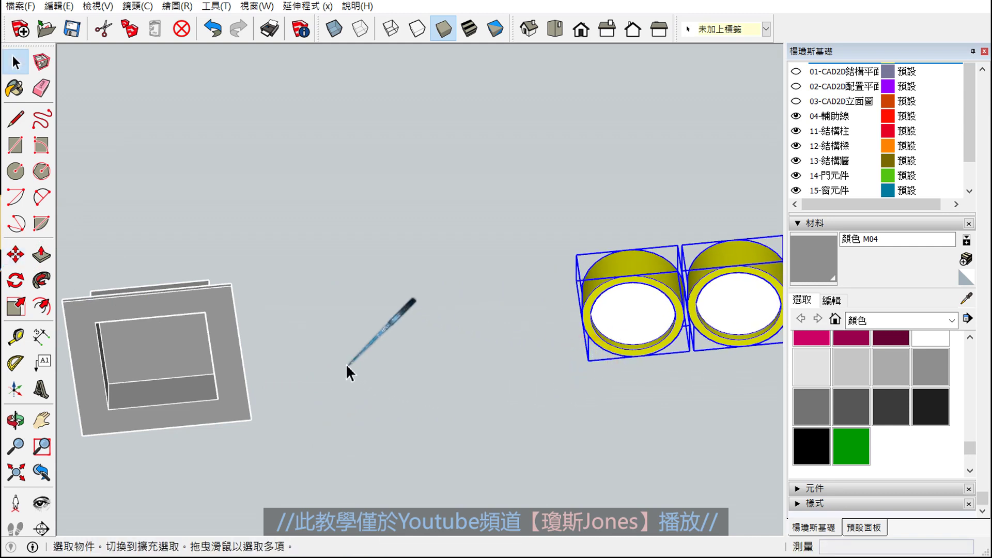
middle_drag(348, 367, 465, 333)
Push/pull the gray slab's side face out by 12.5 cm
scroll(299, 361, up, 3)
mouse_move(299, 362)
middle_down()
mouse_move(361, 333)
mouse_move(362, 310)
mouse_move(347, 331)
middle_up()
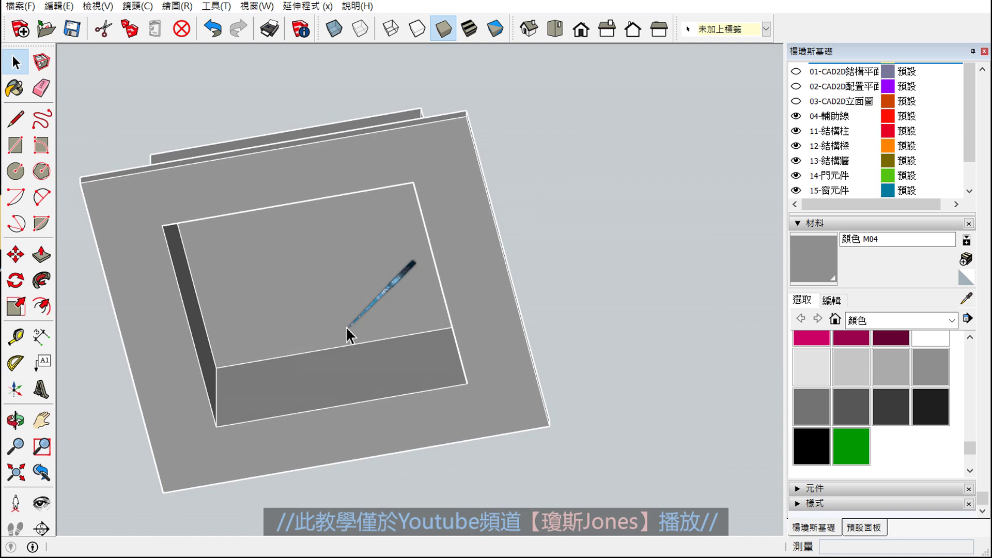
scroll(355, 326, up, 1)
scroll(326, 288, up, 1)
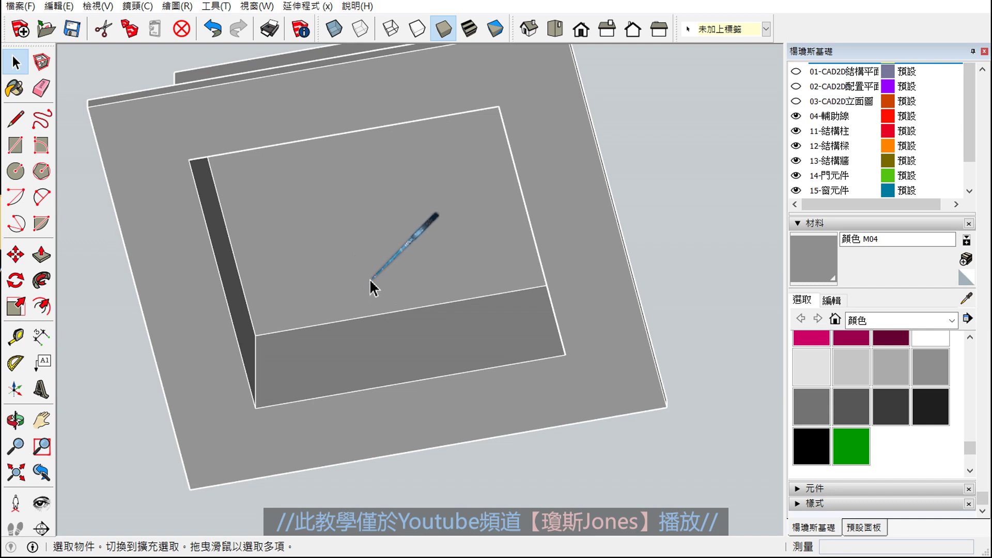
mouse_move(371, 279)
middle_down()
mouse_move(492, 277)
mouse_move(582, 310)
middle_up()
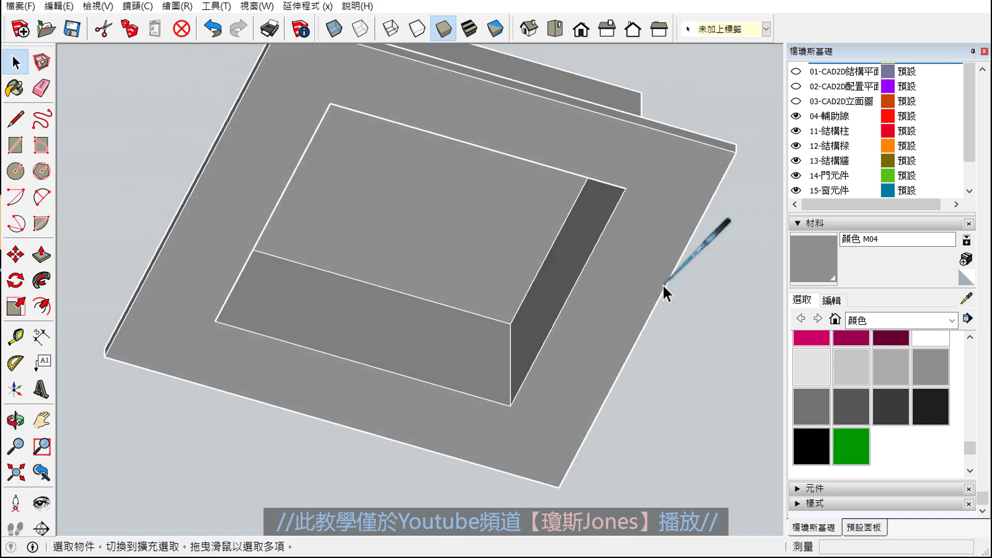
shift+middle_drag(600, 381, 380, 343)
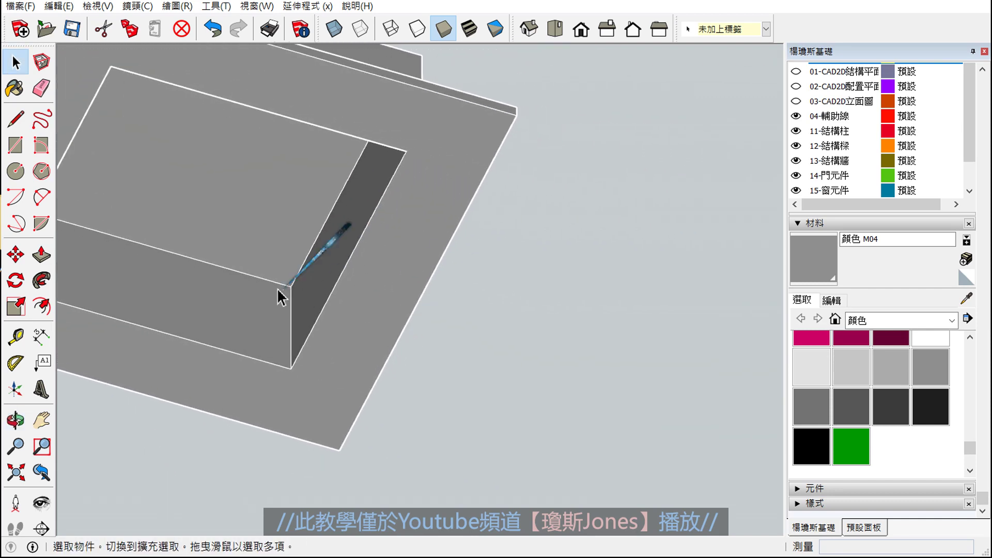
click(41, 255)
mouse_move(476, 292)
middle_down()
mouse_move(403, 310)
mouse_move(243, 468)
mouse_move(373, 434)
middle_up()
scroll(407, 330, up, 1)
mouse_move(407, 308)
mouse_down()
mouse_move(566, 326)
mouse_move(582, 314)
mouse_up()
text(12.5)
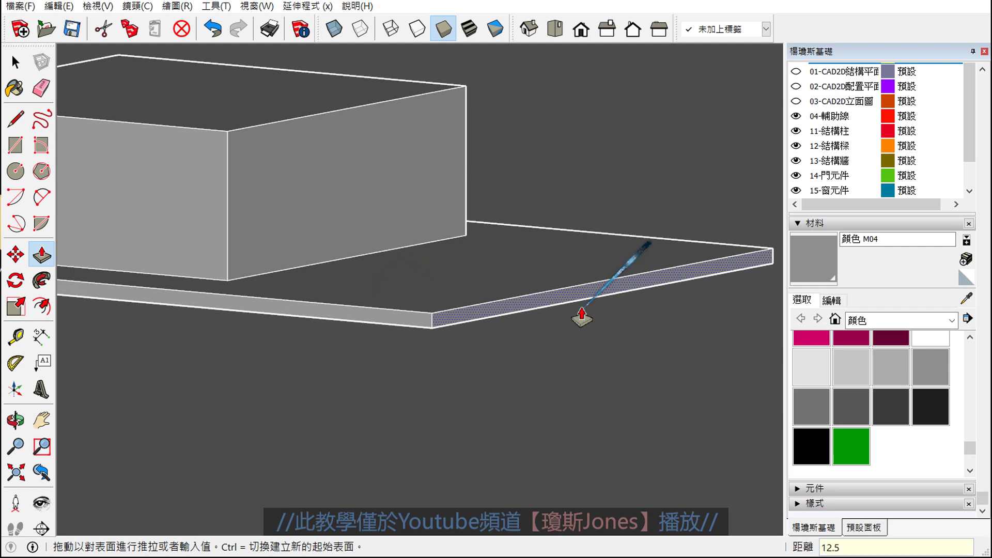
key(Return)
Lengthen the inner box's side face to match, undoing the stray double-click push
scroll(542, 289, up, 2)
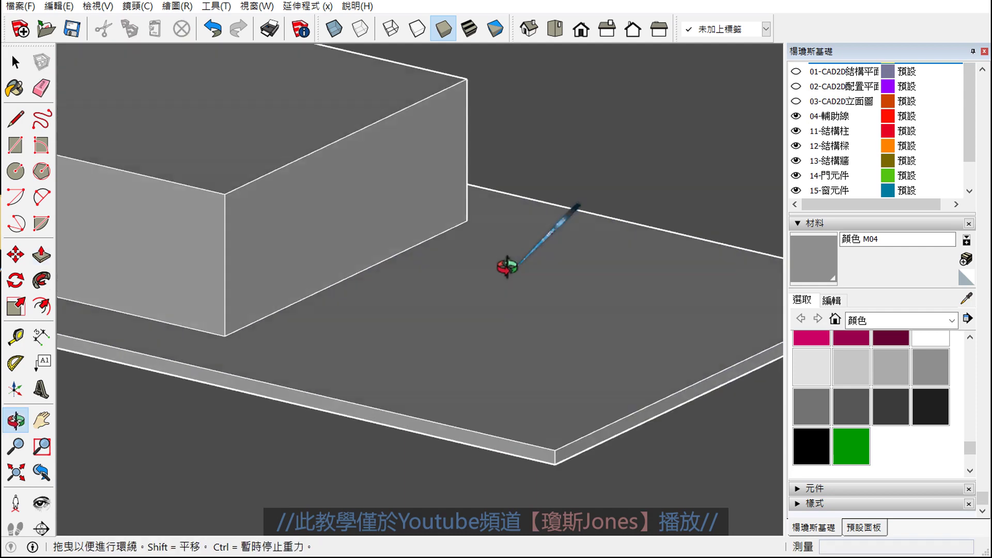
scroll(504, 310, up, 2)
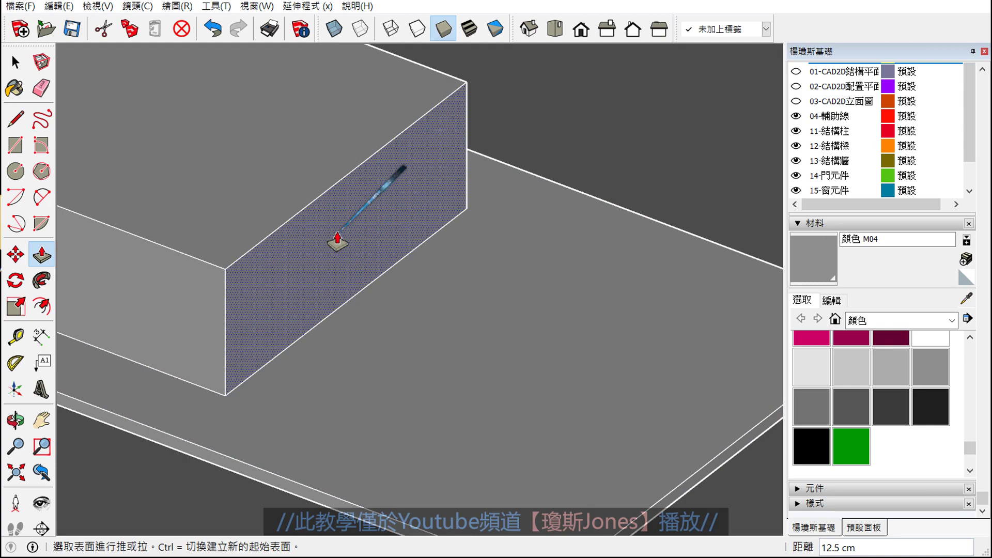
scroll(337, 243, down, 2)
mouse_move(337, 243)
middle_down()
mouse_move(344, 420)
mouse_move(543, 115)
mouse_move(532, 211)
middle_up()
double_click(376, 231)
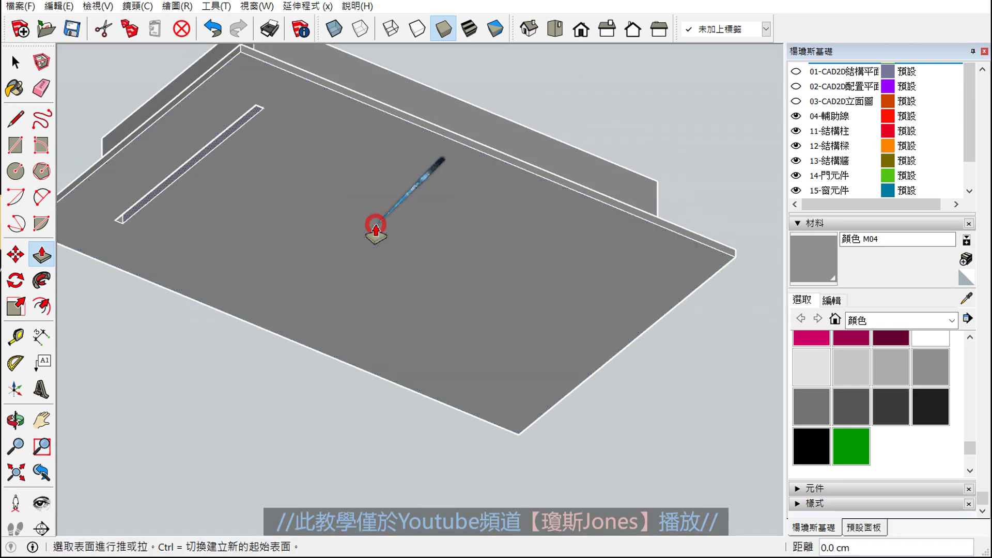
key(ctrl+z)
click(377, 230)
text(12.5)
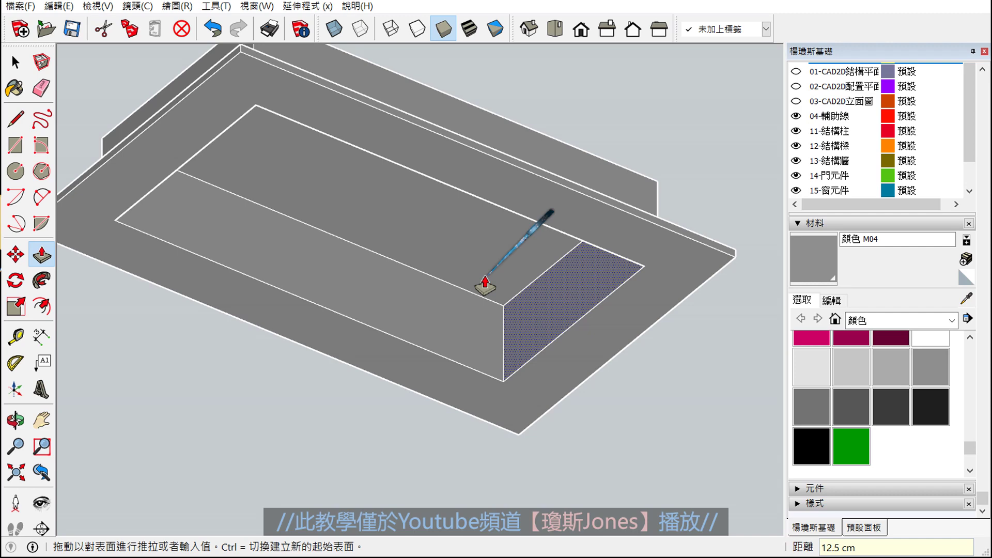
click(484, 283)
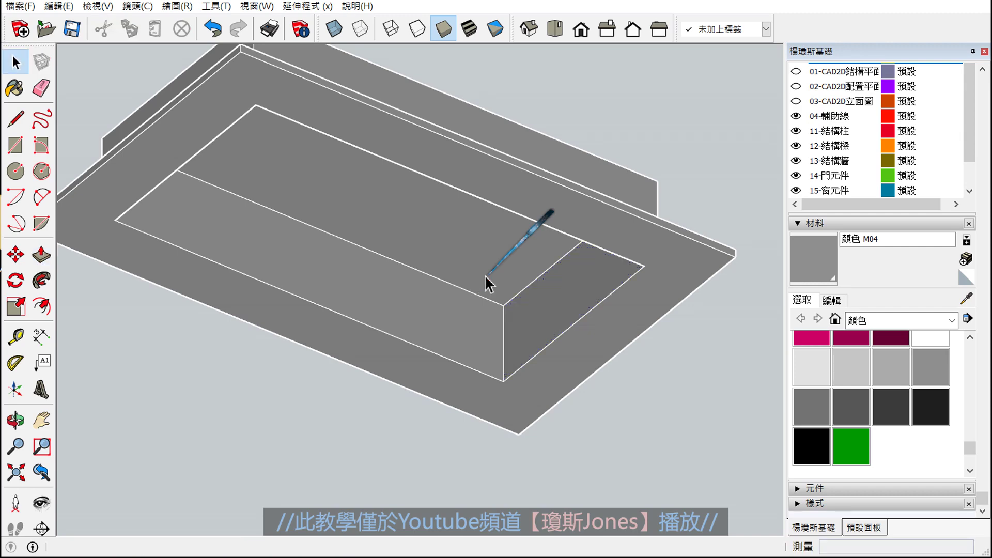
key(space)
mouse_move(514, 328)
middle_down()
mouse_move(351, 304)
mouse_move(322, 314)
mouse_move(398, 299)
middle_up()
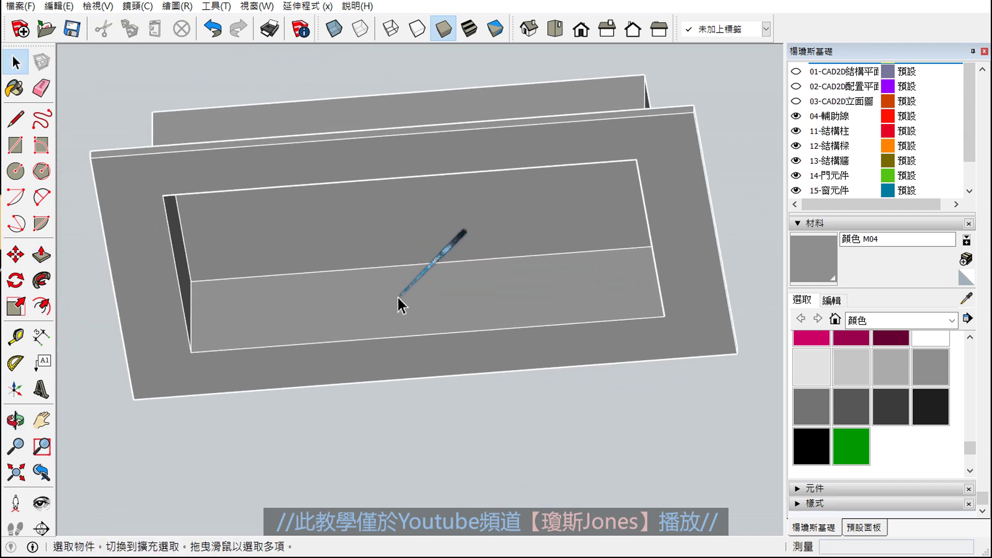
Tape-measure the recessed inner box corner to corner, reading 25.5 cm
click(15, 338)
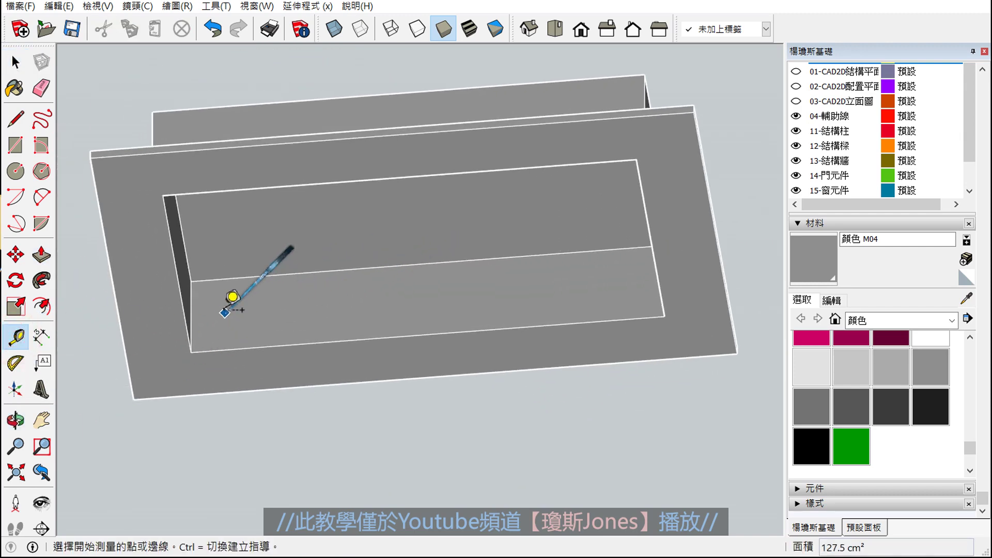
middle_drag(191, 282, 454, 259)
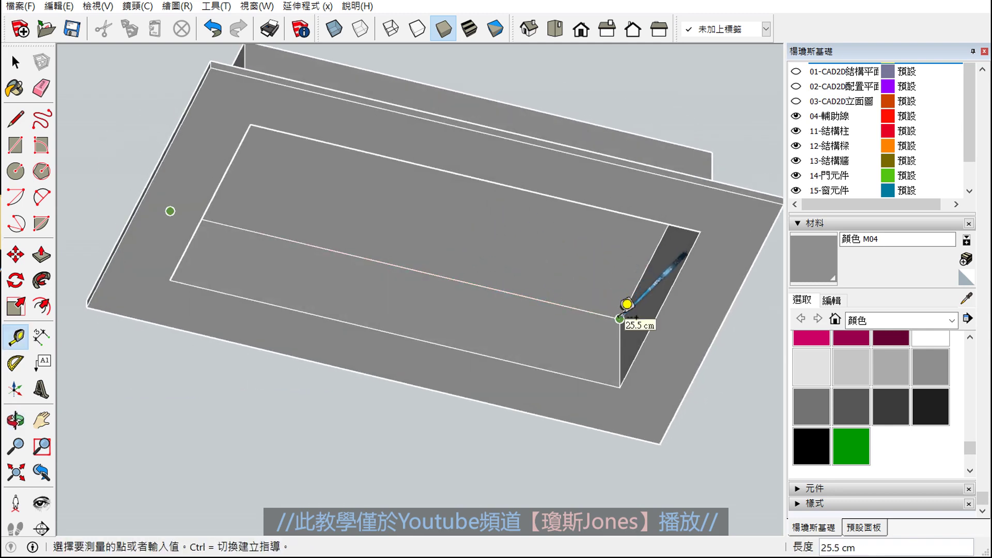
click(620, 318)
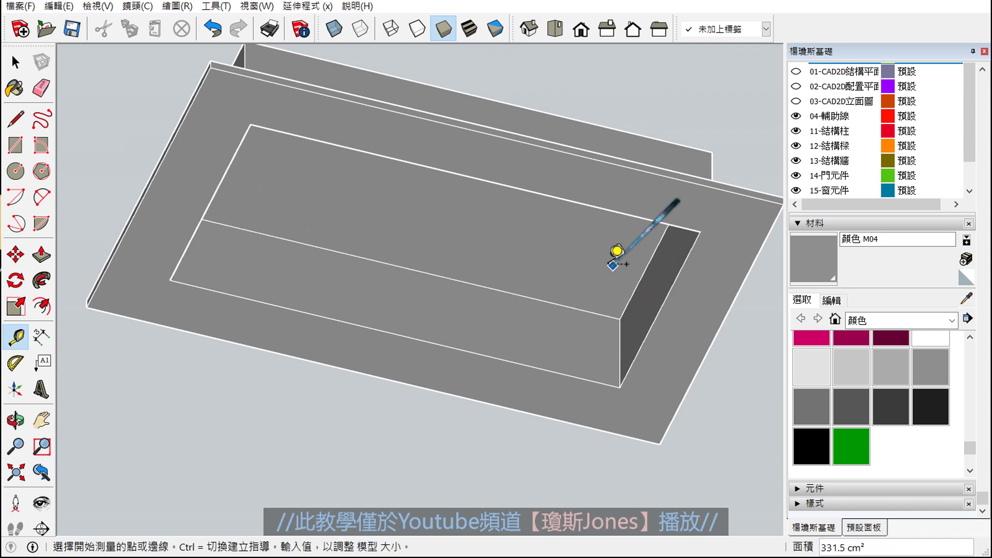
mouse_move(399, 269)
middle_down()
mouse_move(356, 263)
mouse_move(288, 350)
mouse_move(369, 322)
mouse_move(288, 327)
mouse_move(288, 348)
mouse_move(364, 334)
mouse_move(373, 295)
mouse_move(532, 394)
mouse_move(373, 377)
middle_up()
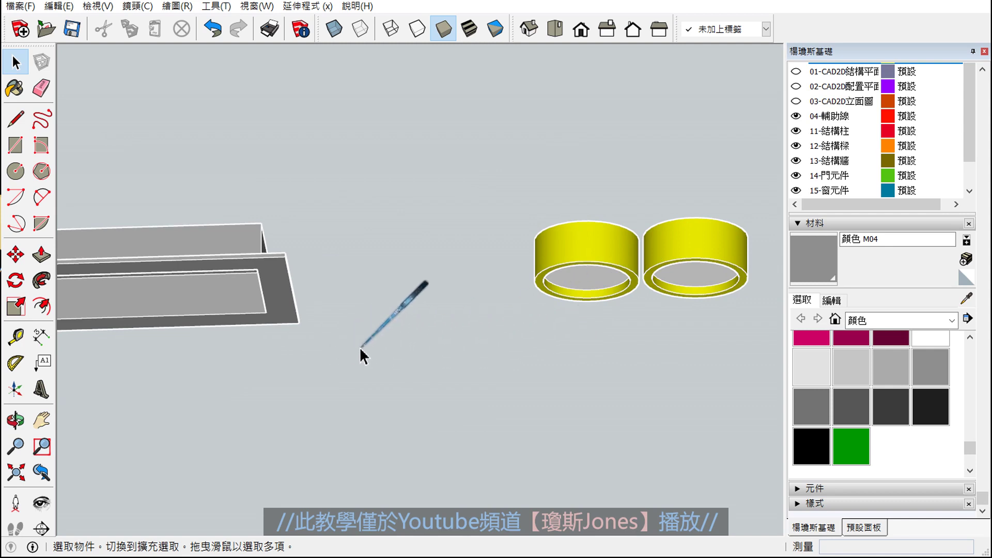
Undo the measuring guide, orbit to a flat top view, and open the Camera menu
mouse_move(521, 304)
middle_down()
mouse_move(470, 354)
mouse_move(456, 259)
mouse_move(519, 310)
middle_up()
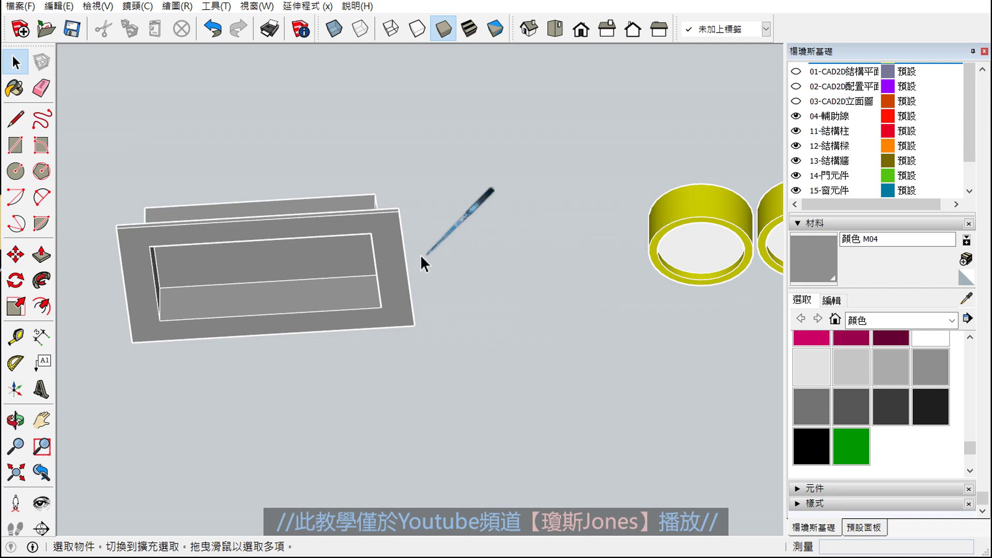
key(ctrl+z)
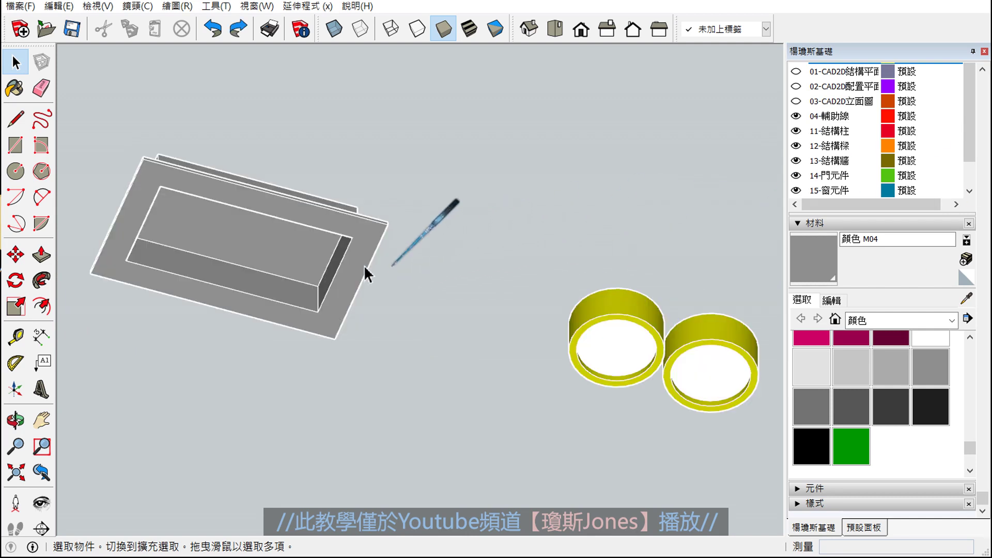
scroll(313, 270, up, 3)
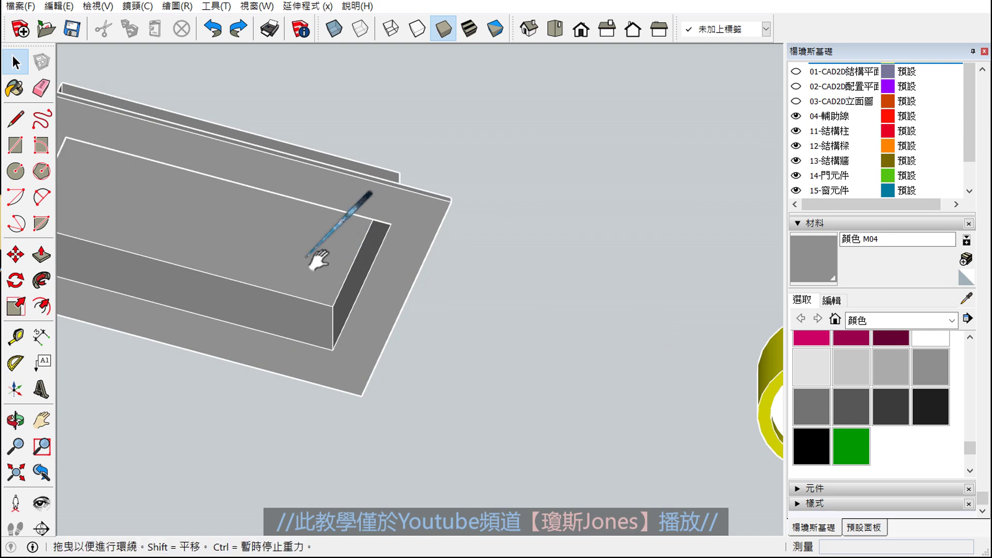
scroll(376, 259, down, 5)
mouse_move(410, 270)
middle_down()
mouse_move(377, 244)
mouse_move(246, 260)
middle_up()
scroll(294, 281, up, 2)
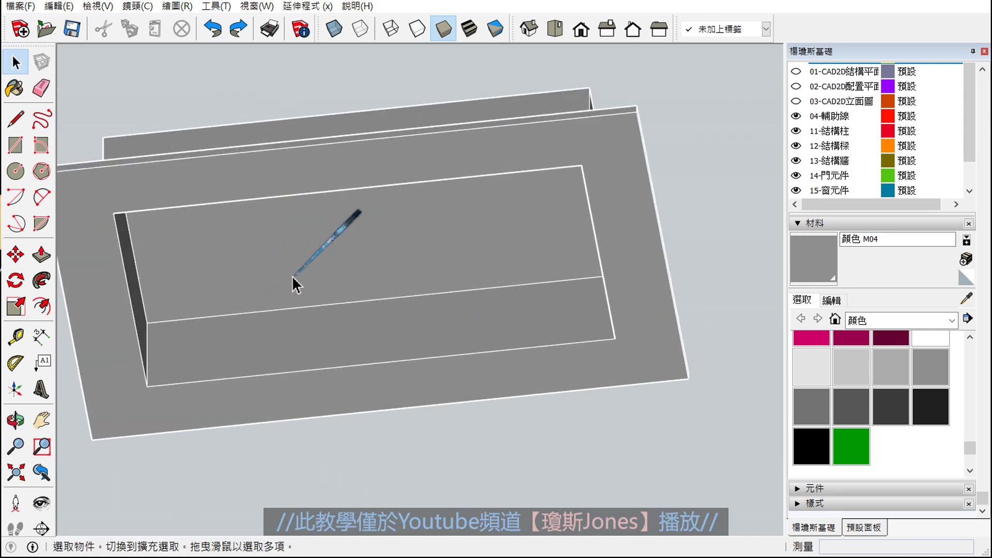
mouse_move(294, 281)
middle_down()
mouse_move(376, 233)
mouse_move(277, 283)
middle_up()
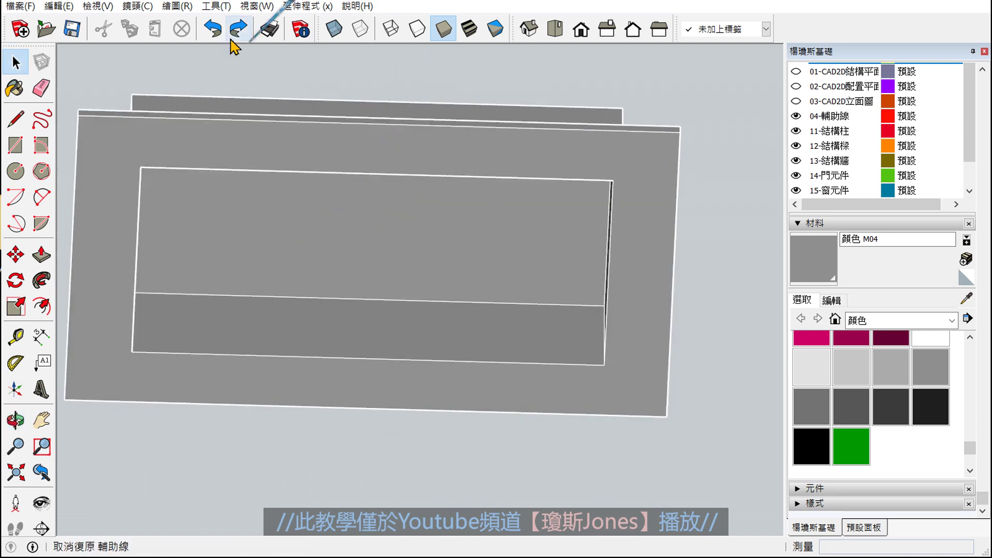
click(138, 5)
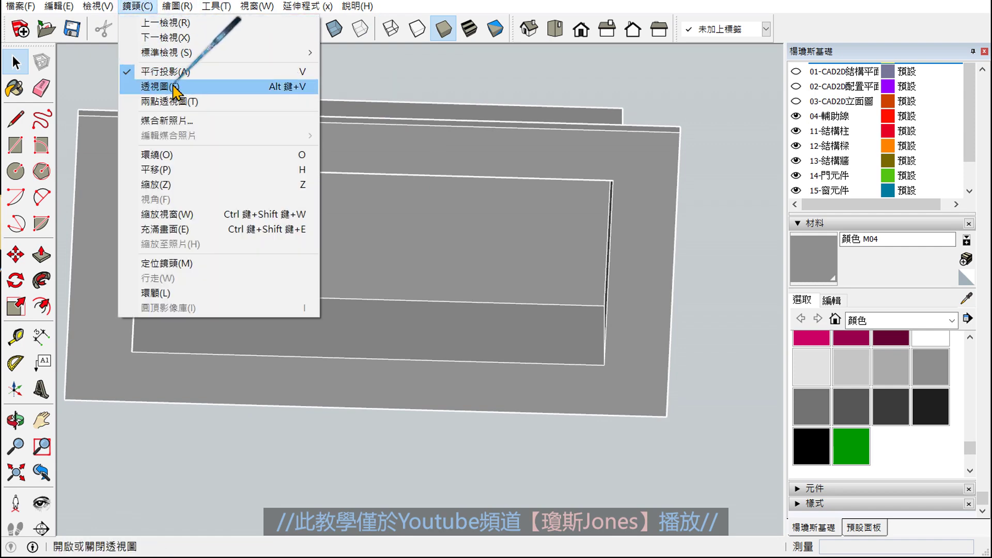
Switch the camera to Perspective and zoom in, tilting over the tray frame
click(176, 88)
scroll(414, 290, up, 3)
scroll(429, 293, up, 2)
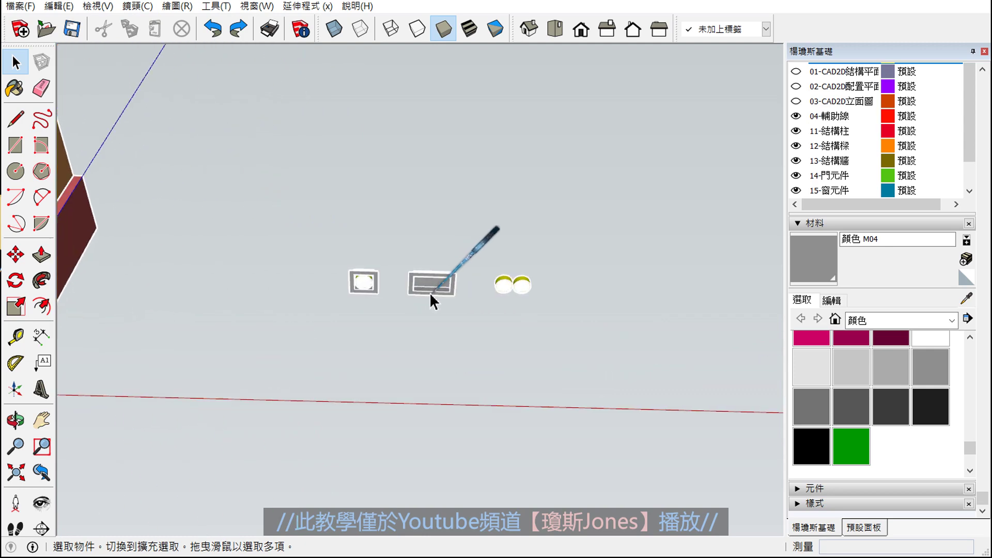
scroll(431, 295, up, 2)
scroll(443, 279, up, 3)
scroll(443, 296, up, 2)
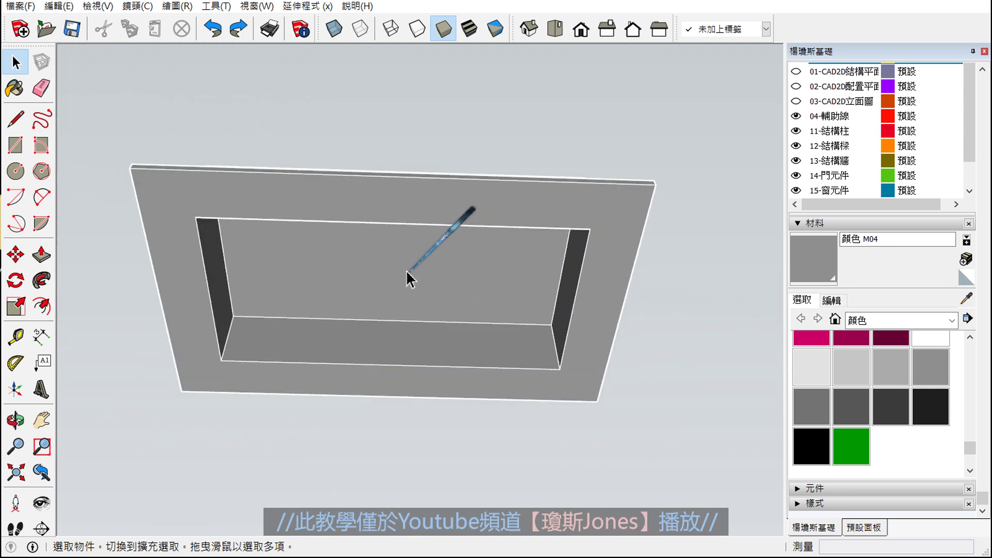
middle_drag(407, 279, 381, 215)
scroll(350, 280, up, 3)
middle_drag(350, 279, 350, 239)
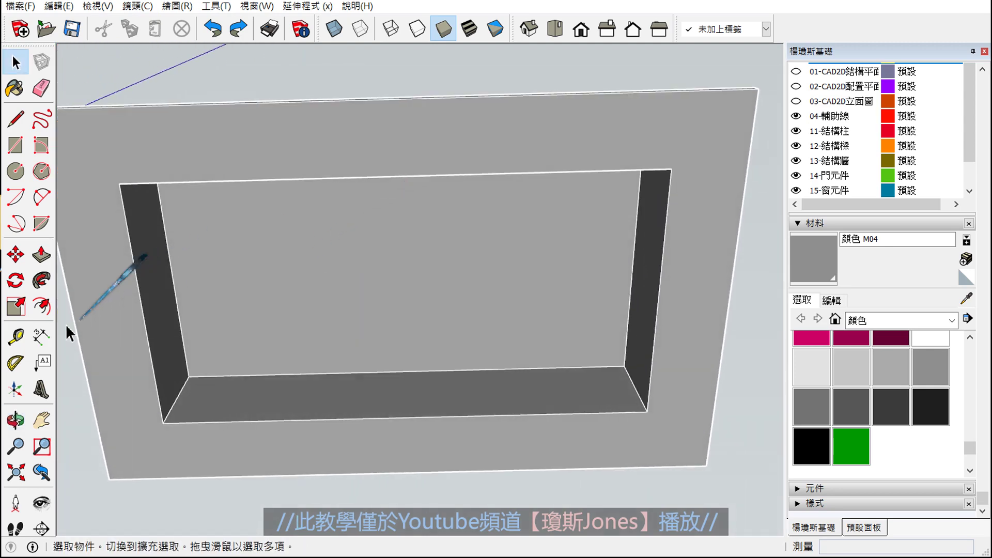
Measure the tray frame's inner edge with the Tape Measure
click(16, 337)
click(189, 376)
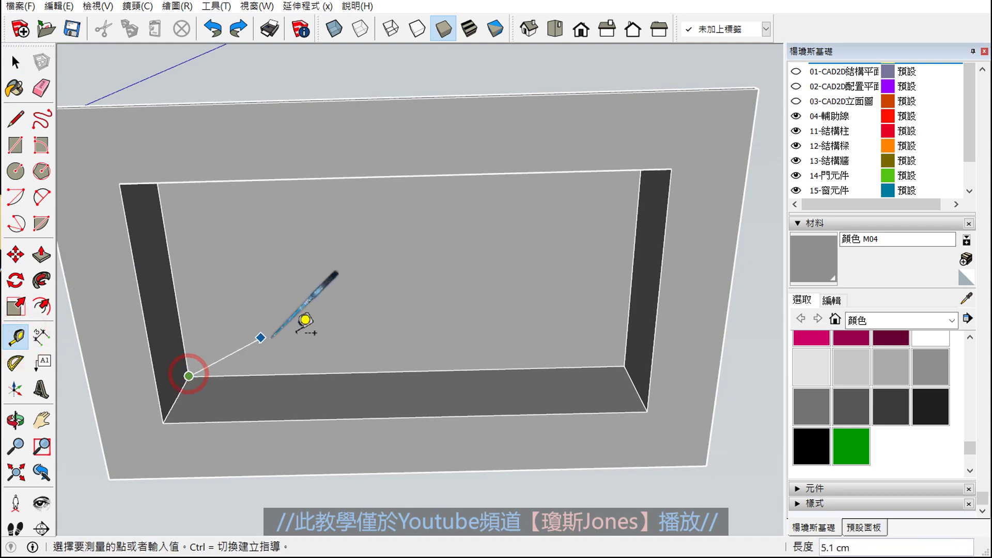
click(627, 365)
scroll(352, 279, down, 3)
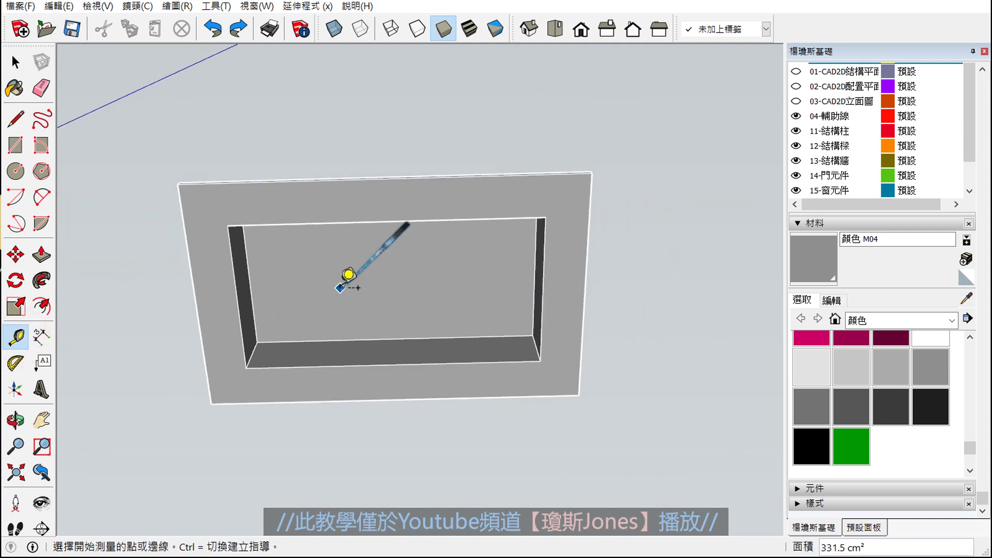
mouse_move(348, 279)
middle_down()
mouse_move(599, 332)
mouse_move(351, 328)
middle_up()
scroll(362, 295, up, 2)
scroll(373, 261, up, 2)
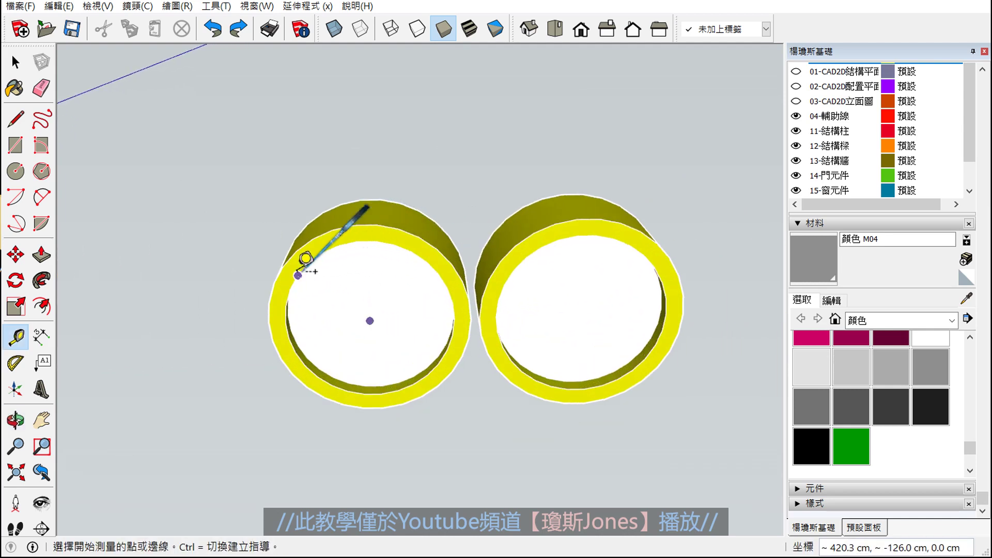
Measure across both yellow rings (24.5 cm), then zoom in on the left rectangular recess
click(268, 322)
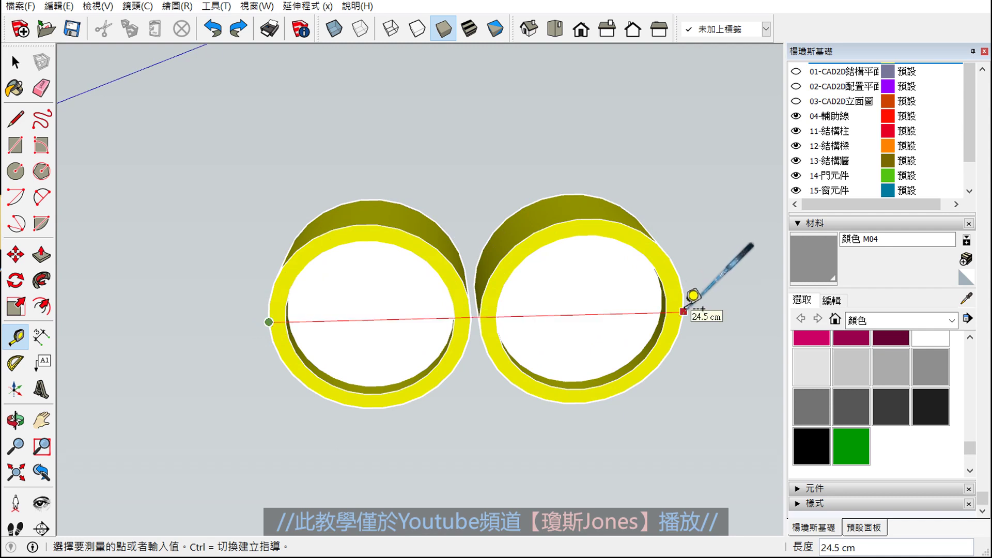
scroll(683, 311, down, 2)
scroll(686, 284, down, 1)
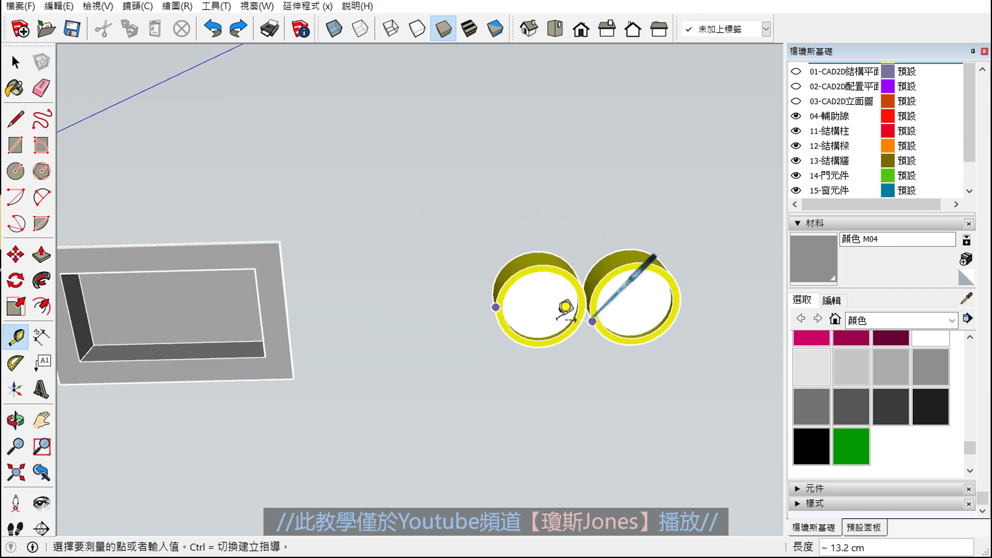
key(Escape)
middle_click(262, 317)
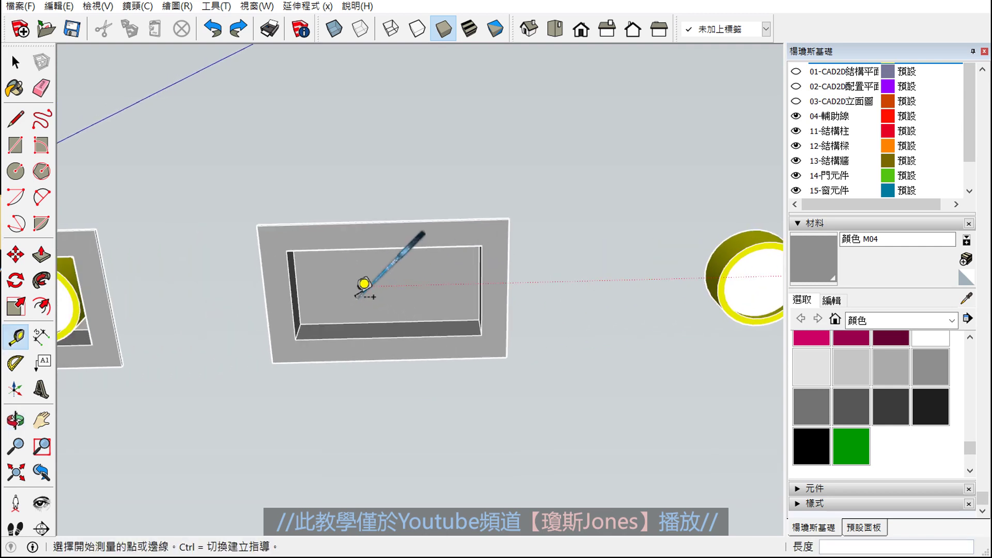
scroll(310, 288, up, 3)
scroll(310, 288, up, 2)
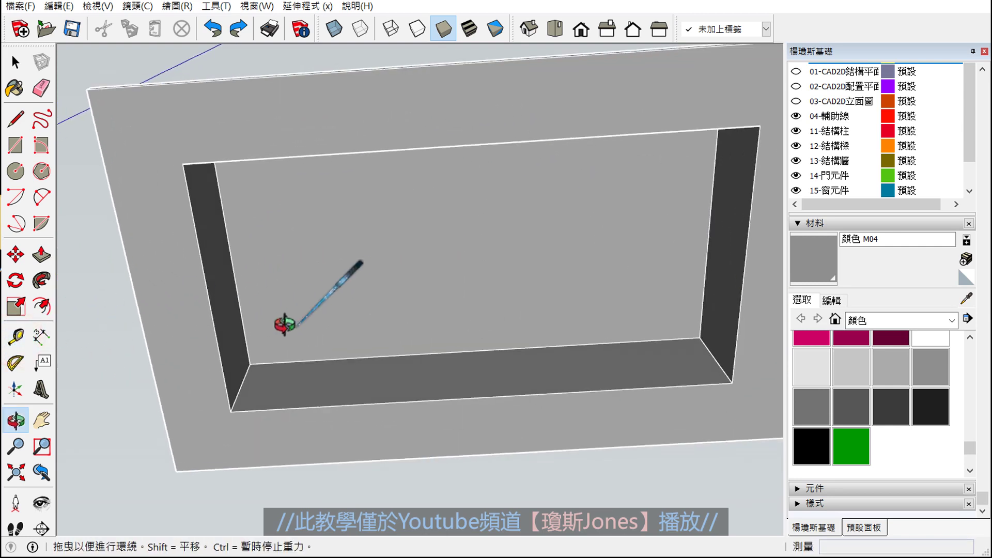
Add guide lines 0.5 cm in from both inner side walls of the recess
scroll(279, 328, up, 2)
scroll(258, 336, up, 2)
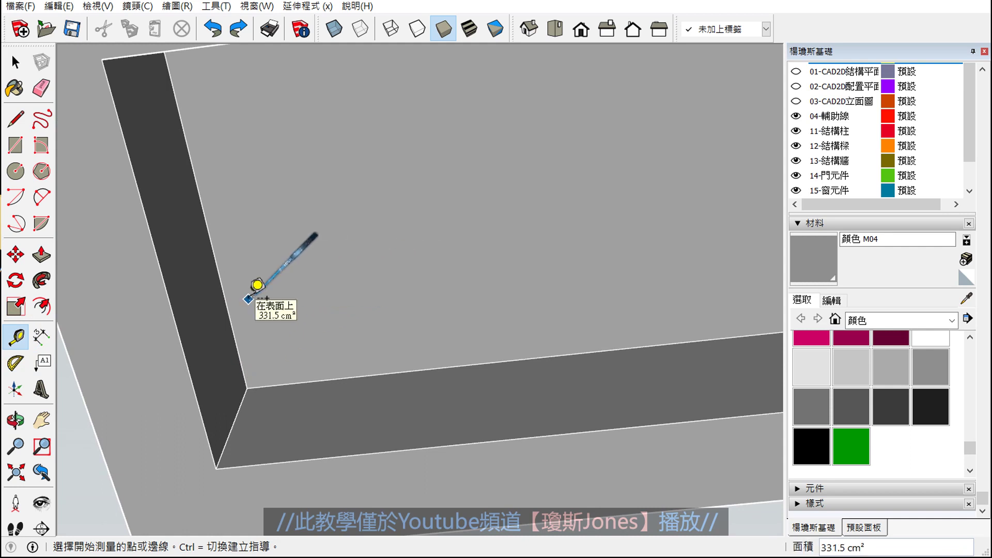
click(233, 333)
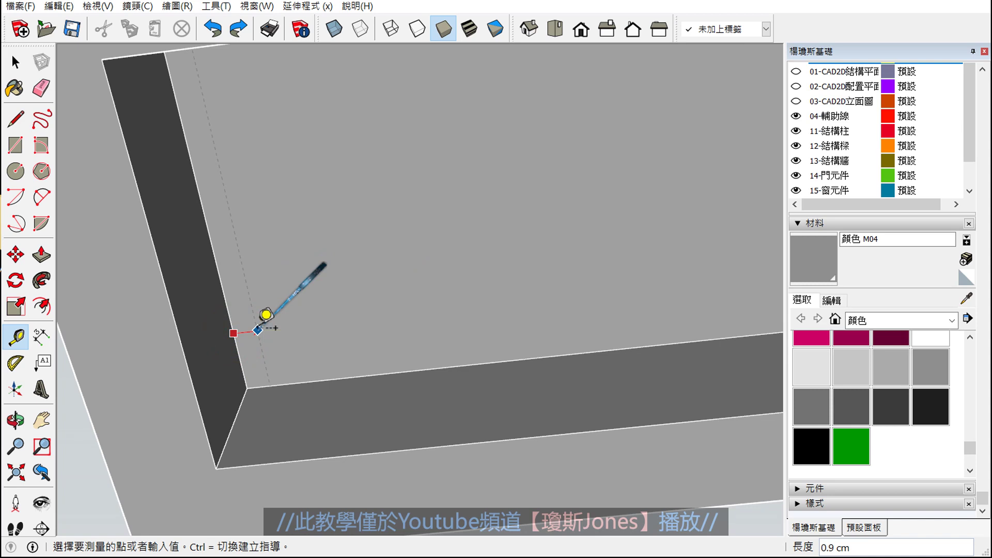
key(Return)
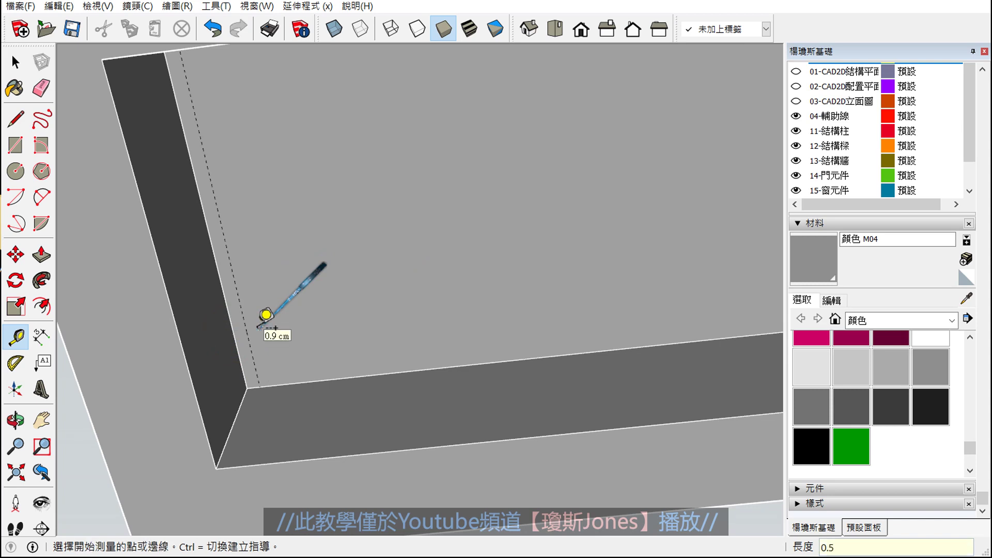
scroll(261, 322, down, 4)
scroll(465, 279, up, 1)
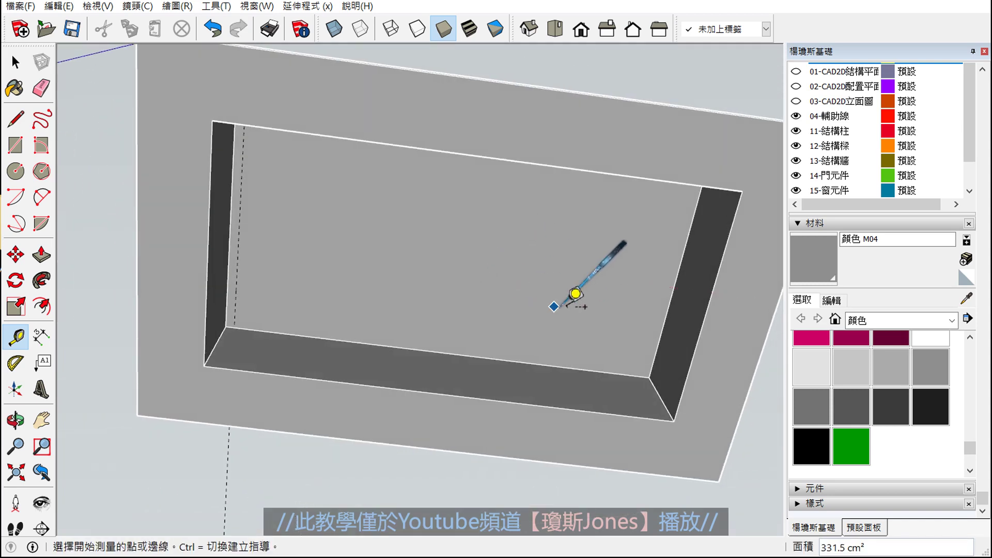
scroll(620, 310, up, 3)
click(693, 342)
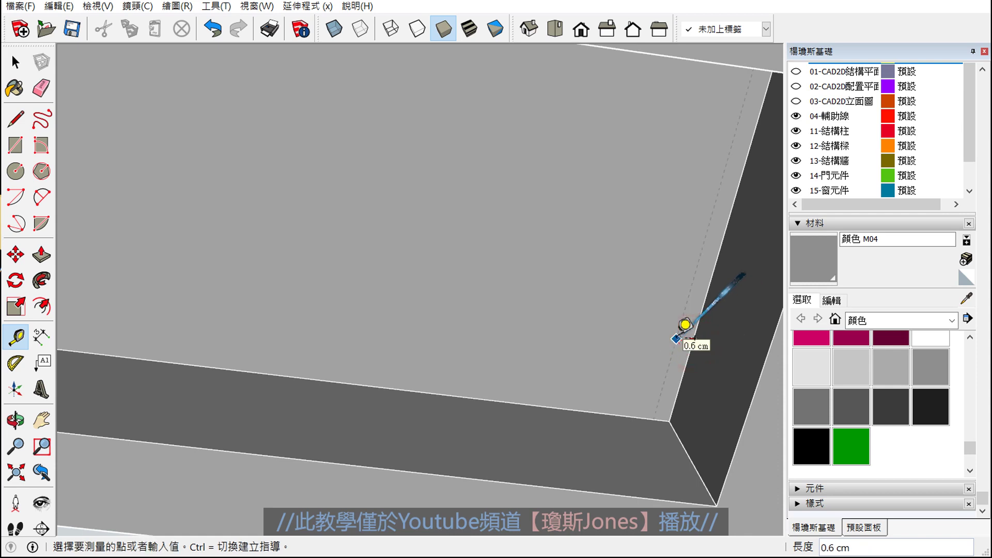
text(5)
key(Return)
Place a guide 12 cm across the recess from the first offset guide
scroll(672, 318, down, 1)
scroll(658, 308, down, 3)
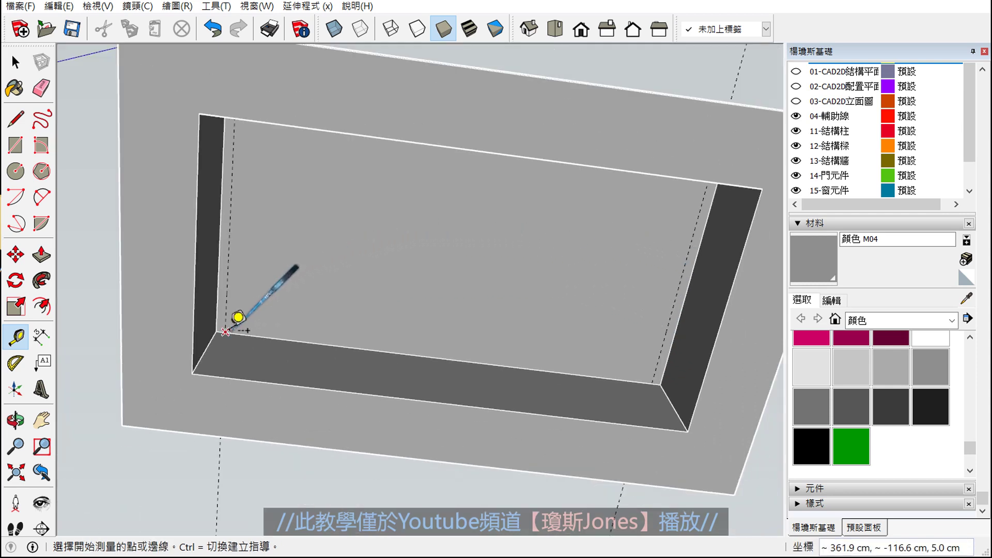
click(226, 332)
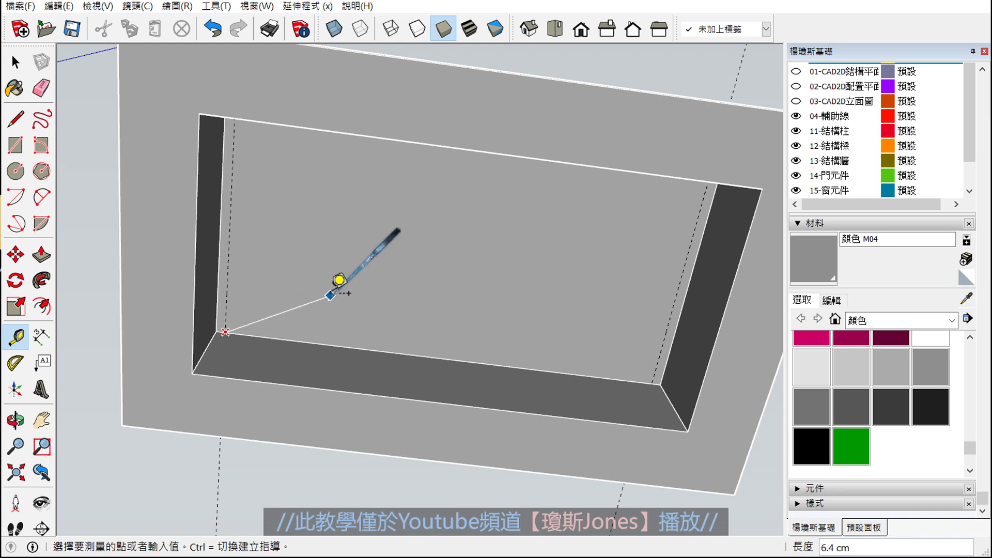
key(Escape)
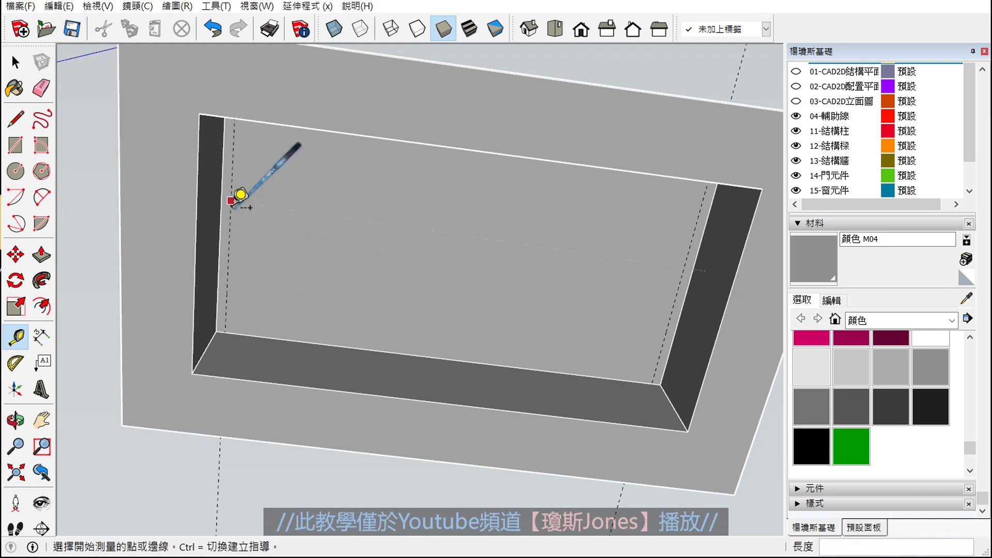
click(231, 185)
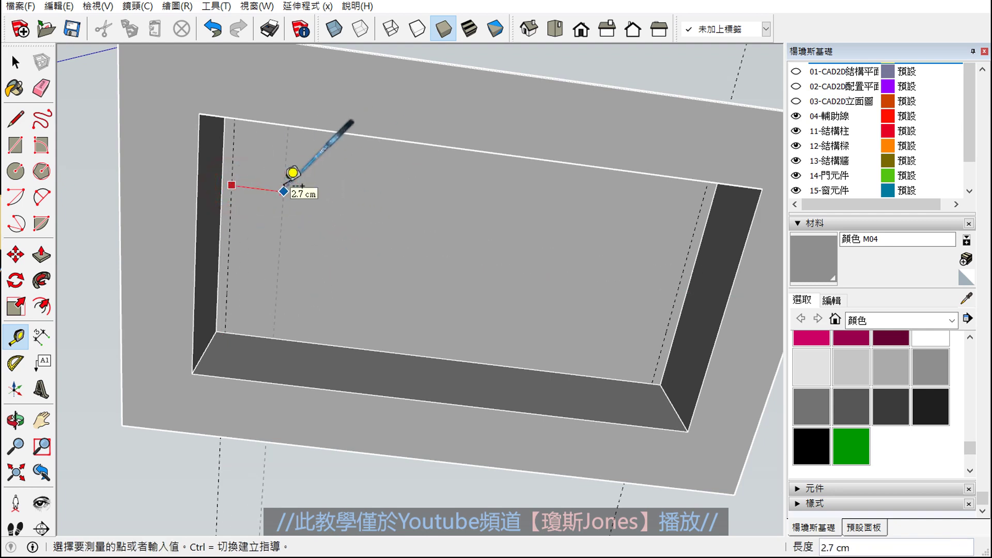
key(Return)
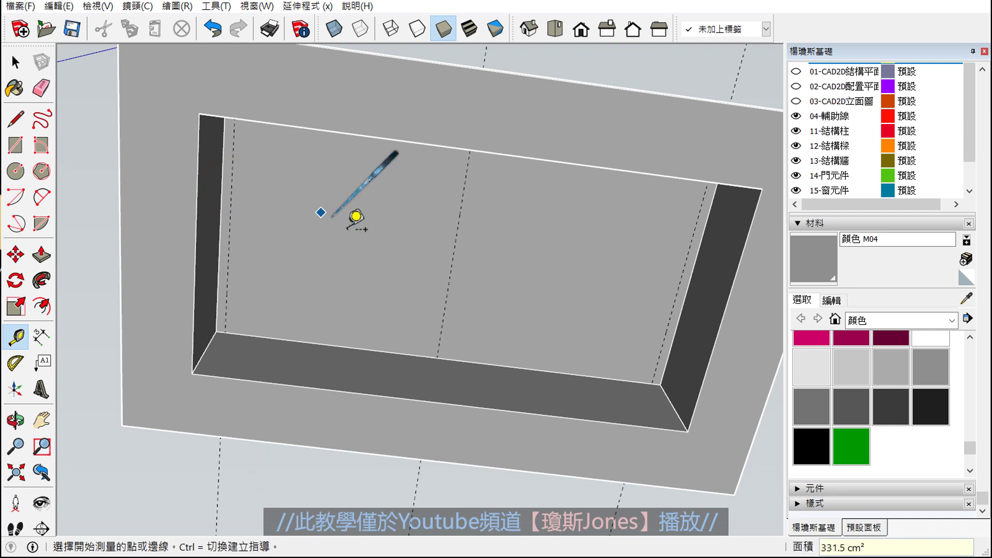
Add a guide 6 cm from the edge and a crosswise guide 6.5 cm up
scroll(290, 209, up, 2)
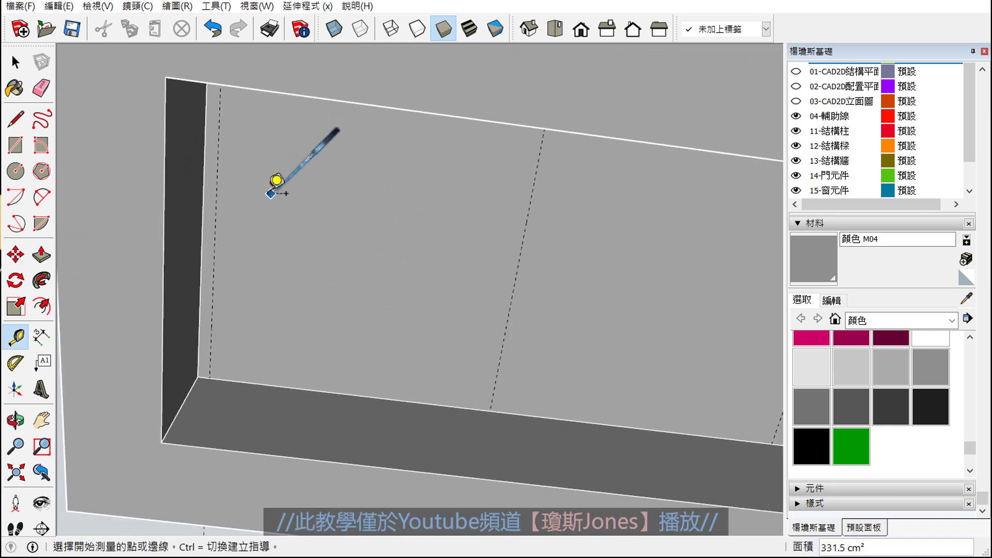
click(217, 178)
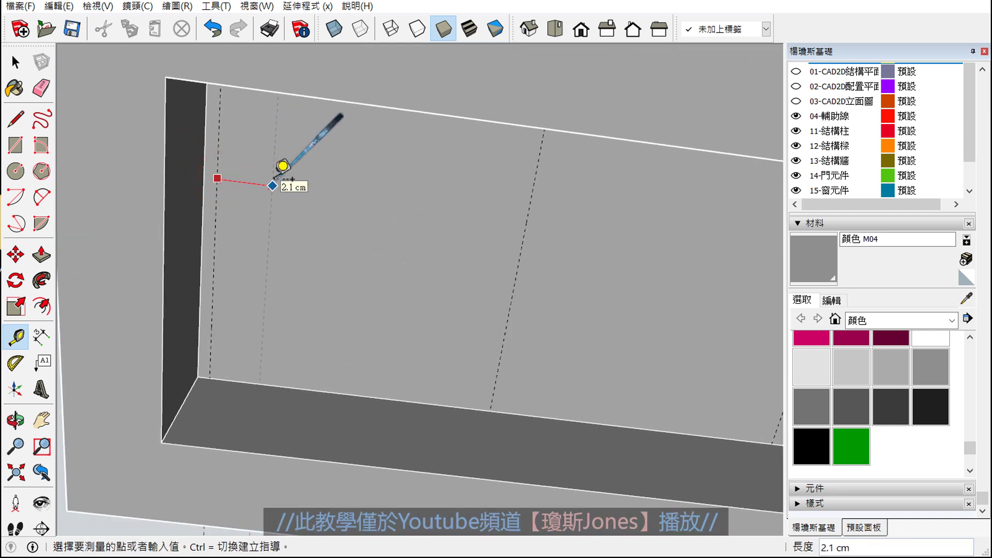
key(Return)
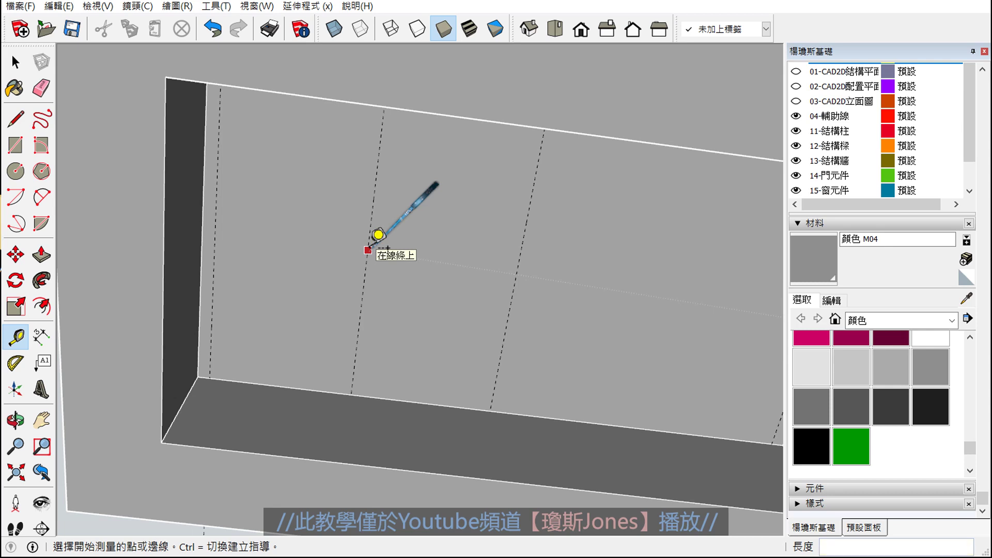
click(368, 250)
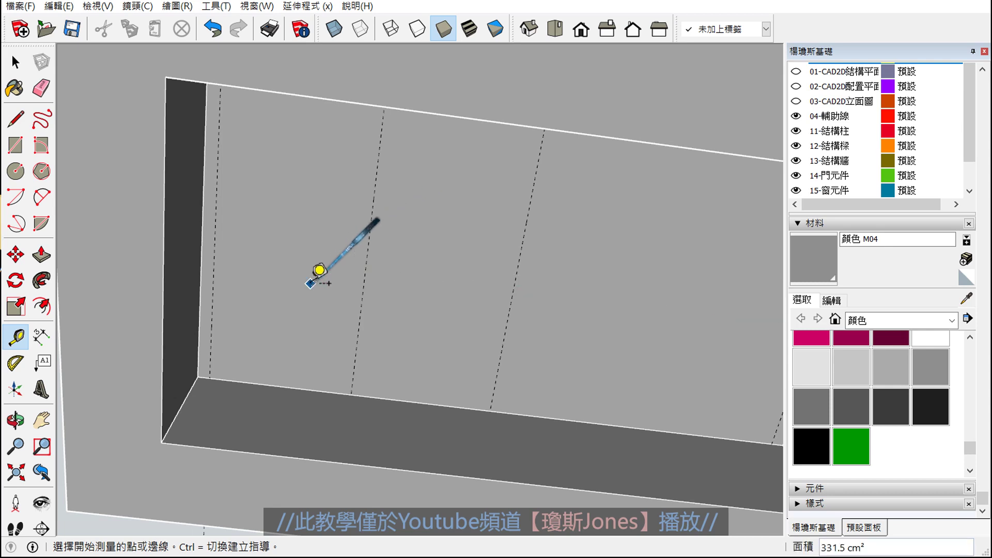
click(262, 384)
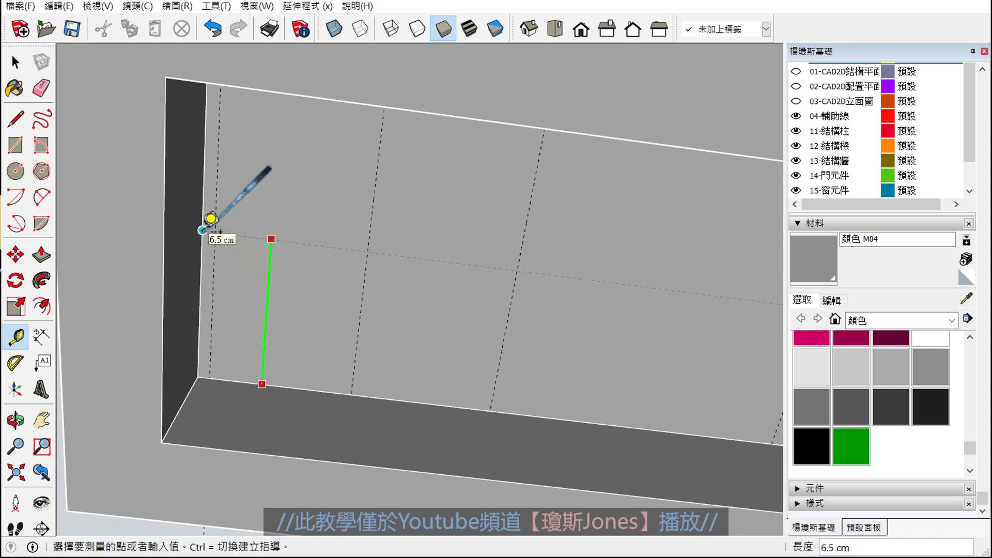
click(202, 230)
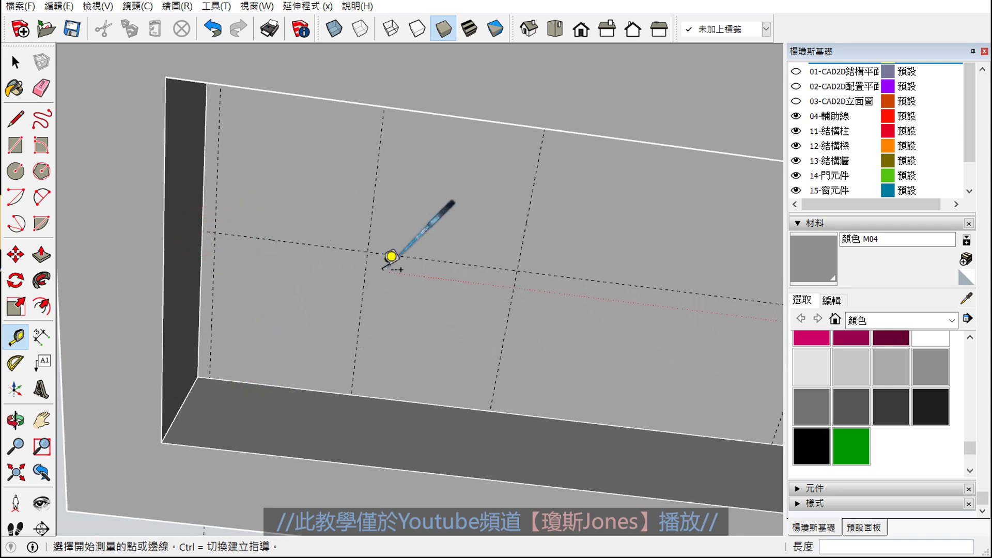
Switch to Wireframe and select both yellow ring lamp groups
scroll(369, 253, down, 3)
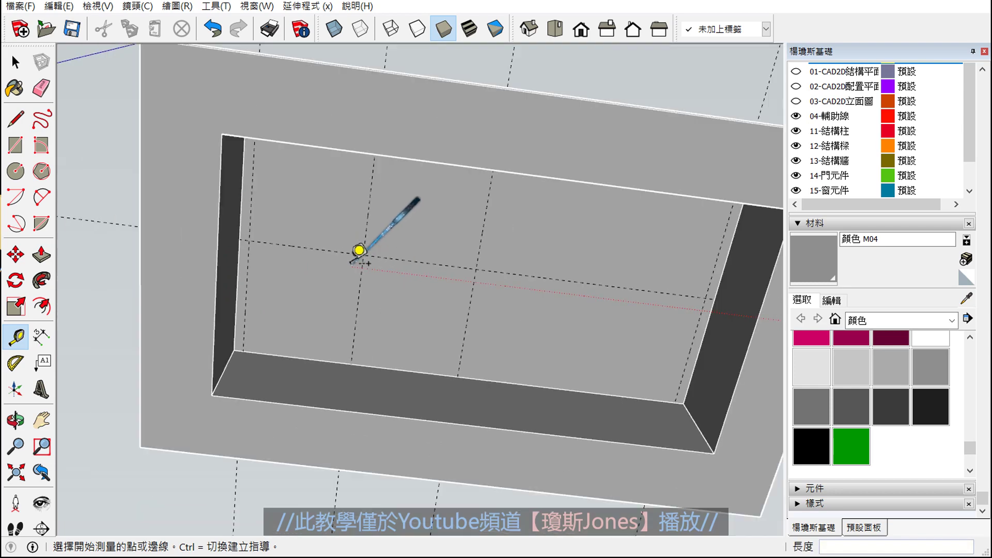
scroll(357, 249, down, 3)
key(space)
scroll(345, 262, down, 2)
mouse_move(517, 152)
middle_down()
mouse_move(539, 344)
mouse_move(510, 222)
mouse_move(538, 421)
mouse_move(646, 292)
mouse_move(565, 330)
mouse_move(565, 313)
mouse_move(667, 321)
mouse_move(648, 299)
middle_up()
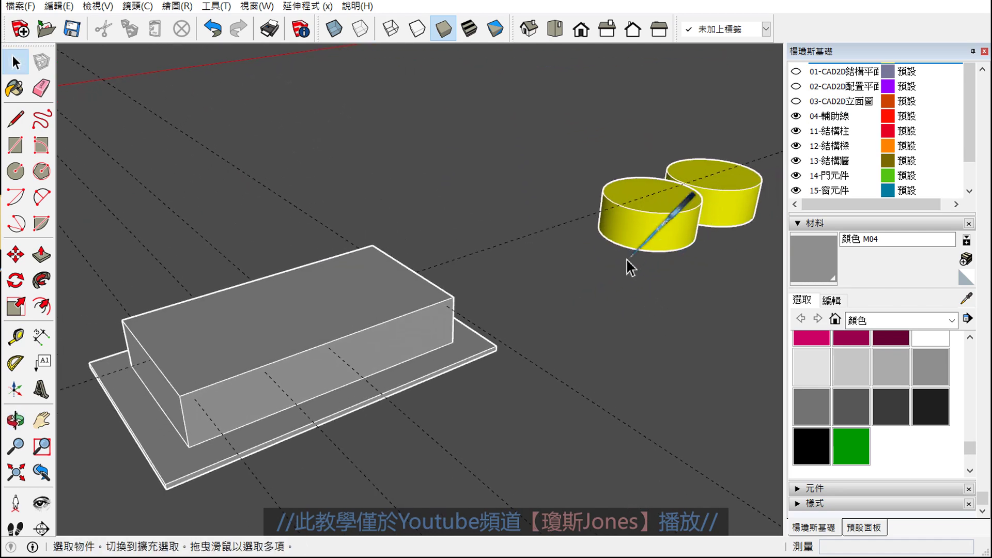
click(392, 36)
click(627, 182)
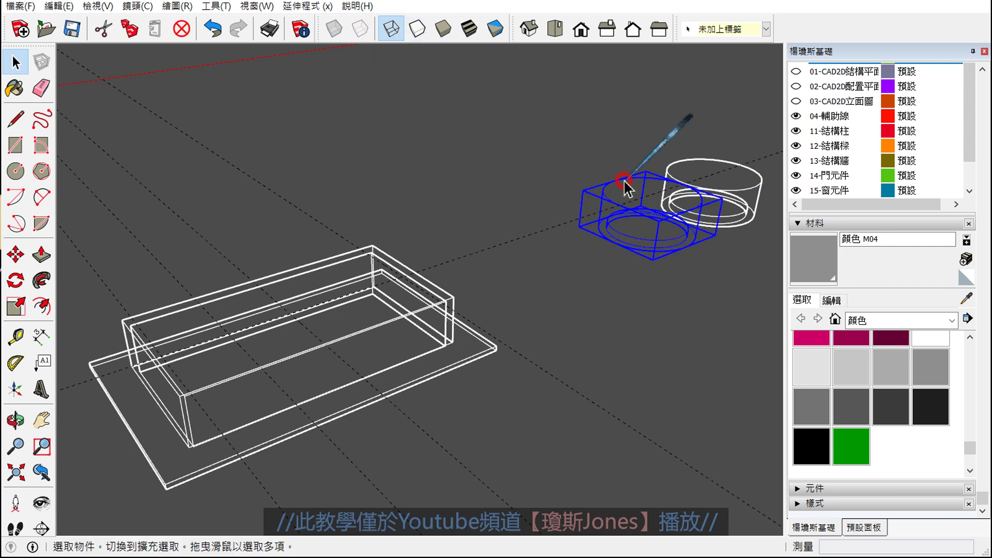
ctrl+click(680, 165)
mouse_move(679, 173)
middle_down()
mouse_move(642, 215)
mouse_move(671, 206)
middle_up()
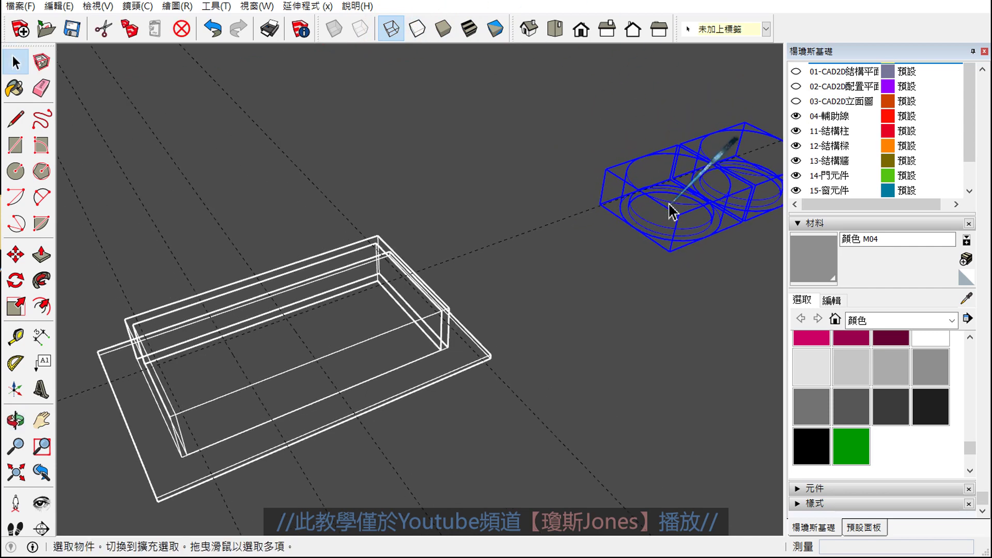
Move the two lamps from their centre point into the tray's recess
click(15, 254)
scroll(589, 137, up, 3)
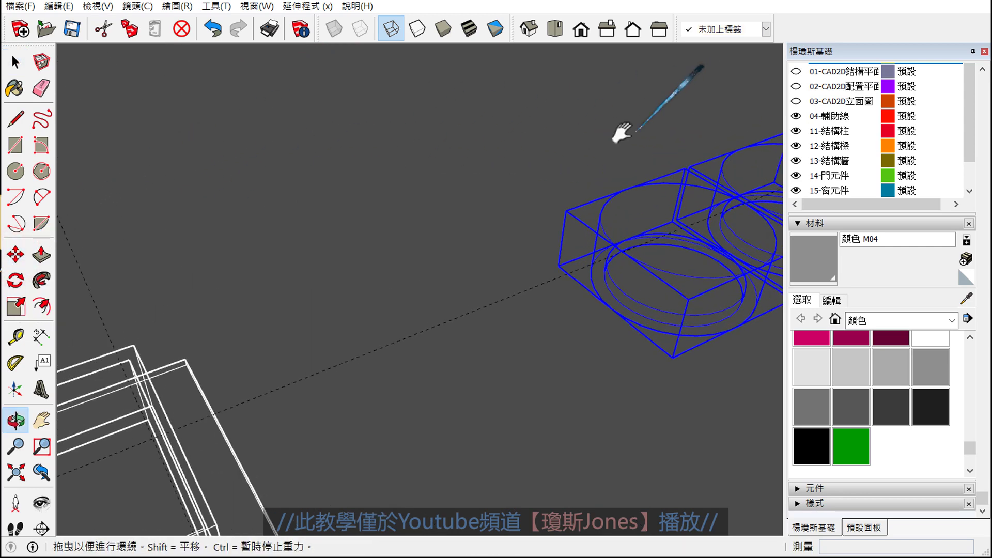
middle_drag(620, 133, 448, 210)
scroll(383, 158, up, 3)
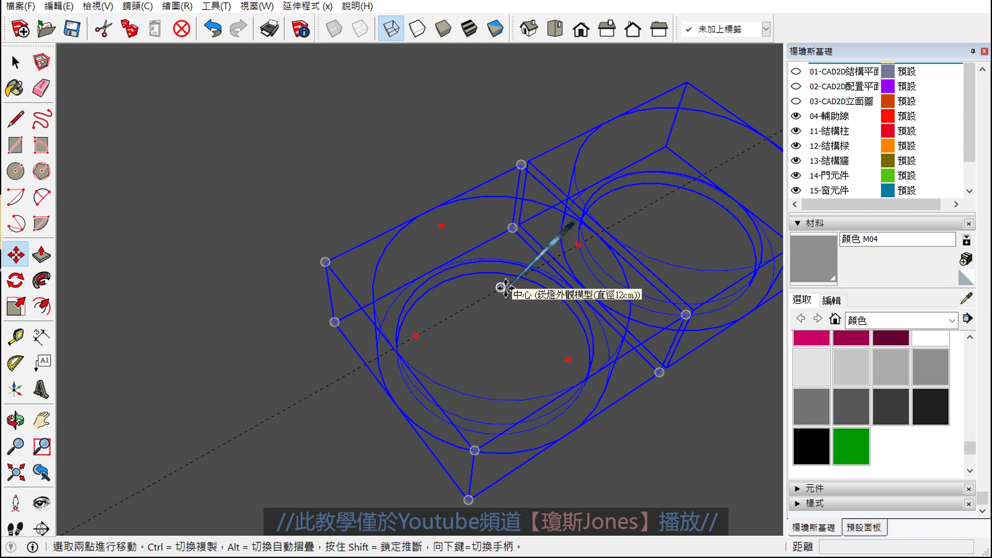
click(502, 287)
scroll(496, 258, down, 3)
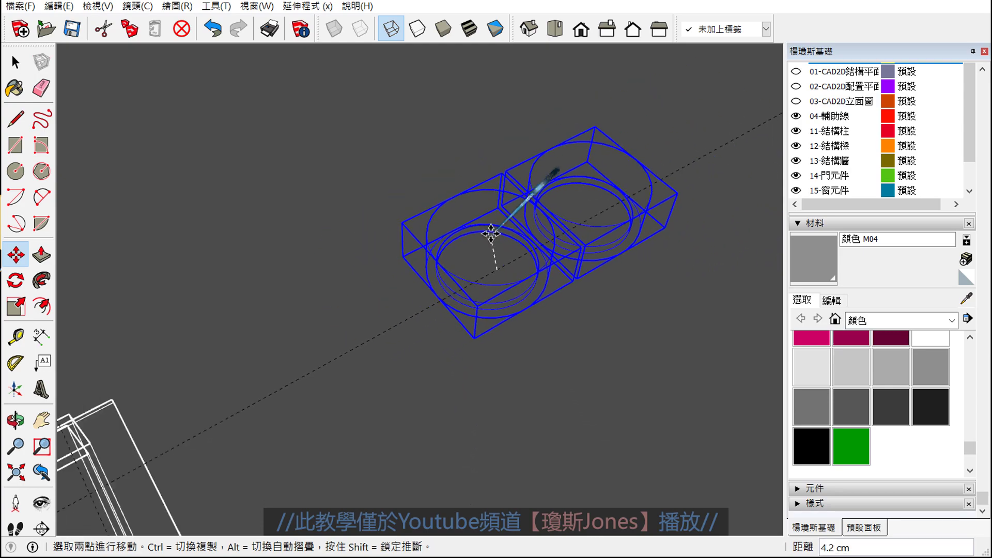
scroll(488, 231, down, 3)
middle_drag(487, 231, 492, 221)
scroll(475, 238, up, 3)
scroll(460, 256, up, 3)
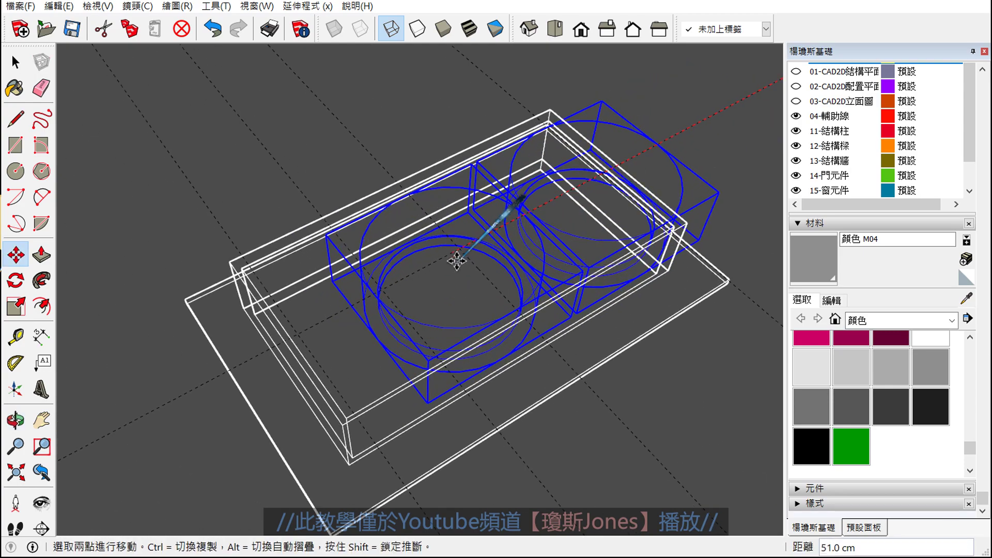
scroll(450, 271, up, 1)
scroll(439, 288, up, 2)
scroll(430, 297, up, 1)
scroll(414, 297, up, 1)
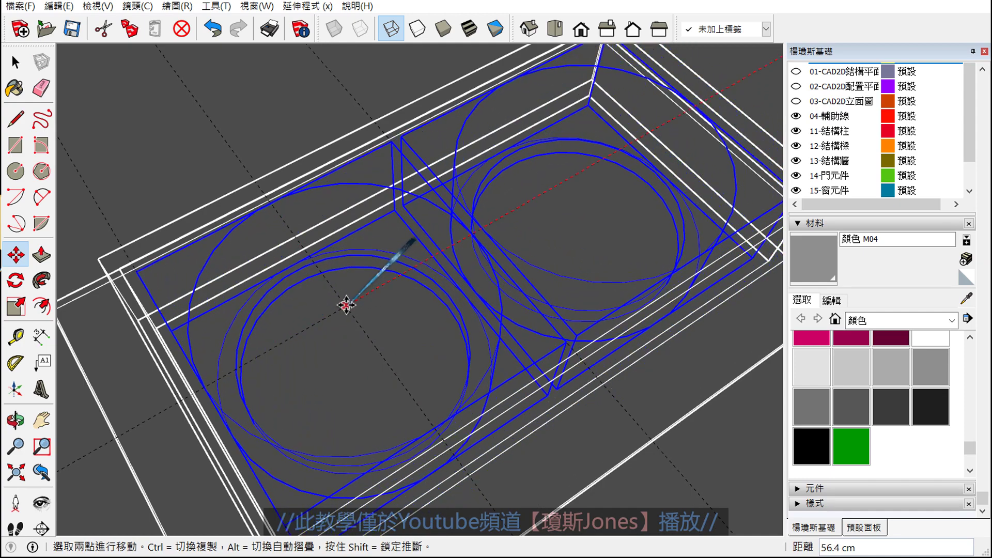
click(346, 303)
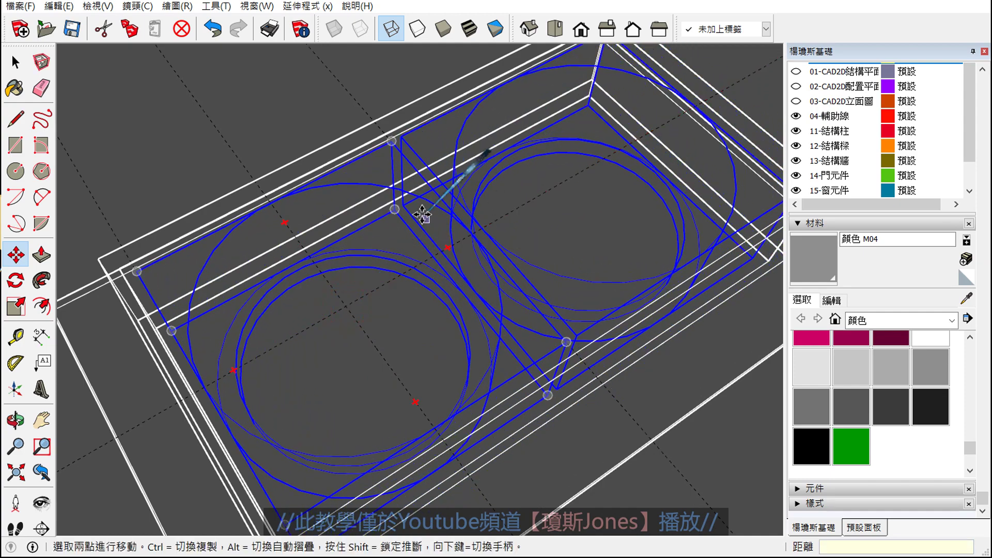
scroll(431, 229, down, 2)
key(space)
scroll(449, 212, down, 3)
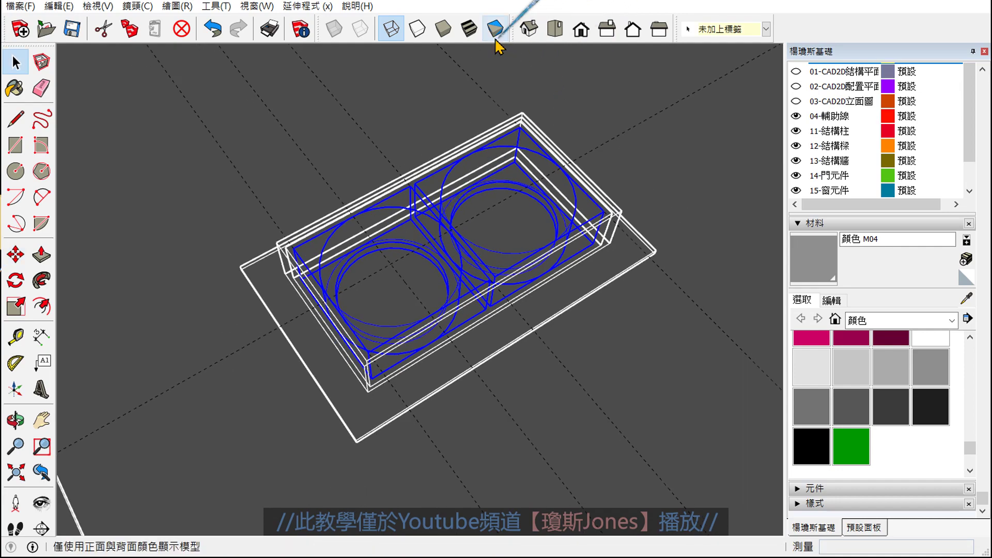
Return to shaded display and remove every guide line with Edit > Delete Guides
click(441, 28)
mouse_move(534, 414)
middle_down()
mouse_move(437, 297)
mouse_move(435, 215)
middle_up()
scroll(442, 297, up, 2)
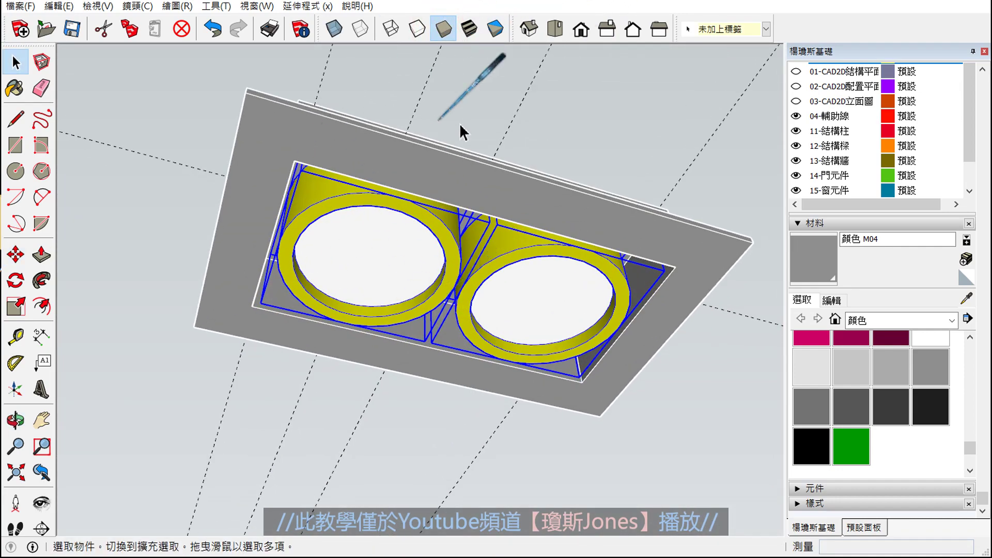
mouse_move(535, 346)
middle_down()
mouse_move(543, 212)
mouse_move(540, 281)
middle_up()
scroll(535, 280, down, 3)
scroll(528, 278, down, 2)
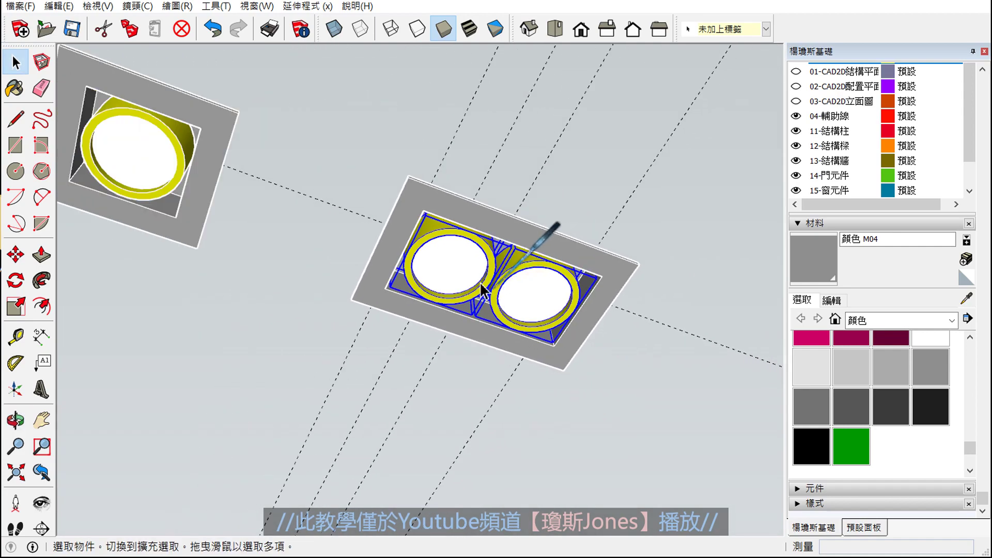
click(69, 11)
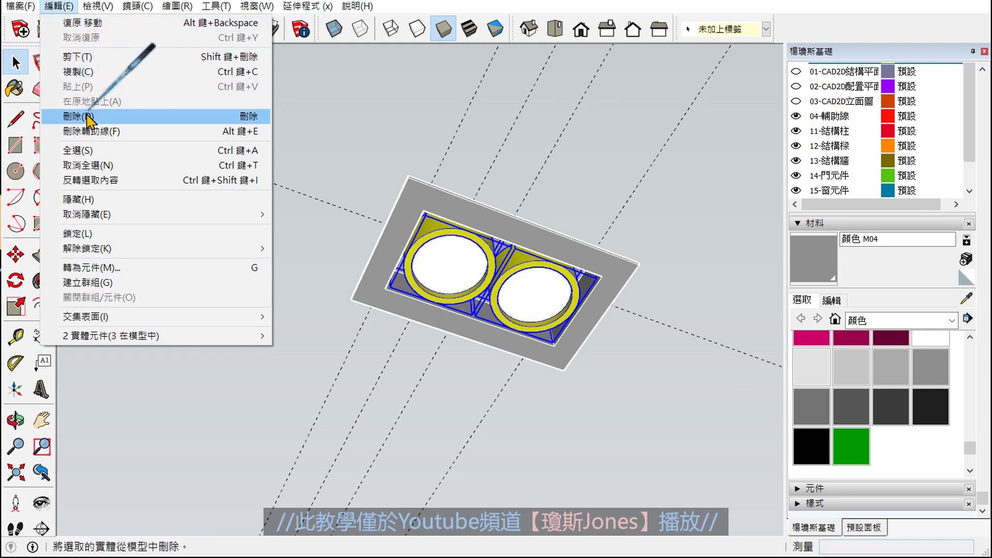
click(95, 134)
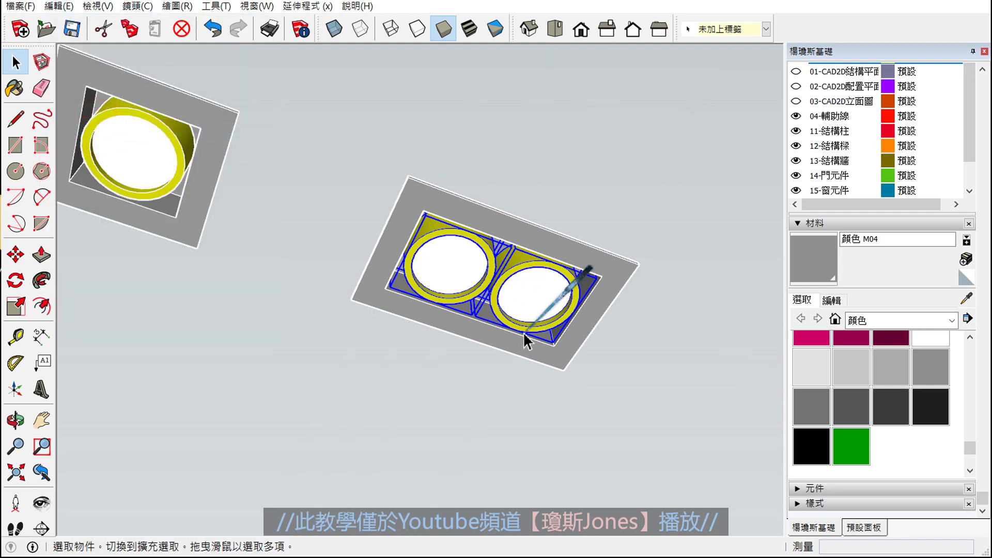
mouse_move(462, 311)
middle_down()
mouse_move(395, 338)
mouse_move(436, 348)
mouse_move(477, 204)
middle_up()
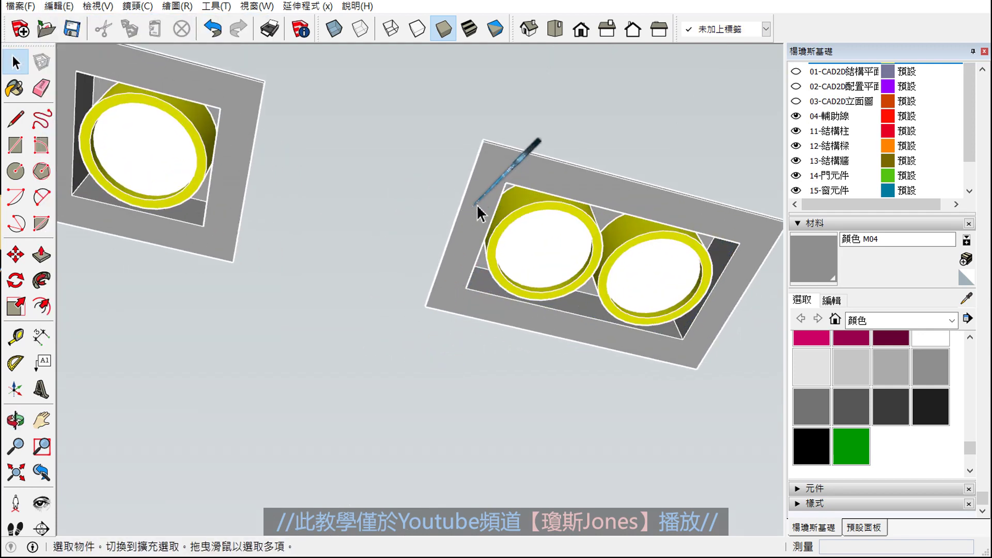
click(485, 203)
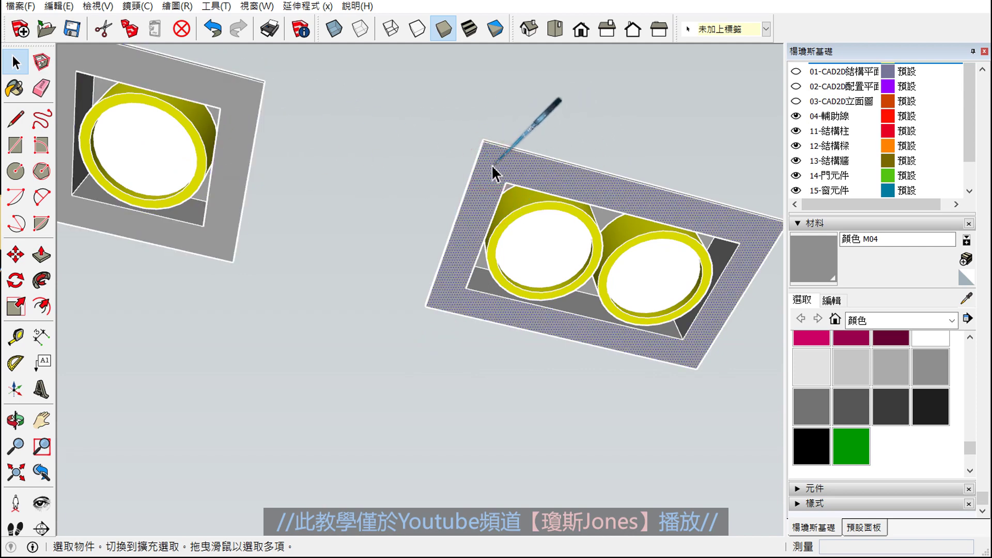
Select the double fixture's entire gray tray box and start making it a component
middle_drag(492, 165, 547, 256)
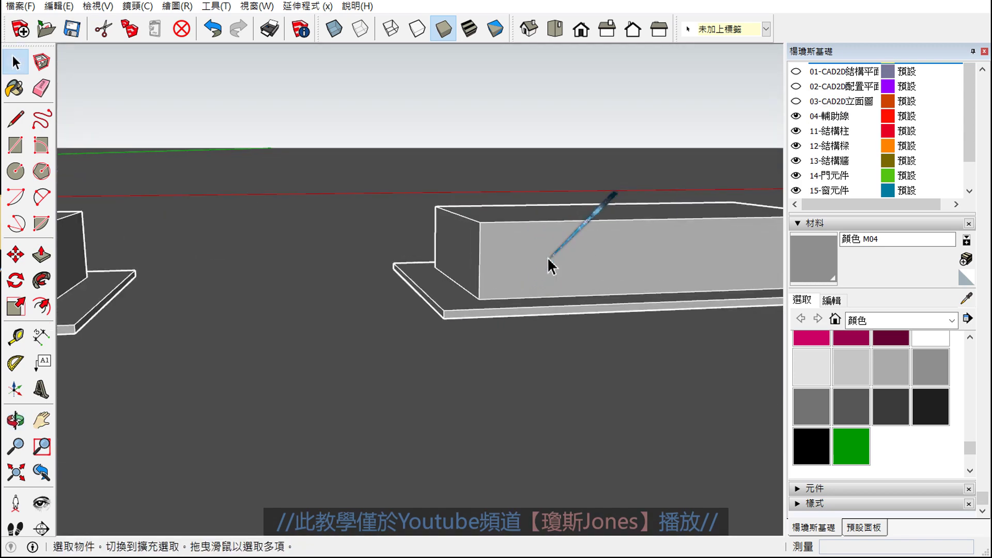
triple_click(547, 256)
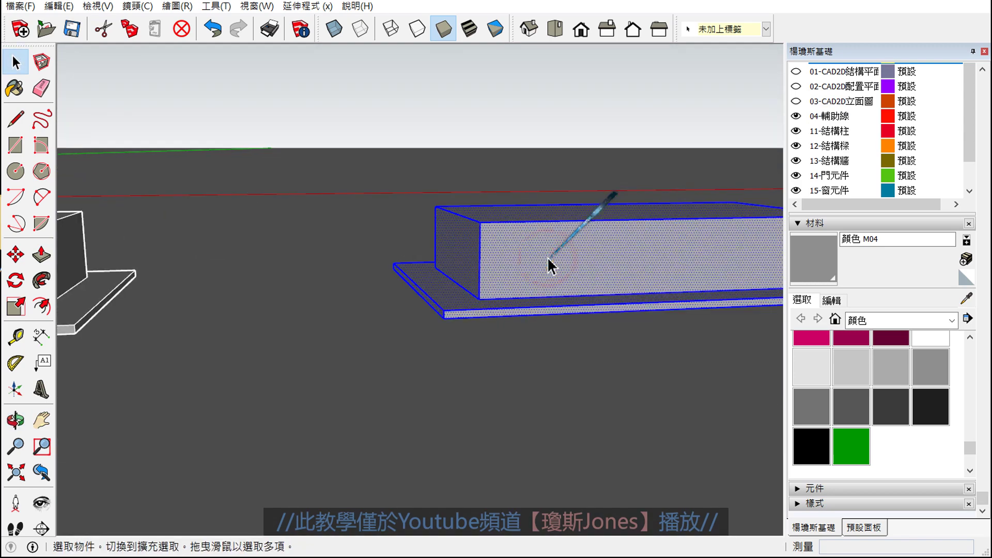
middle_drag(547, 256, 435, 275)
right_click(436, 277)
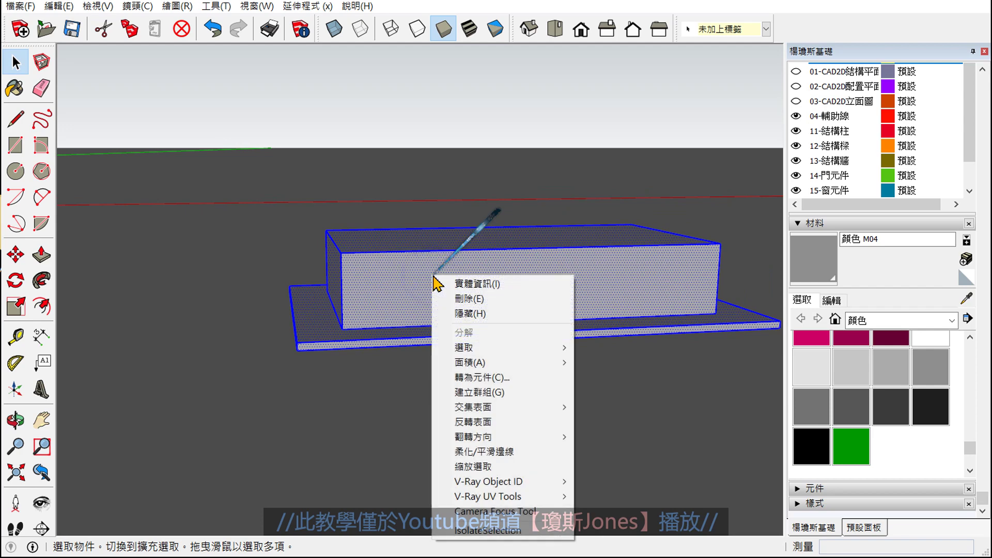
click(487, 379)
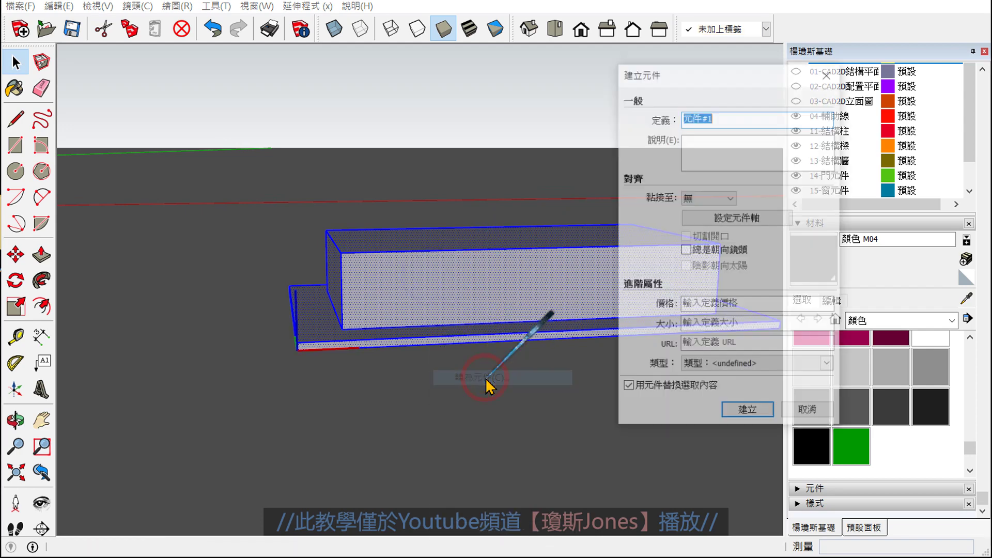
Name the component 崁燈固定方形外殼(2顆), set Glue to Any, and create it
drag(737, 119, 700, 123)
double_click(714, 114)
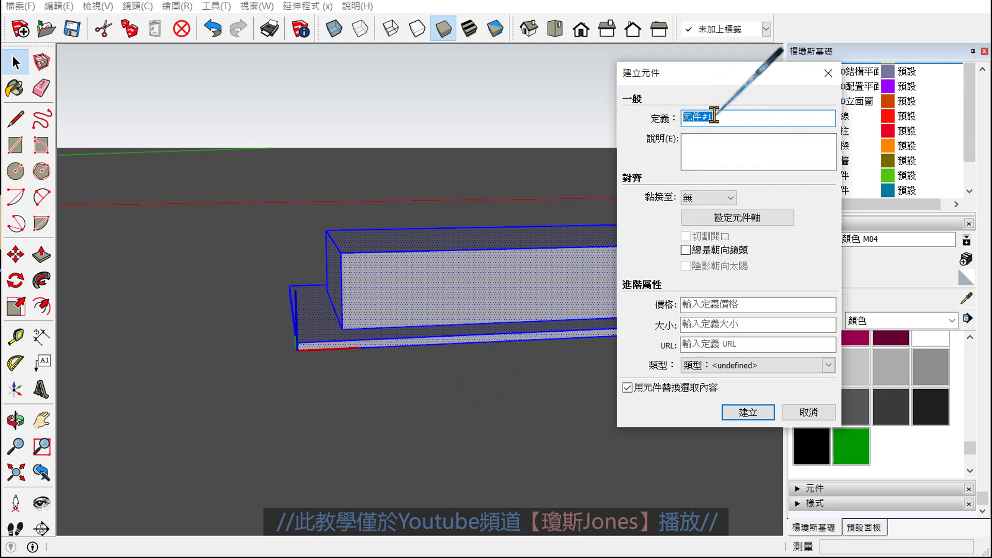
text(ㄎ)
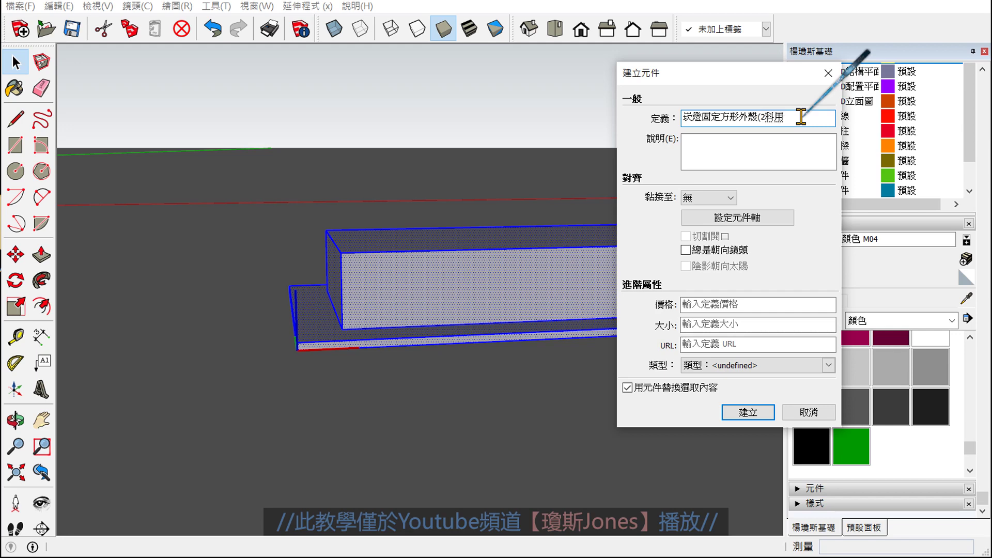
key(Down)
key(3)
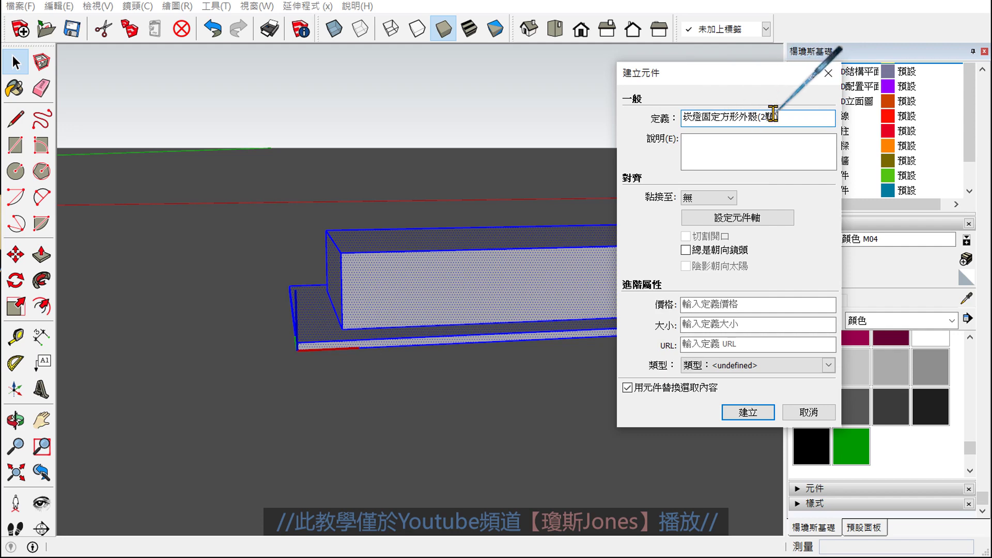
click(719, 198)
click(703, 223)
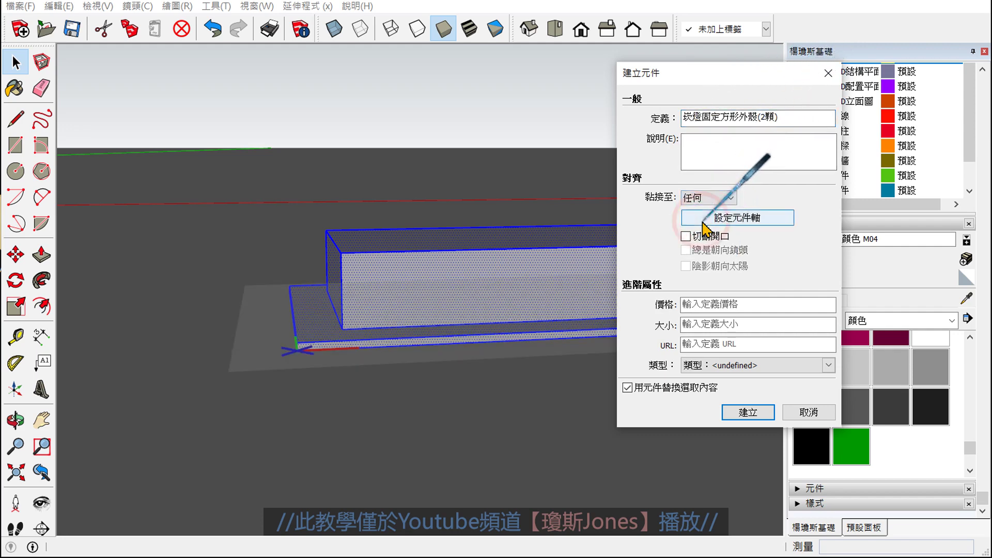
click(748, 412)
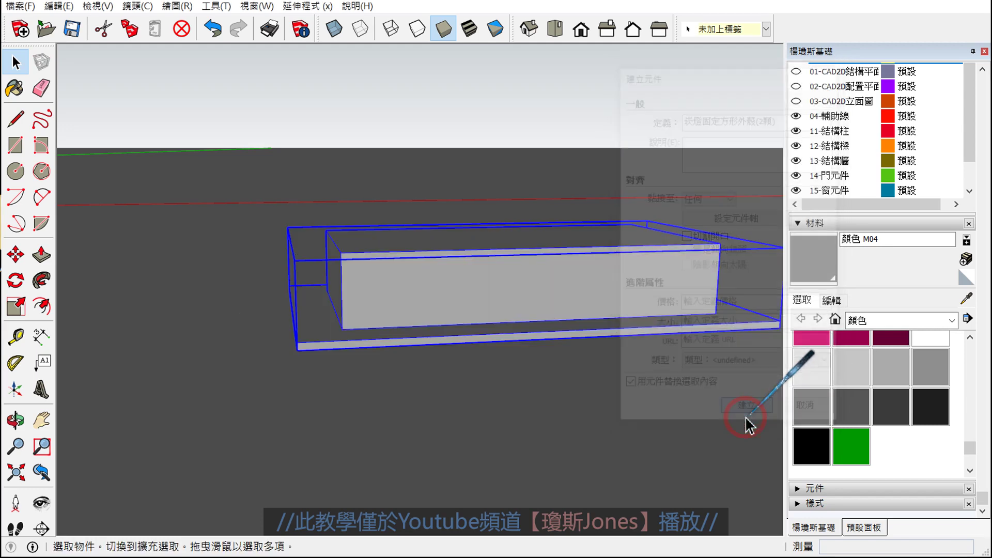
Box-select all parts of the double-lamp fixture and make them one group
click(503, 302)
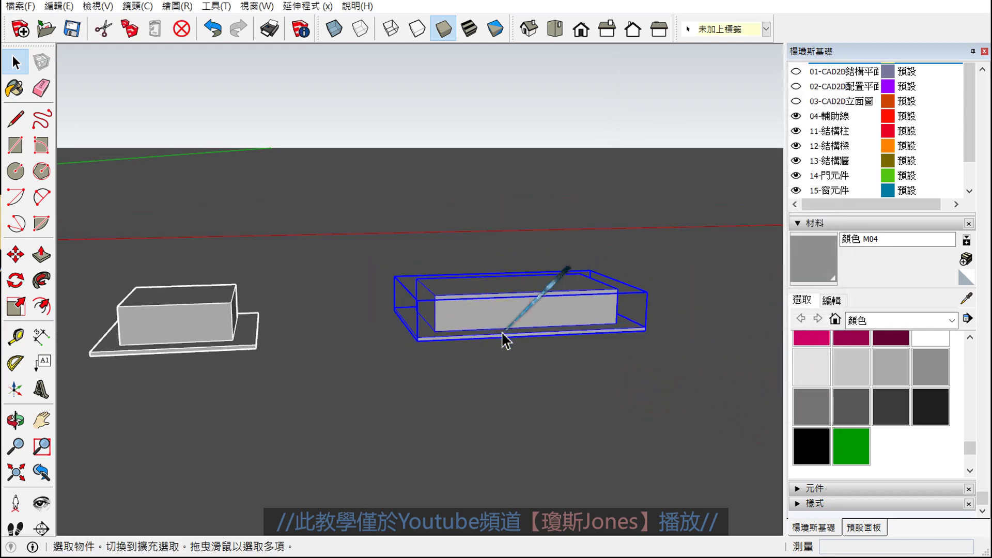
middle_drag(505, 281, 390, 211)
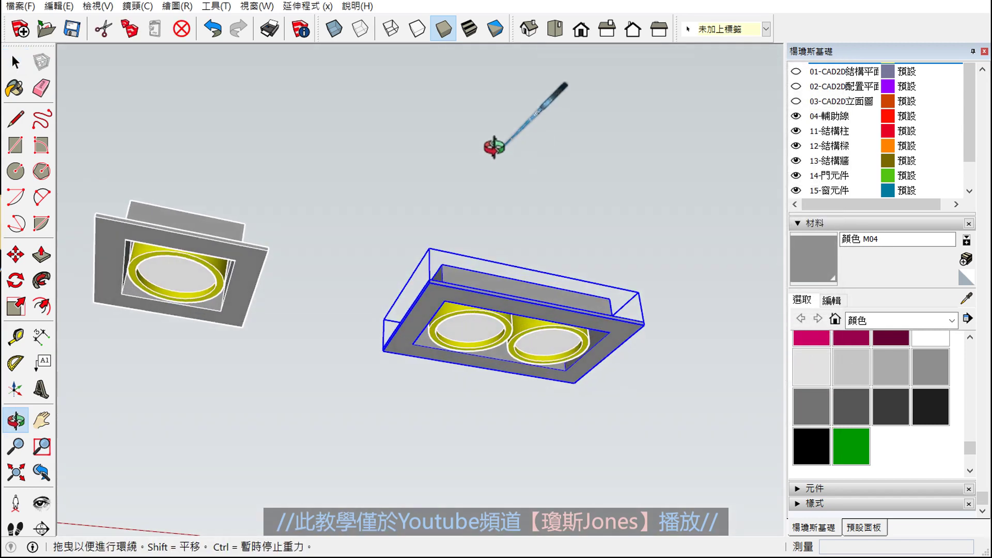
click(243, 268)
double_click(197, 275)
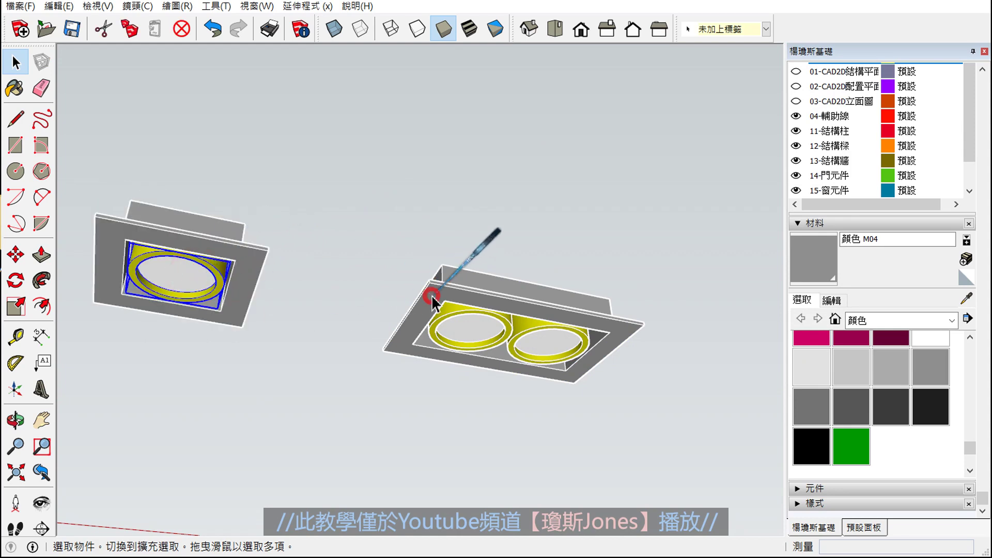
double_click(462, 332)
click(538, 340)
click(526, 314)
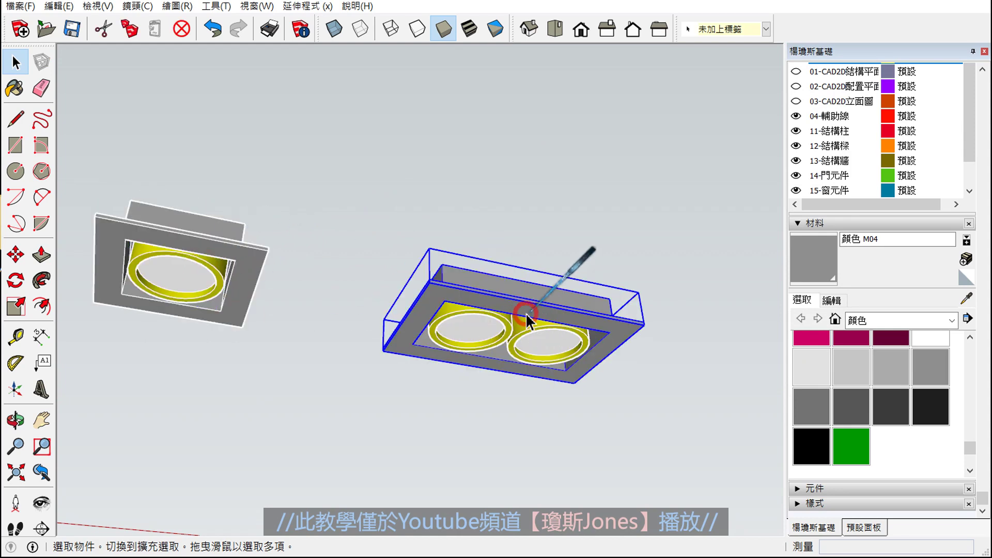
double_click(487, 333)
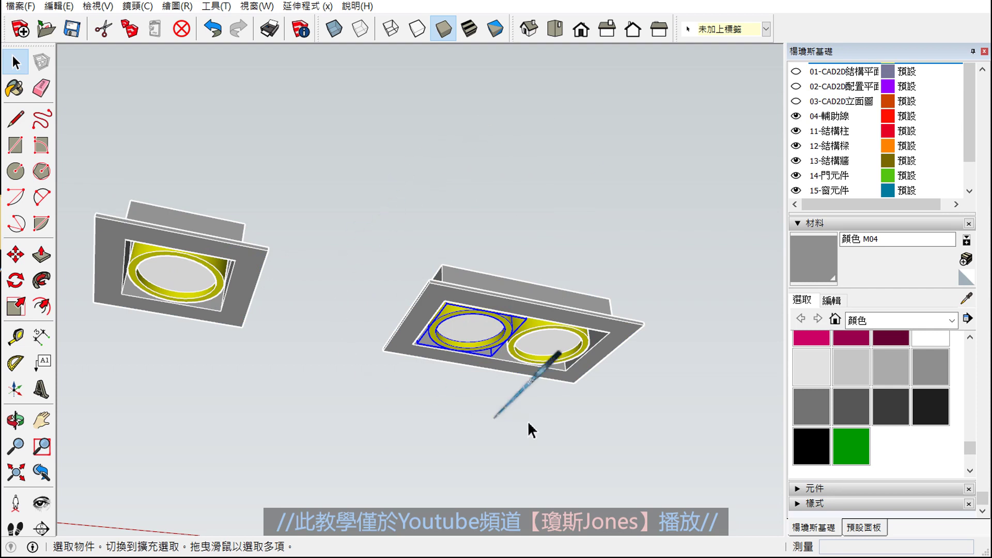
mouse_move(671, 182)
mouse_down()
mouse_move(617, 324)
mouse_move(353, 461)
mouse_up()
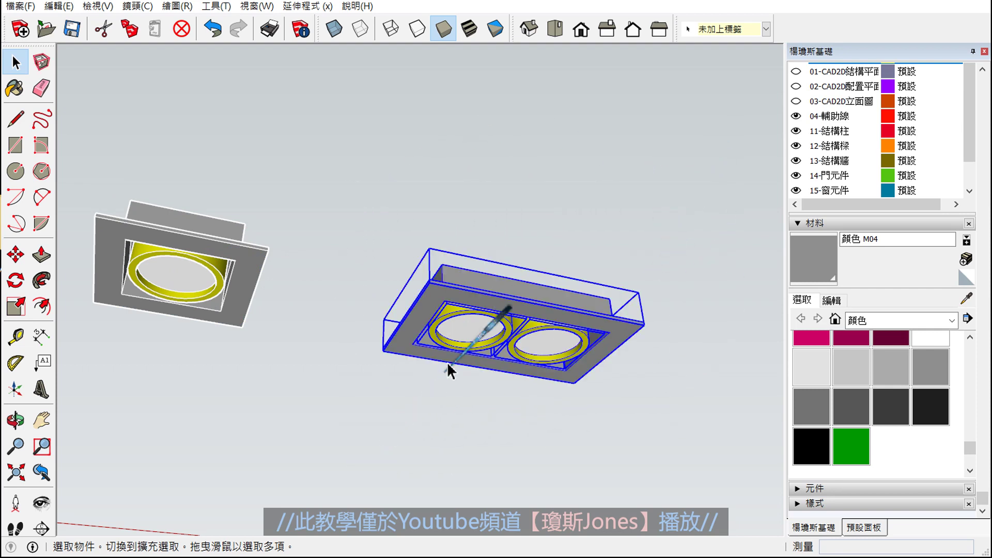
right_click(478, 314)
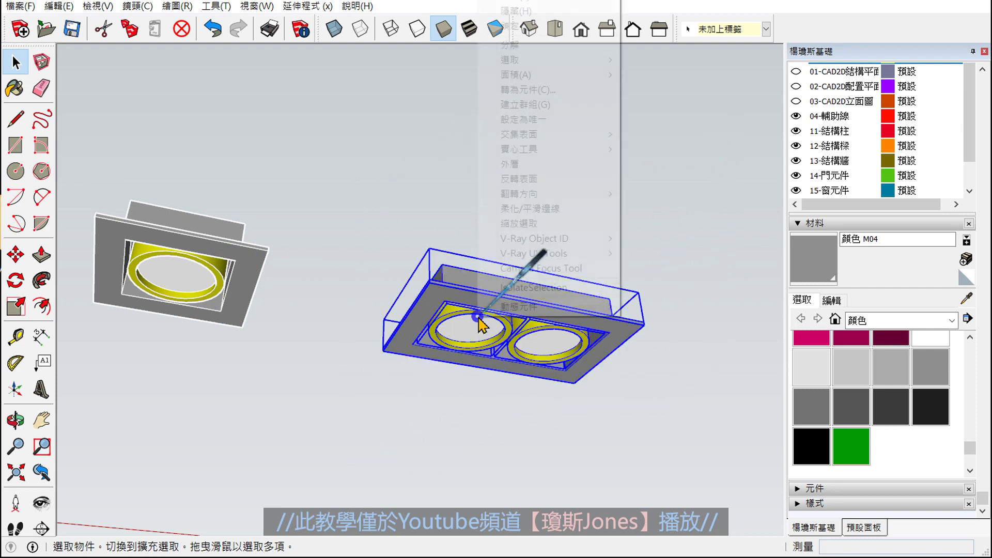
click(530, 106)
Box-select the single-lamp fixture's tray and yellow ring and make them one group
click(317, 252)
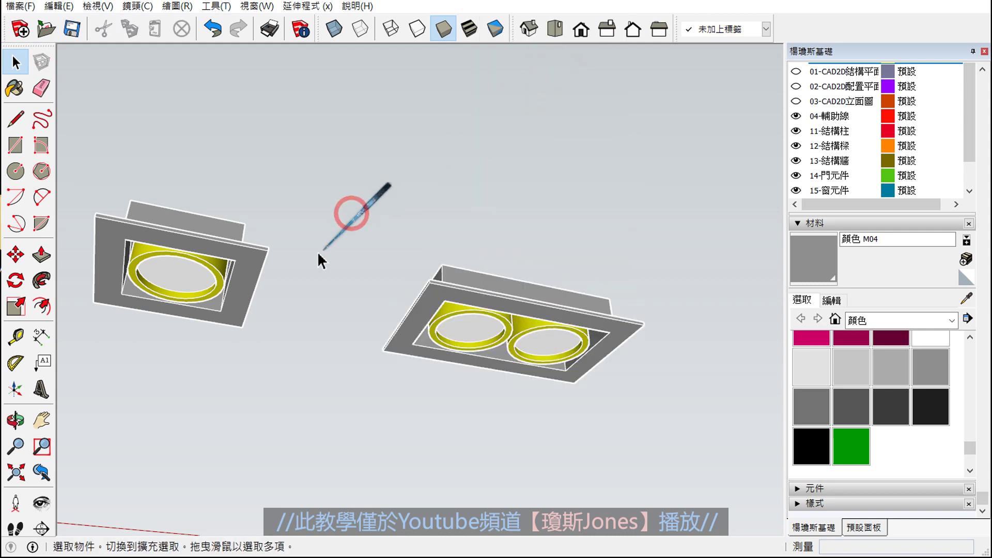
mouse_move(318, 251)
middle_down()
mouse_move(260, 245)
mouse_move(421, 255)
middle_up()
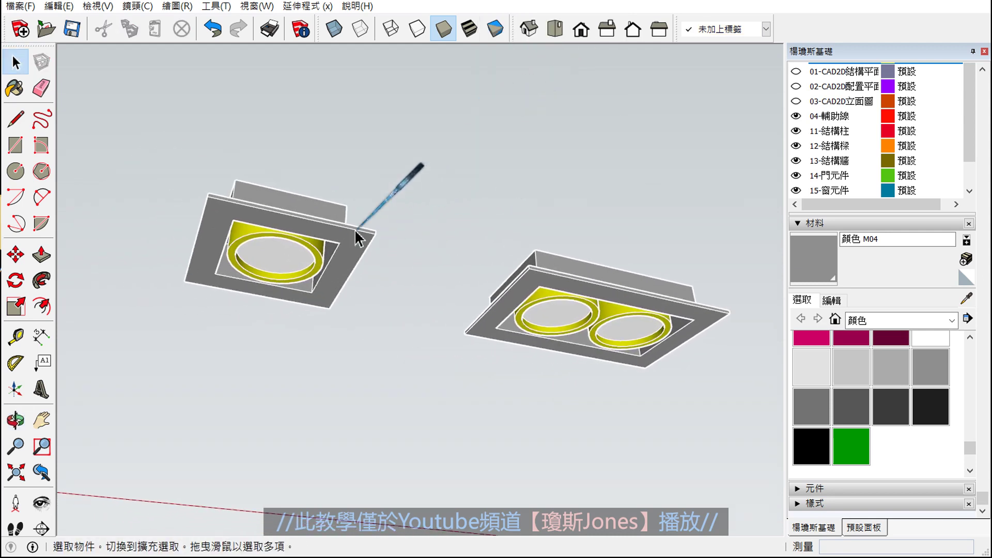
double_click(328, 259)
drag(391, 146, 159, 373)
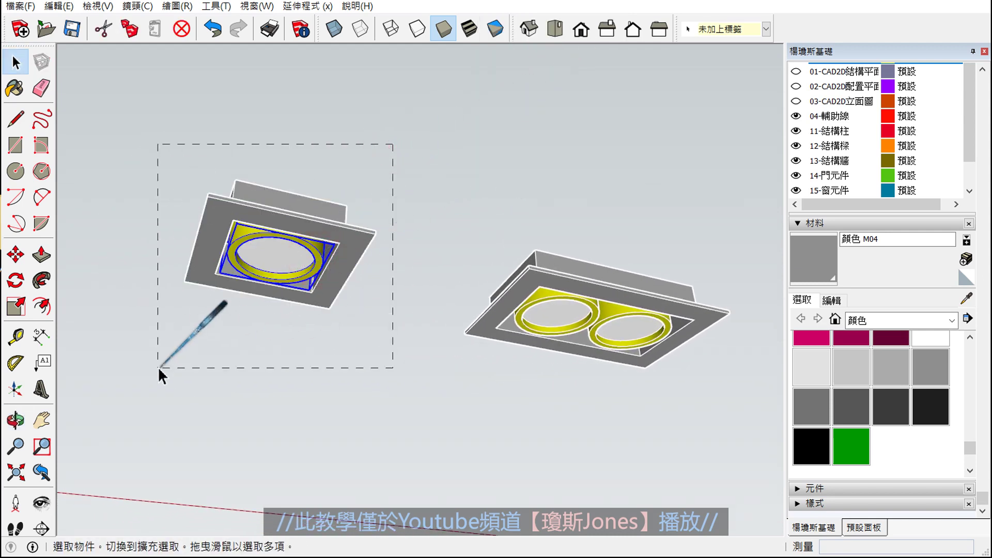
right_click(279, 248)
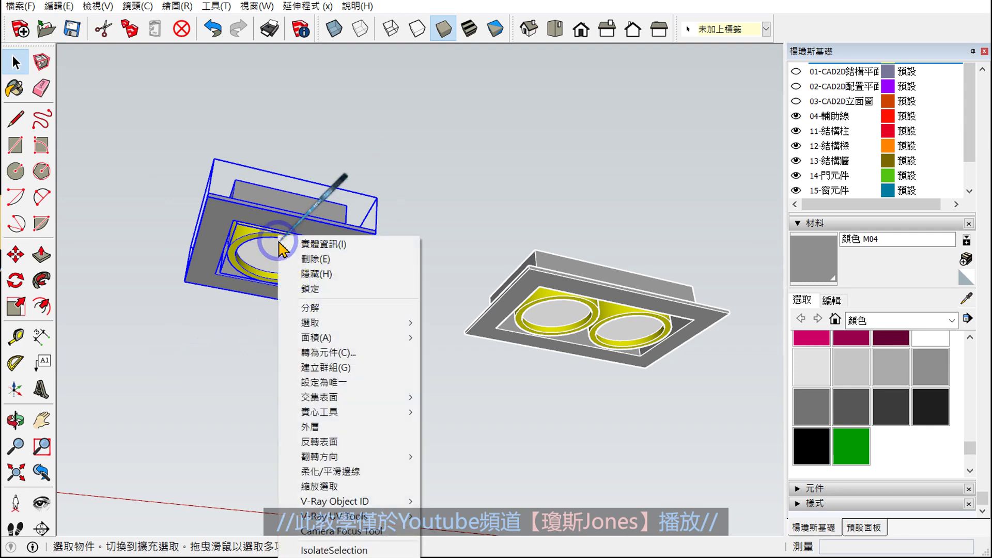
click(326, 368)
Orbit and zoom to inspect both grouped fixtures, selecting the single fixture group
click(401, 281)
middle_drag(399, 277, 465, 266)
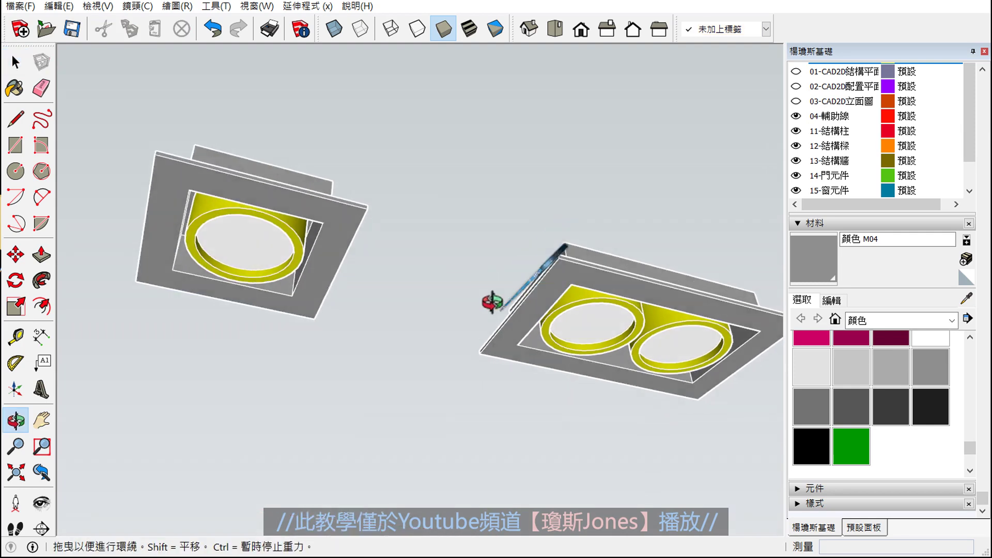
drag(465, 266, 294, 252)
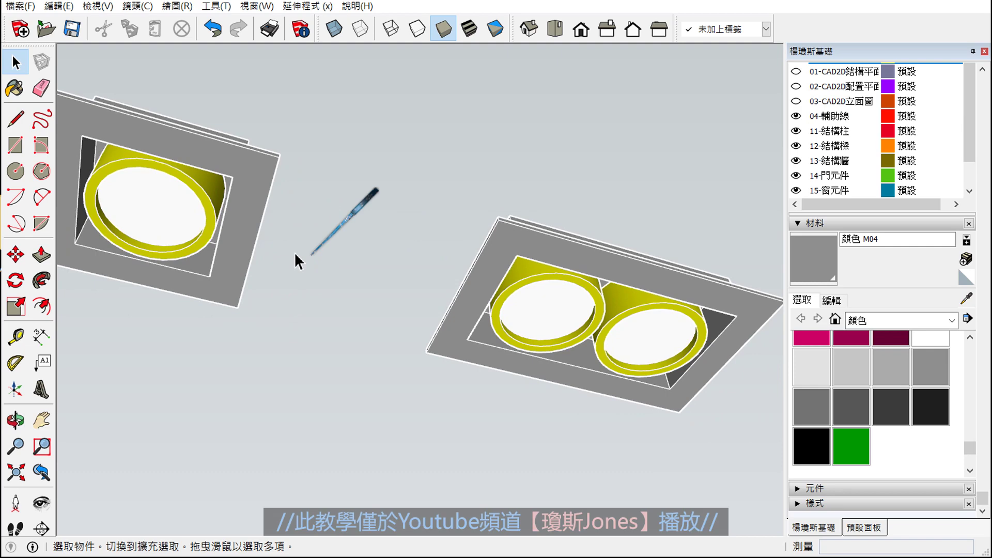
key(space)
click(250, 230)
scroll(405, 289, down, 2)
scroll(408, 287, down, 1)
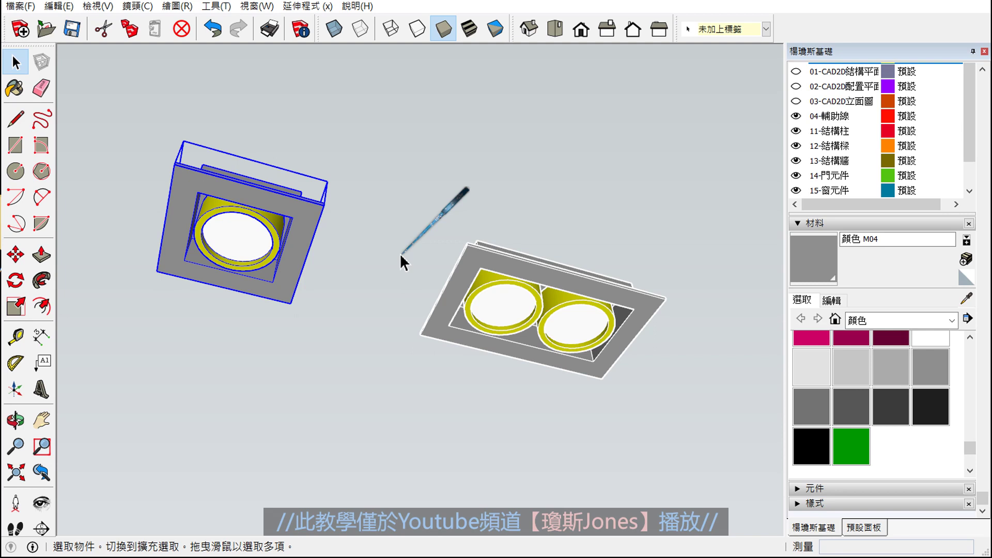
scroll(399, 266, up, 1)
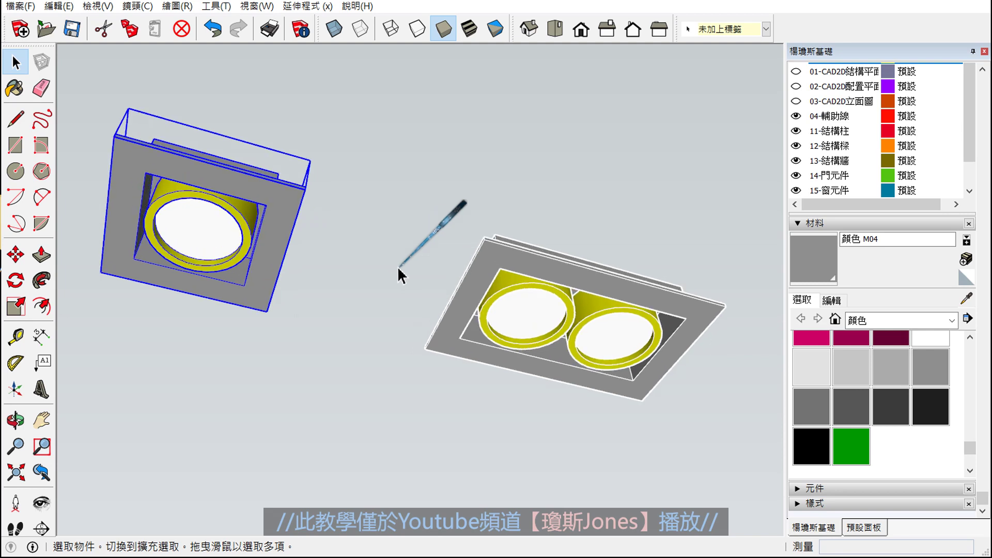